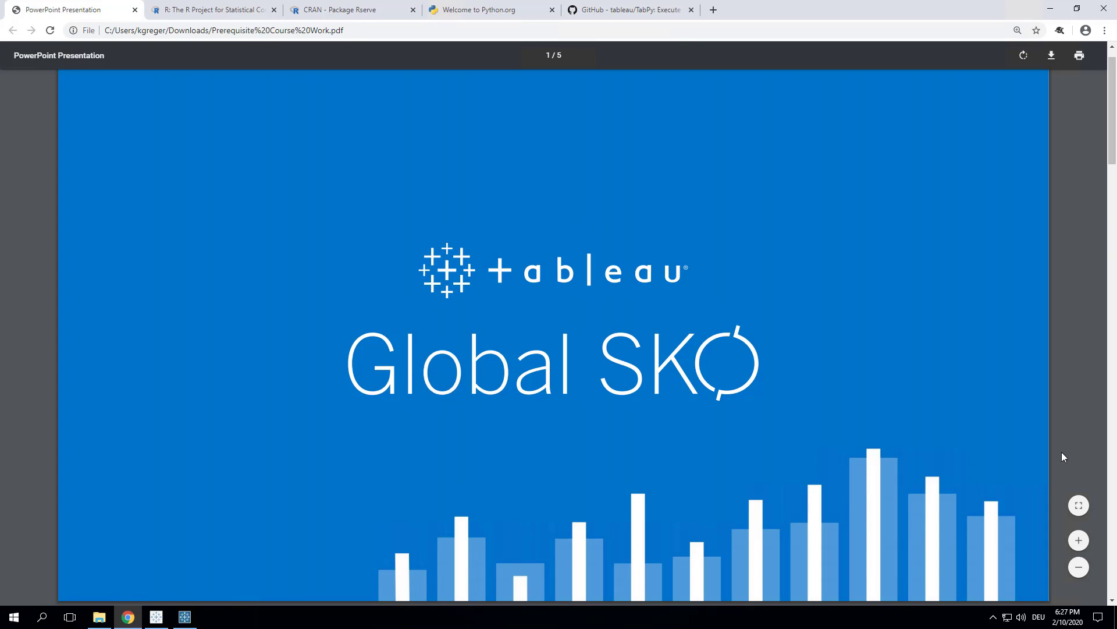
# - Advance the course PDF to page 3, the 'What we will be installing' slide
pyautogui.press('Right')
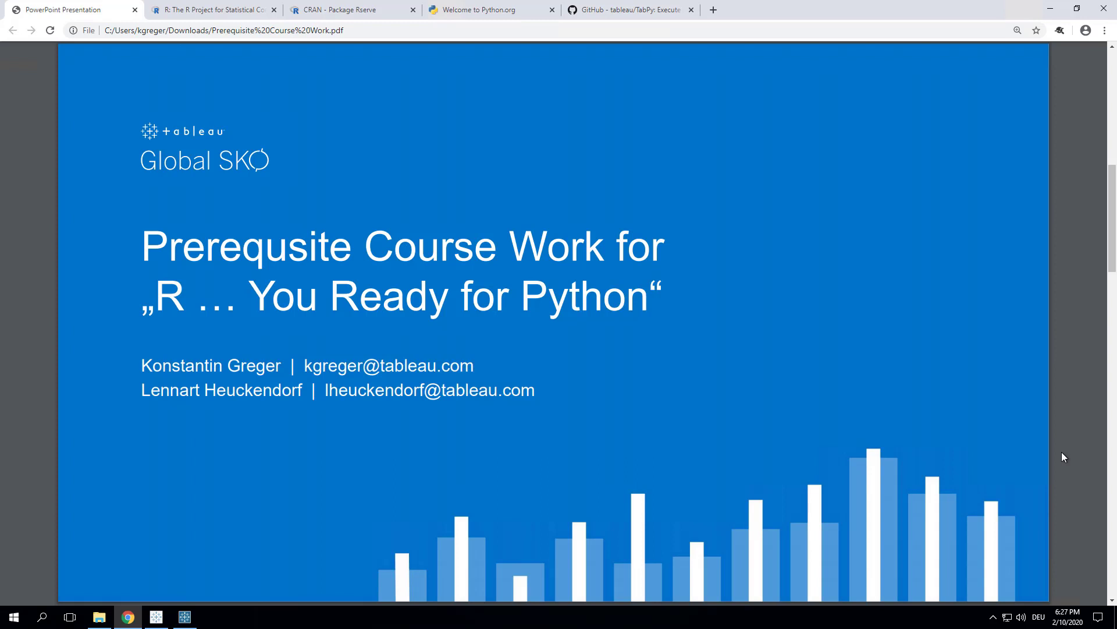
pyautogui.press('pagedown')
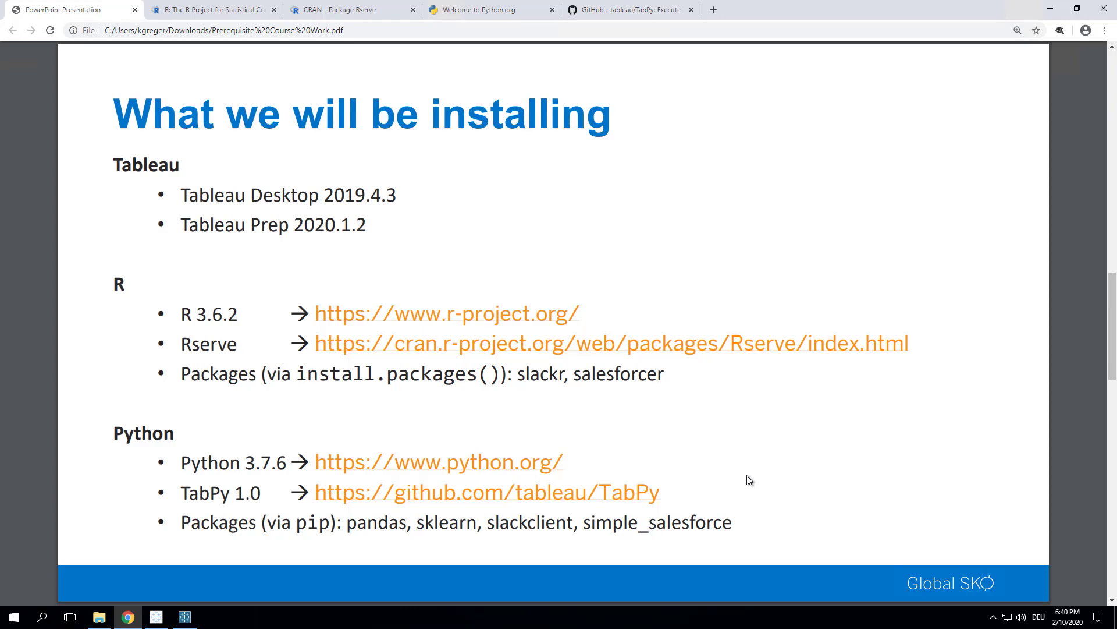
# - Go to CRAN on the R Project site and choose the University of Münster mirror
pyautogui.click(210, 13)
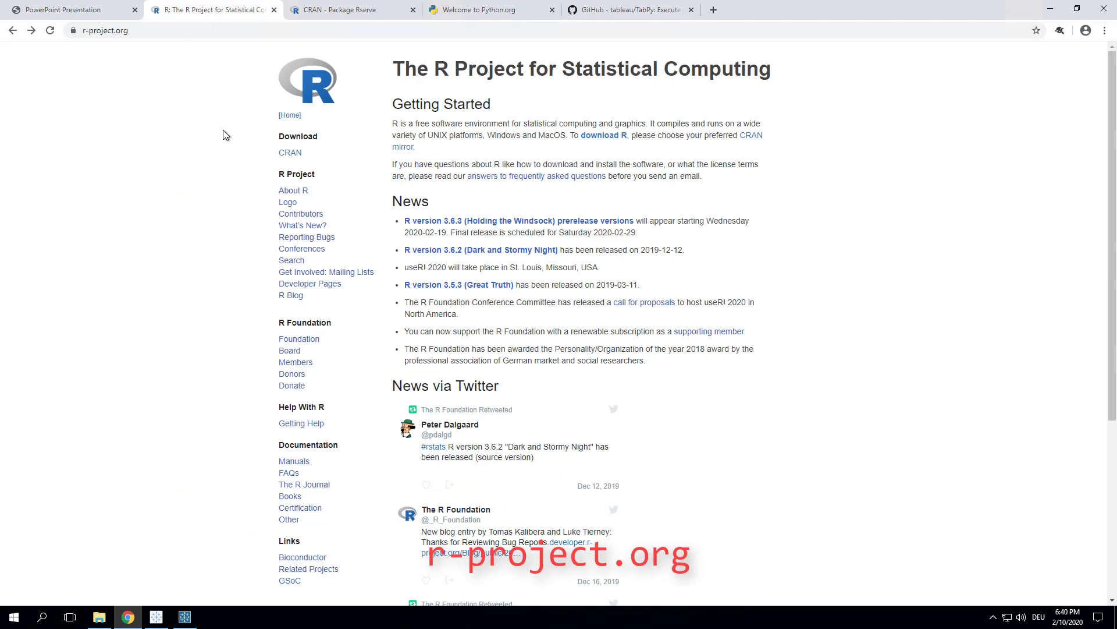
pyautogui.click(298, 156)
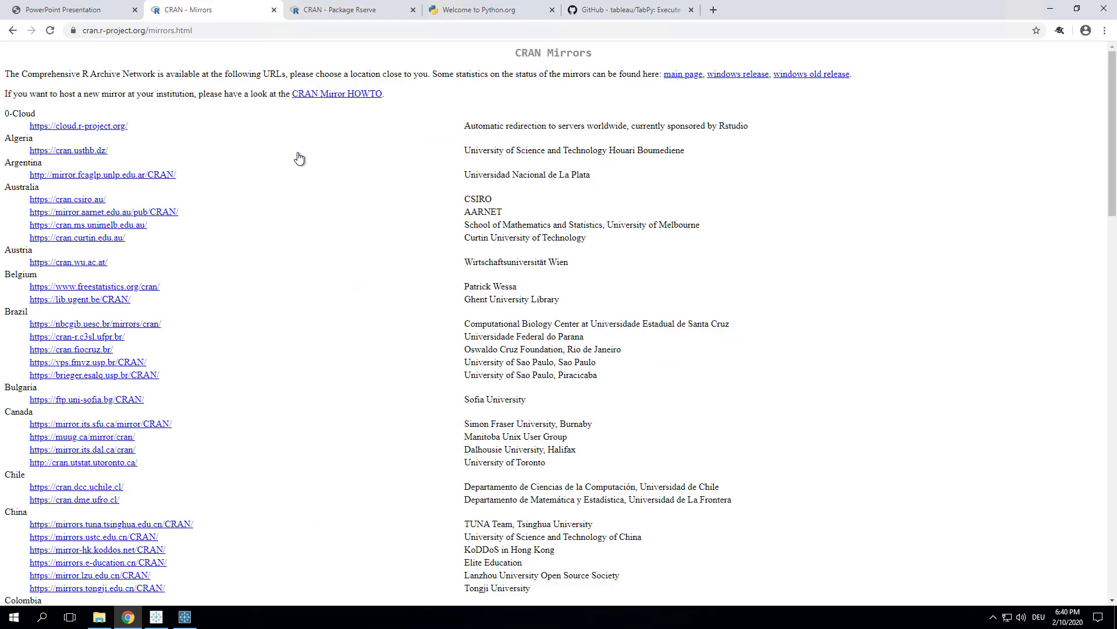
pyautogui.scroll(-3, 291, 220)
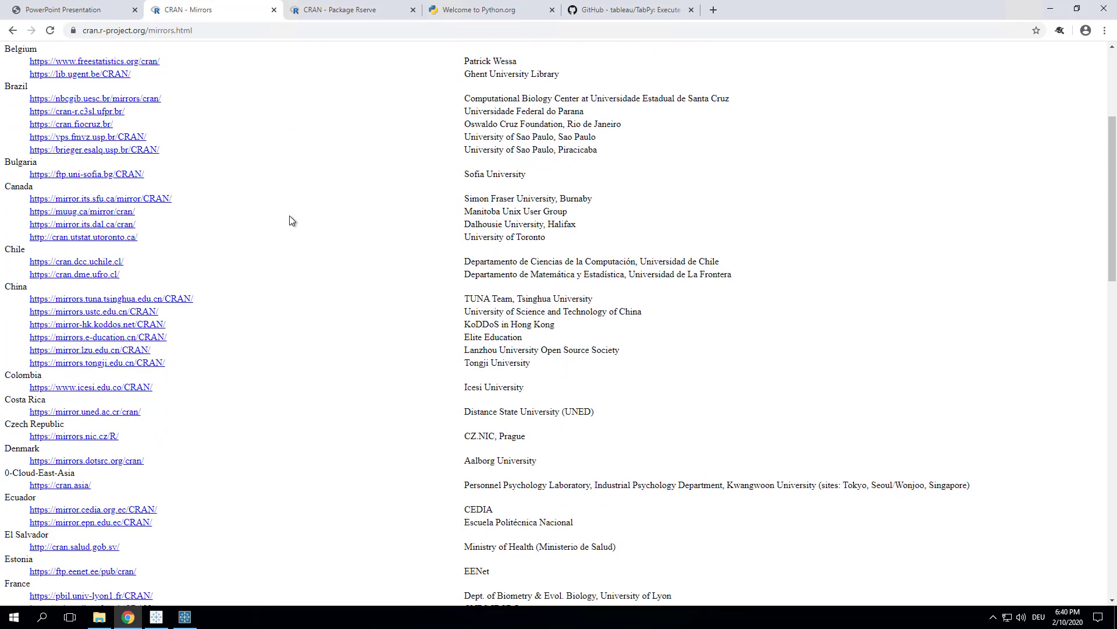
pyautogui.scroll(-3, 291, 220)
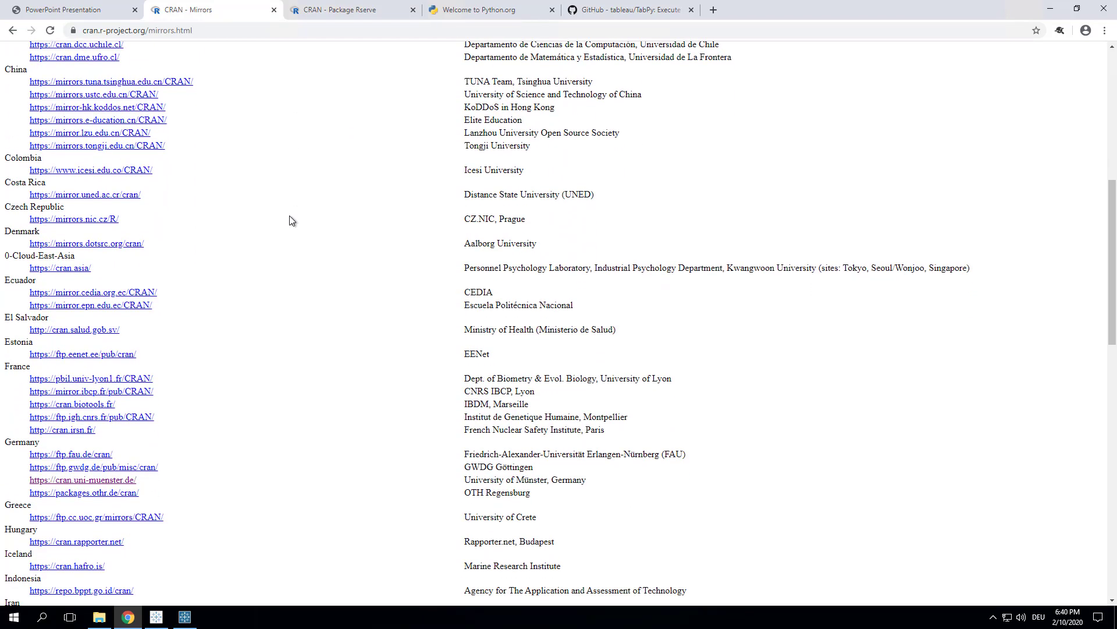
pyautogui.scroll(-2, 291, 220)
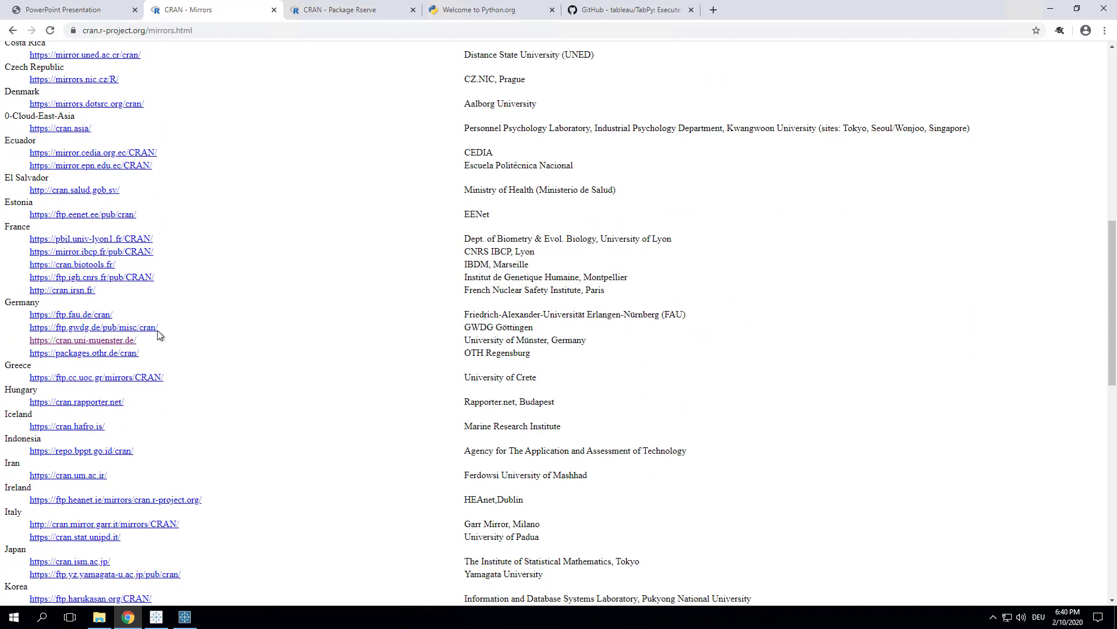
pyautogui.click(125, 342)
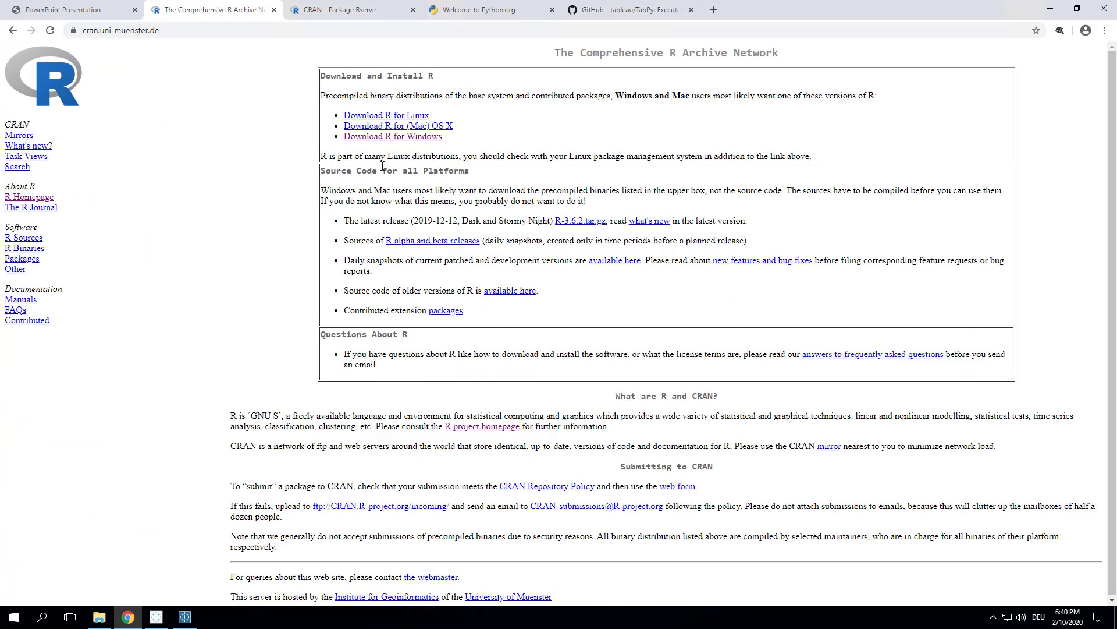
# - Reach the R 3.6.2 for Windows base download page and start the installer download
pyautogui.click(410, 139)
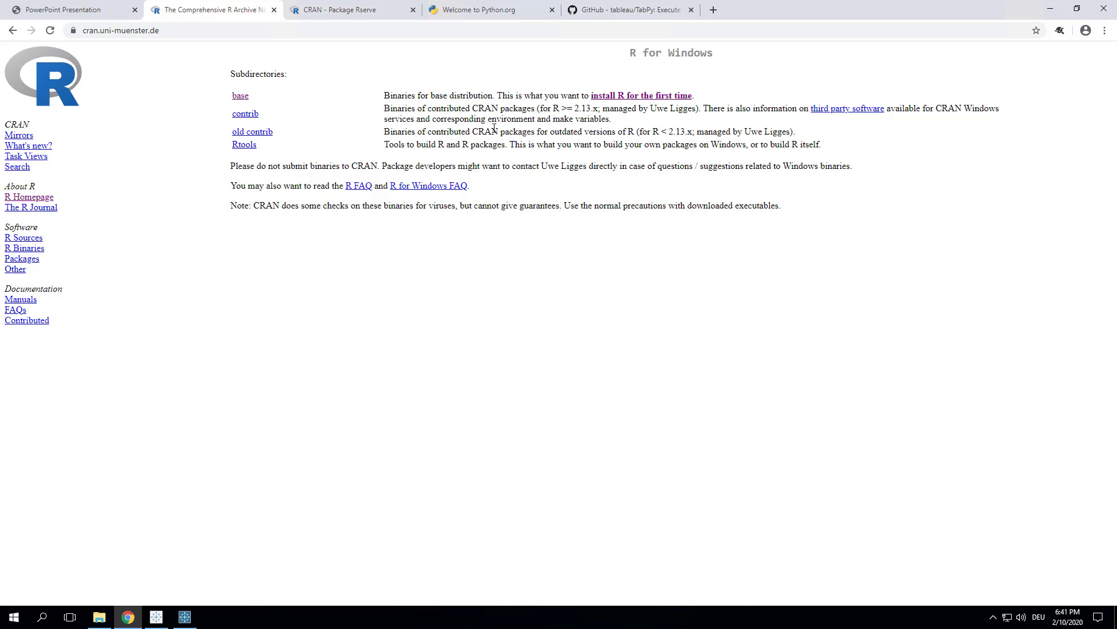
pyautogui.click(606, 97)
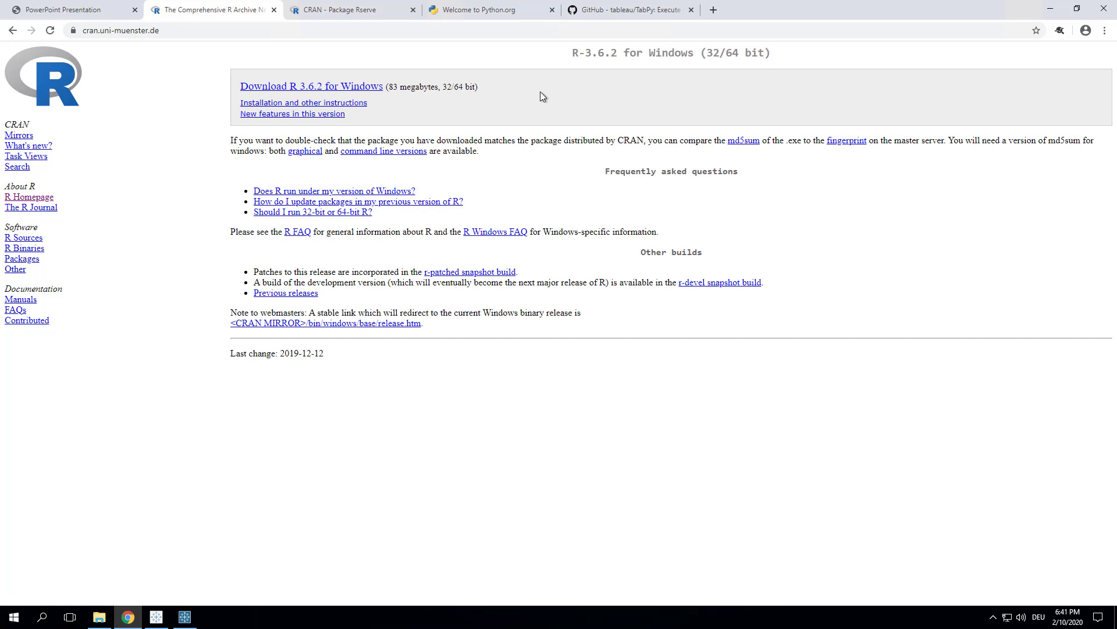
pyautogui.click(359, 86)
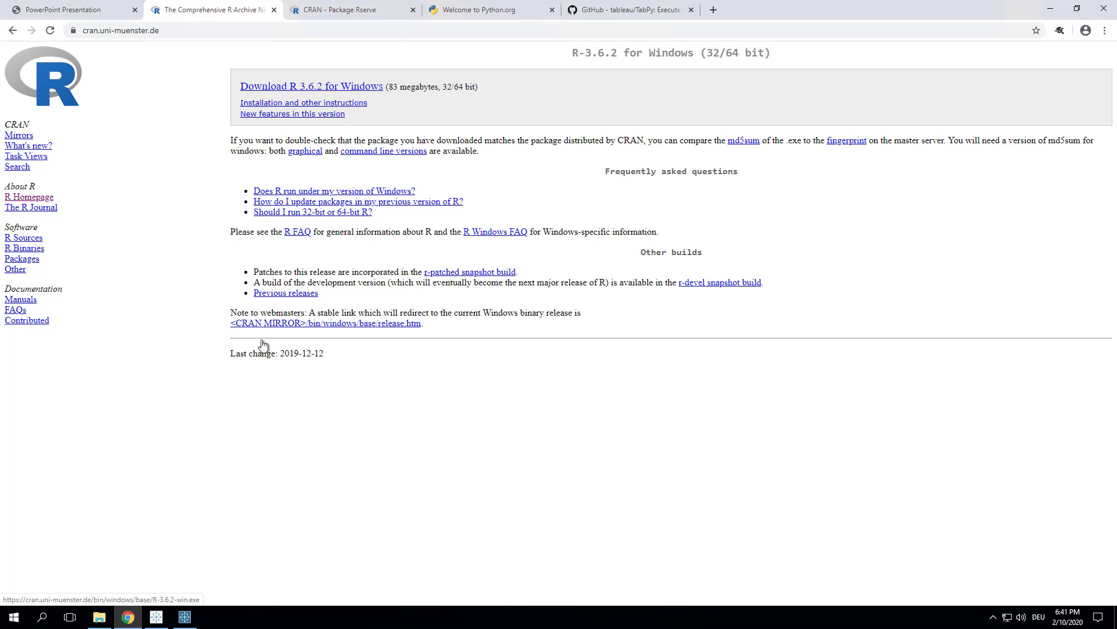
# - Launch R-3.6.2-win.exe from Downloads, allow it to run, and keep English as setup language
pyautogui.click(99, 619)
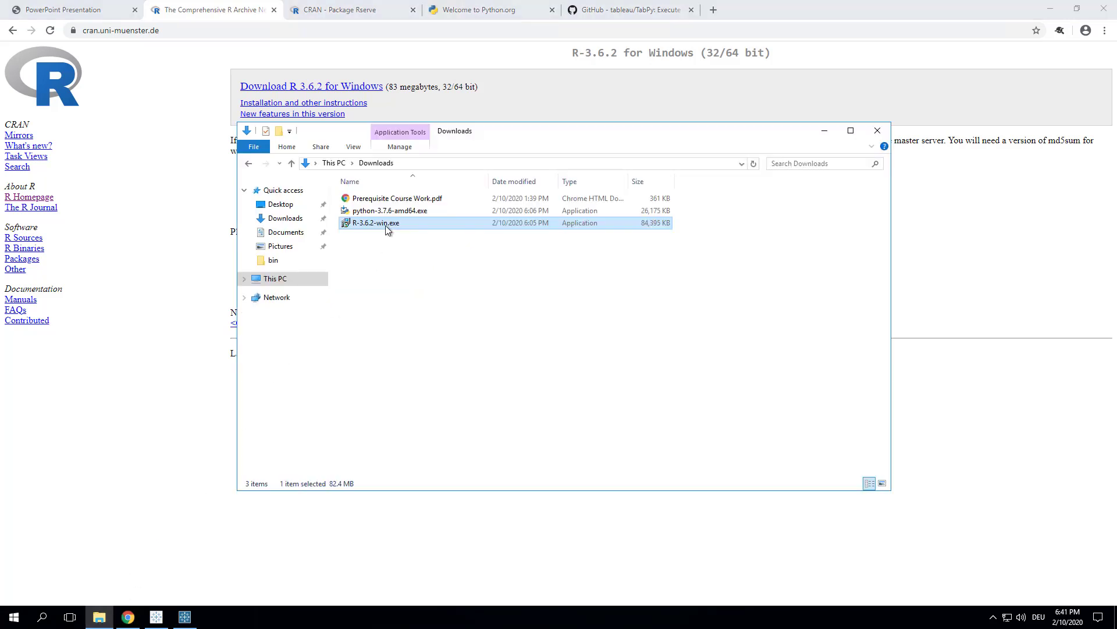
pyautogui.doubleClick(386, 225)
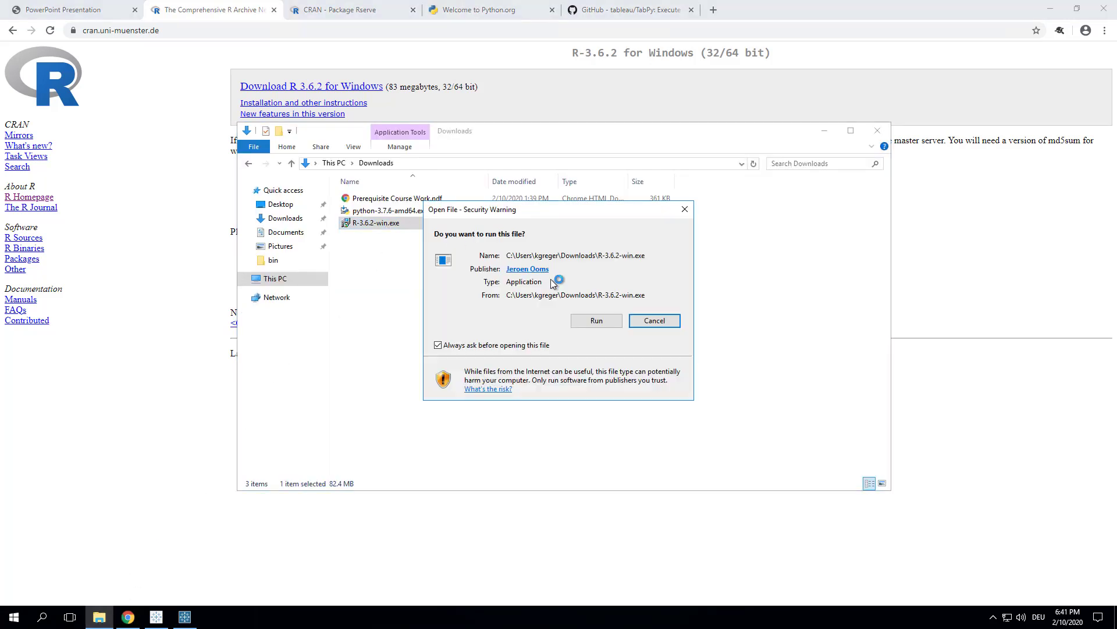
pyautogui.click(588, 325)
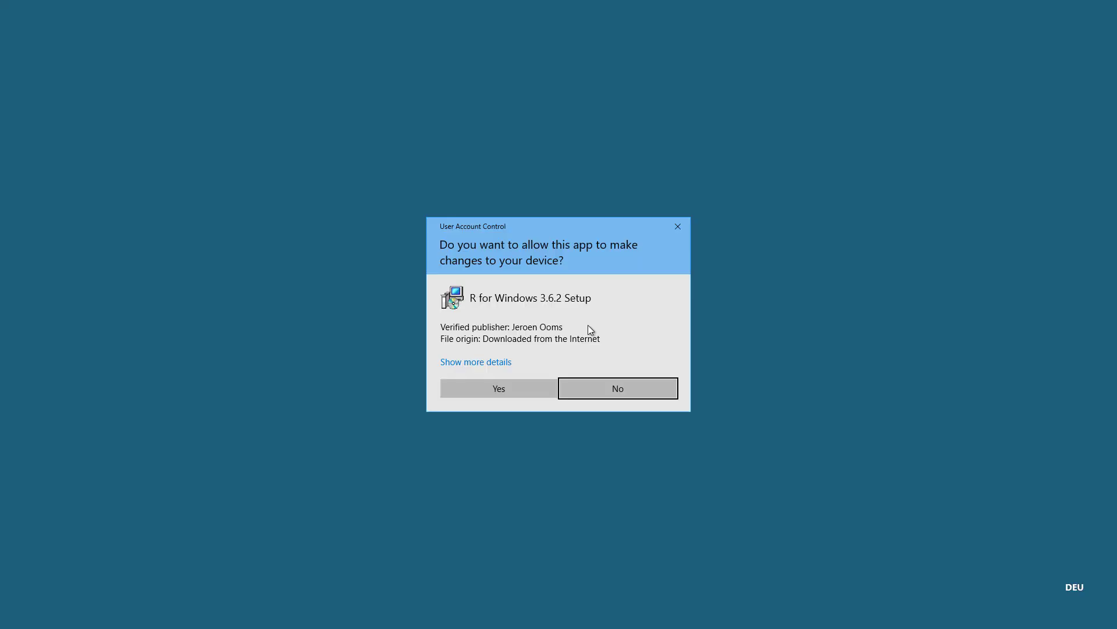
pyautogui.click(508, 395)
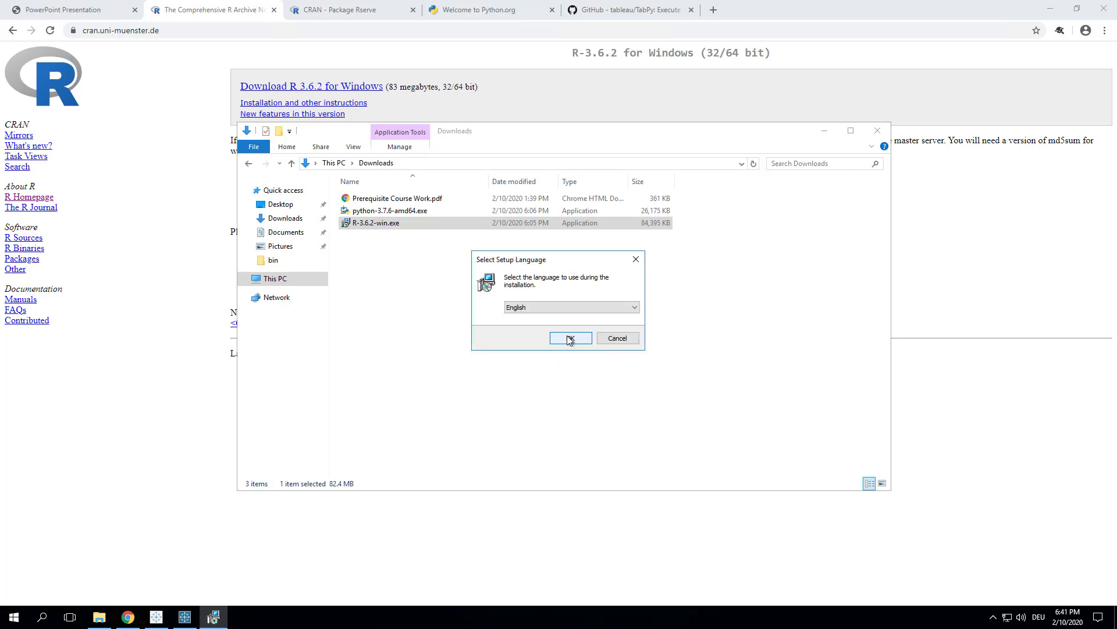
pyautogui.click(570, 338)
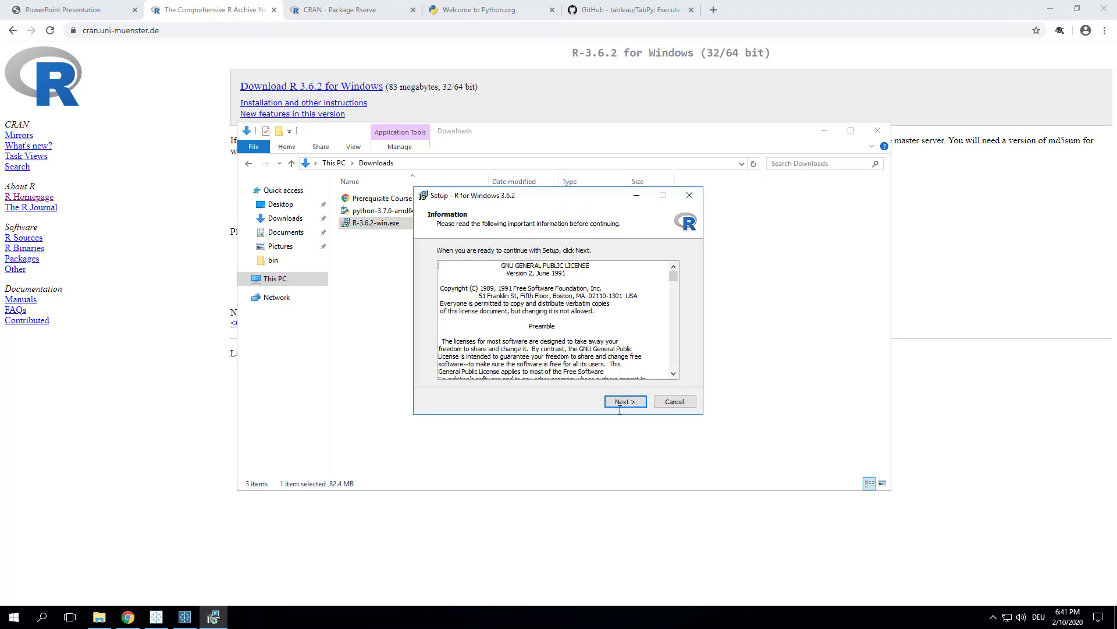
# - Accept every default wizard setting to install R 3.6.2 and finish the setup
pyautogui.click(618, 404)
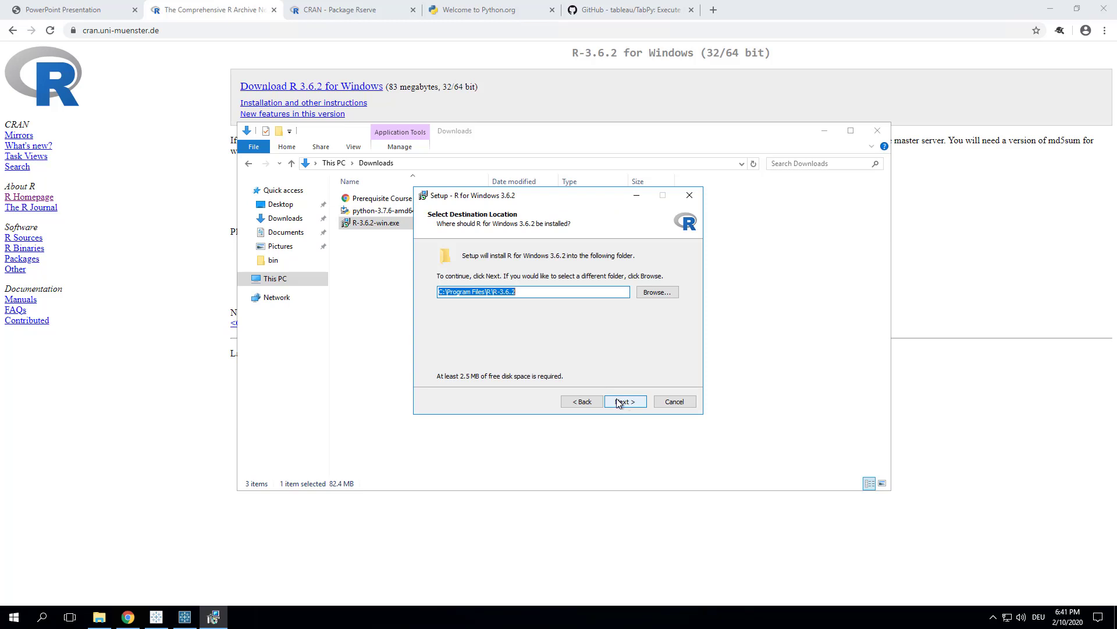
pyautogui.click(619, 403)
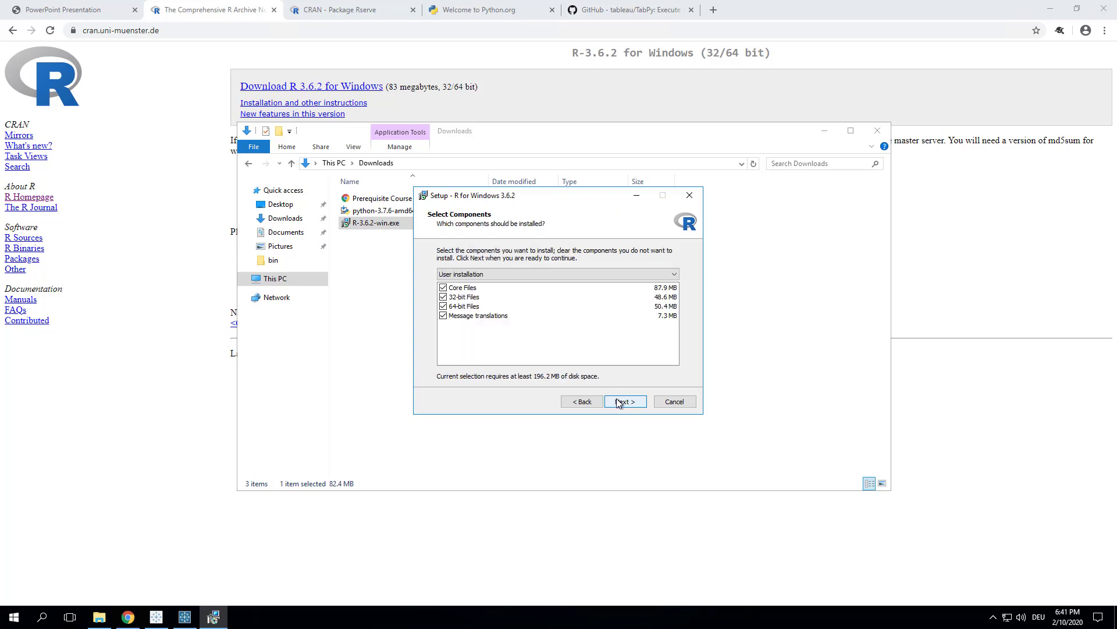
pyautogui.click(619, 403)
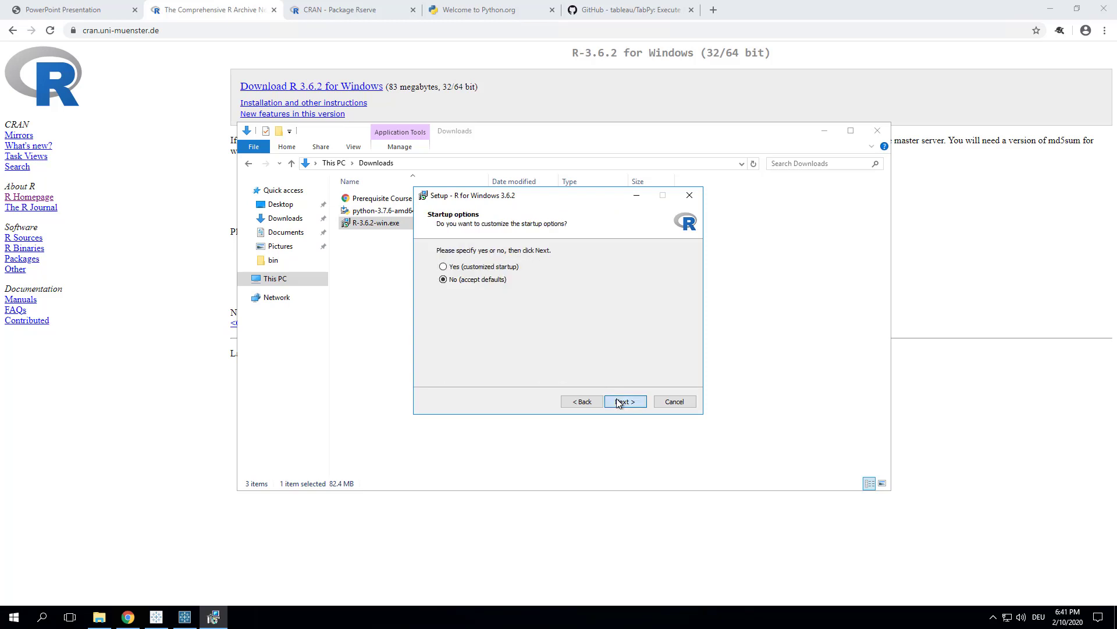
pyautogui.click(619, 403)
pyautogui.click(618, 403)
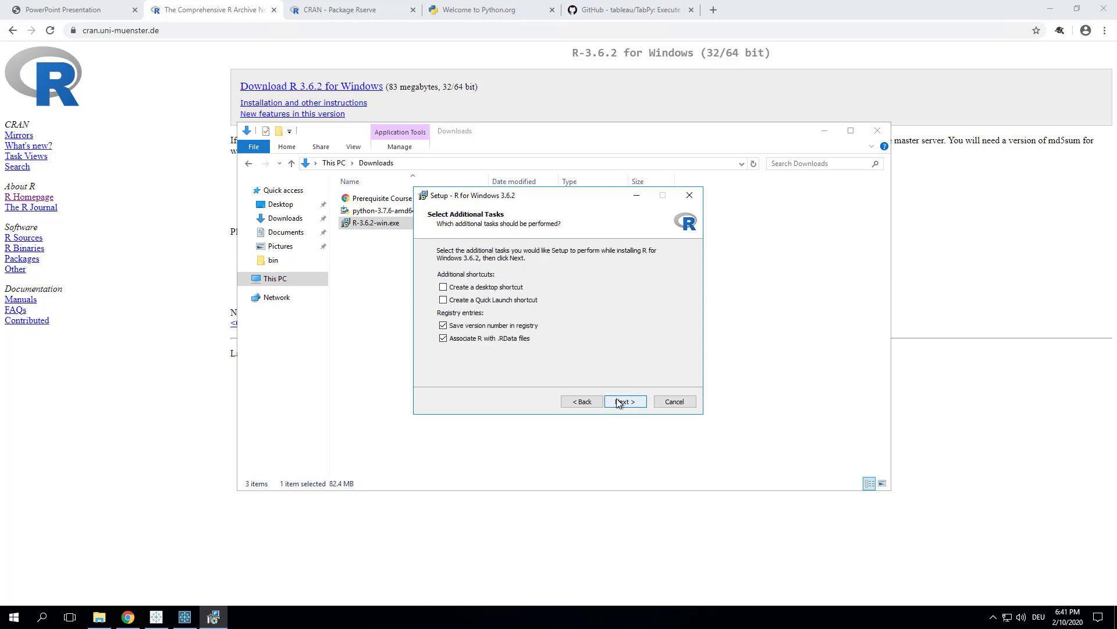
pyautogui.click(618, 403)
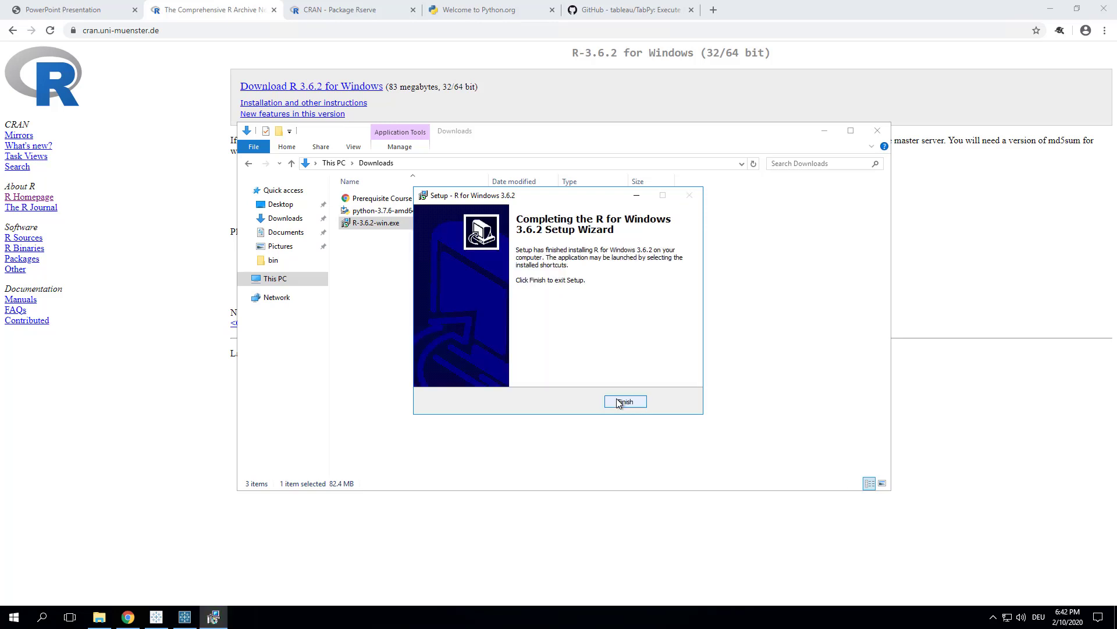
pyautogui.click(619, 401)
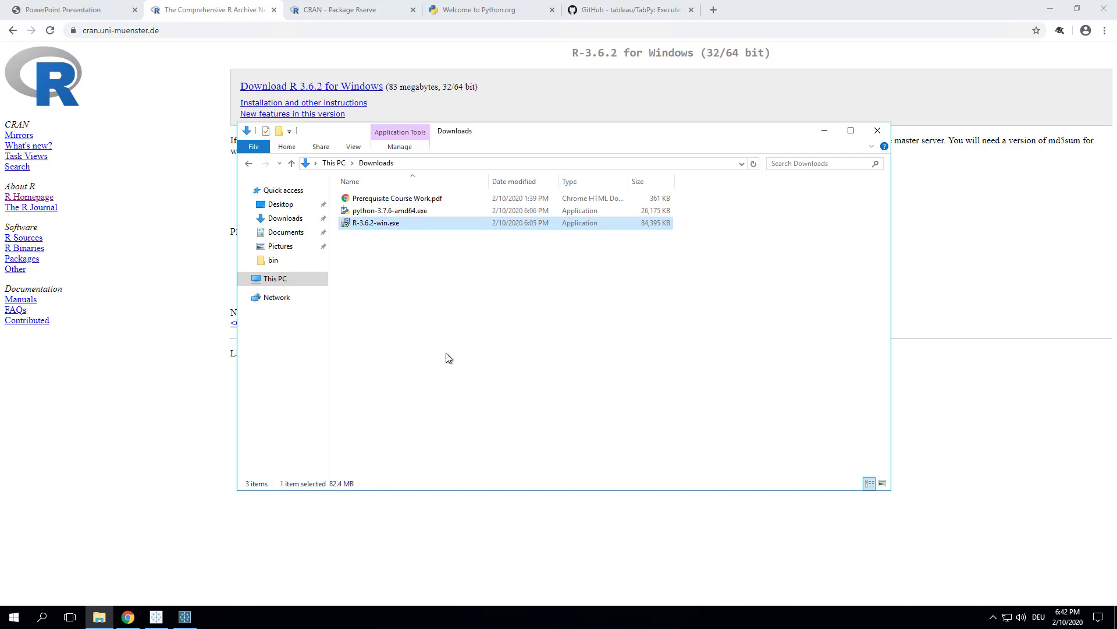
# - Check the course slides, then show the CRAN Rserve 1.7-3.1 package page
pyautogui.click(72, 9)
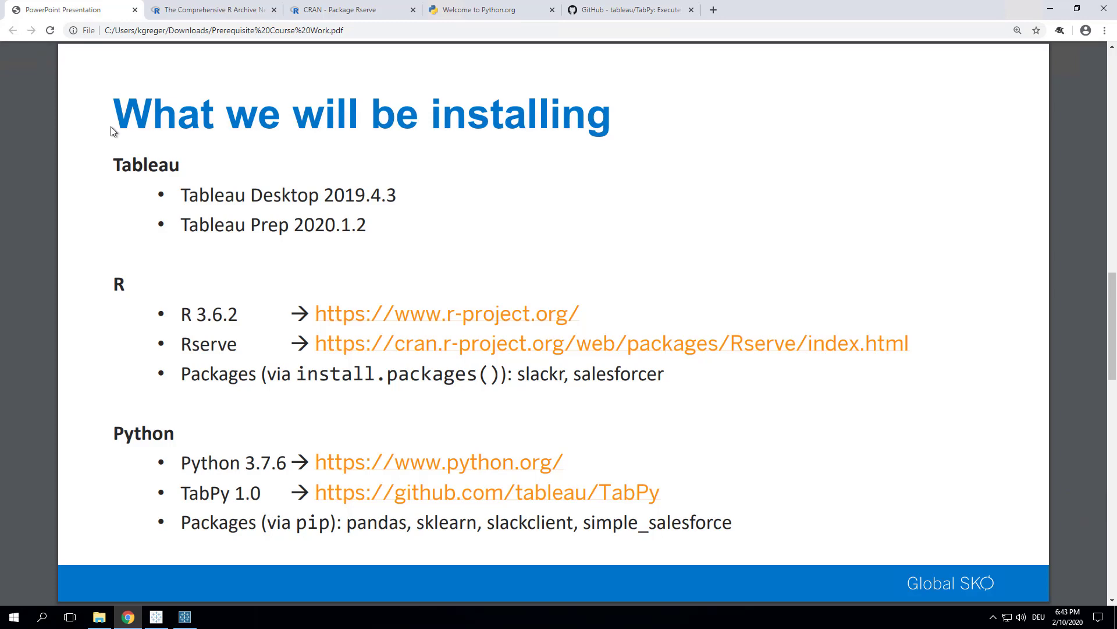
pyautogui.click(342, 15)
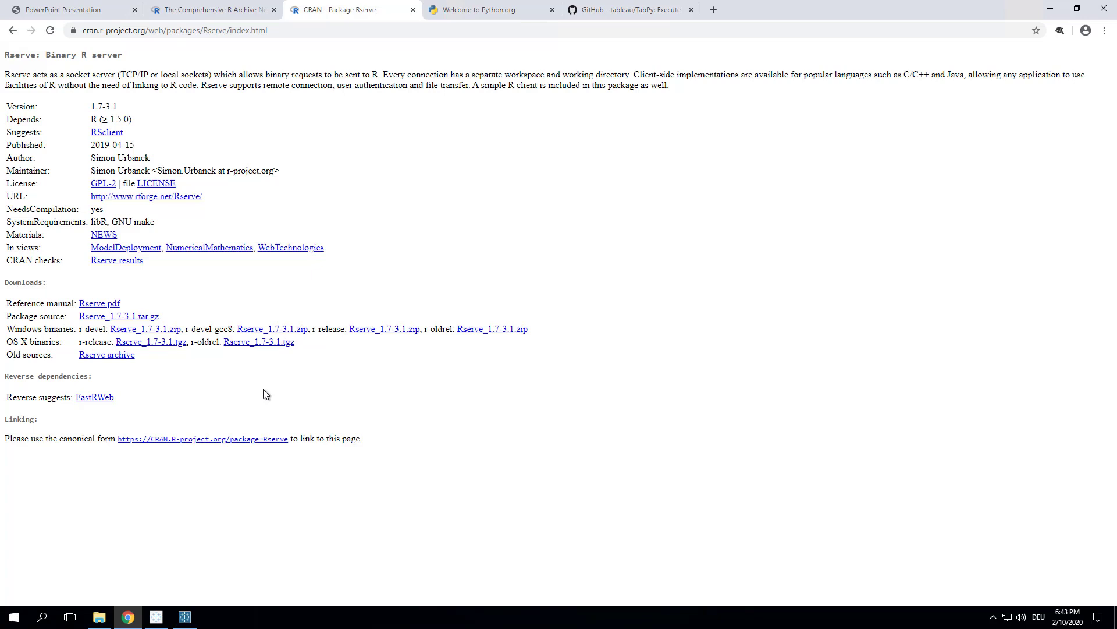
# - Open the Windows system Environment Variables editor through a Start search for 'env'
pyautogui.press('super')
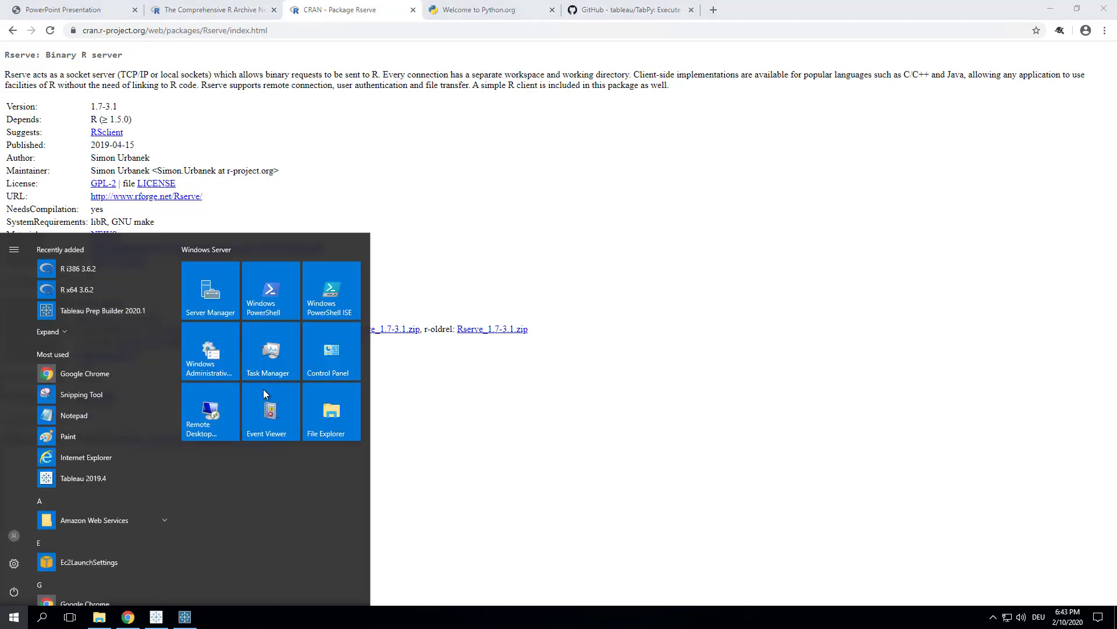
pyautogui.write('env')
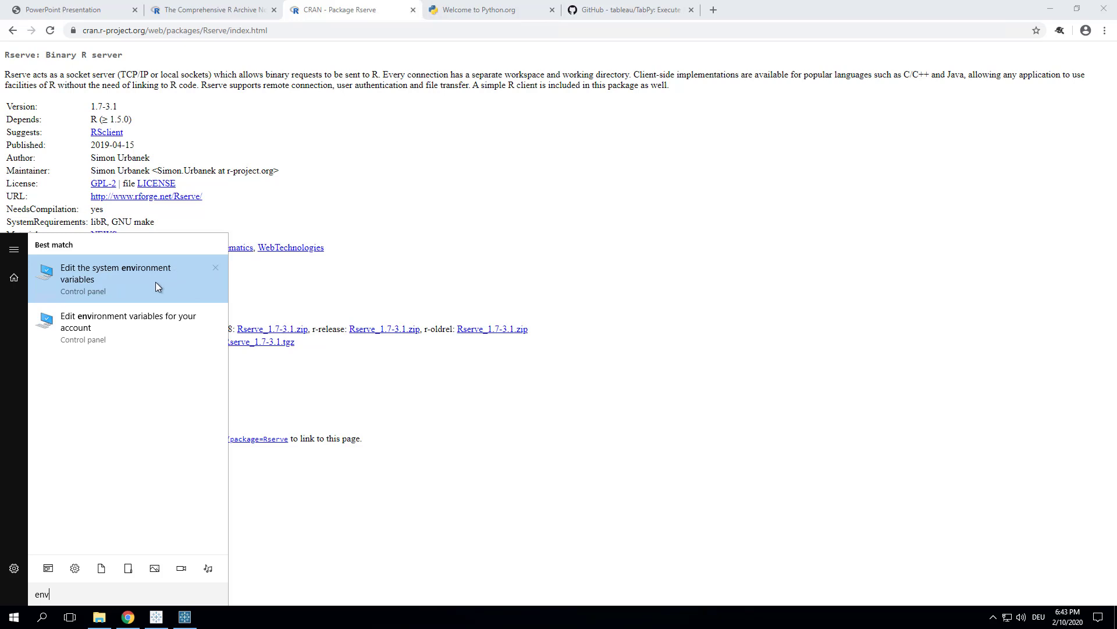
pyautogui.click(99, 269)
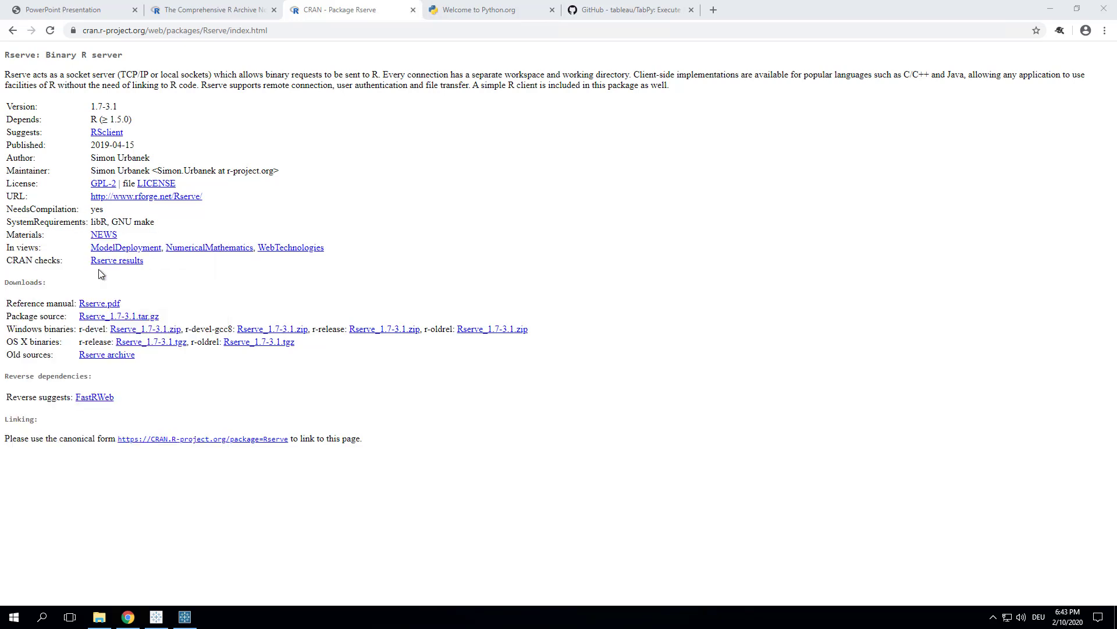
pyautogui.click(220, 278)
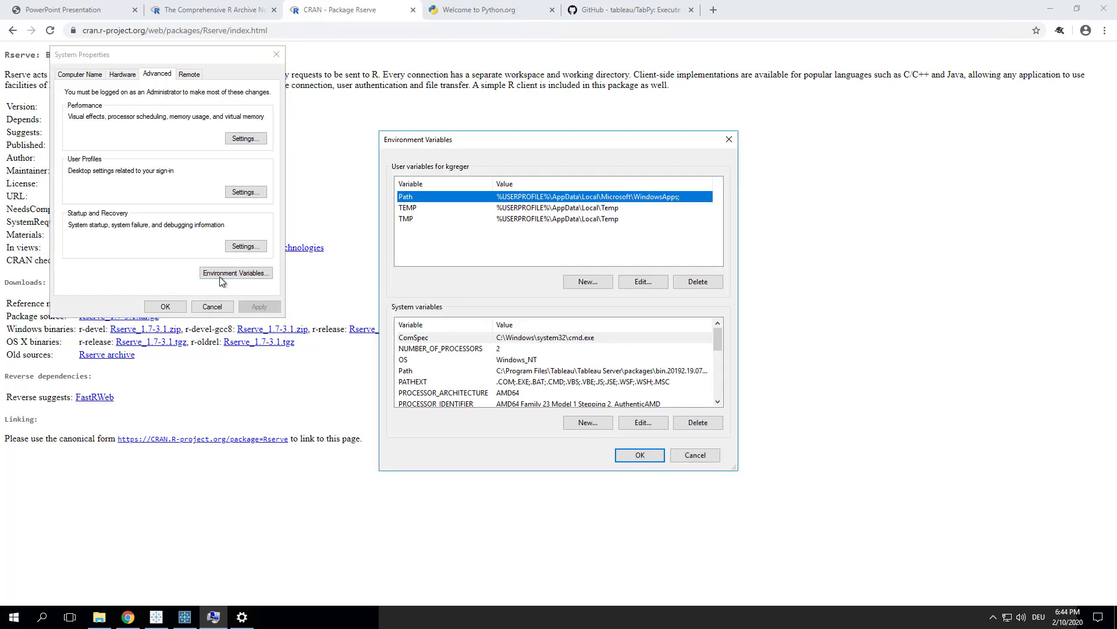
pyautogui.click(419, 308)
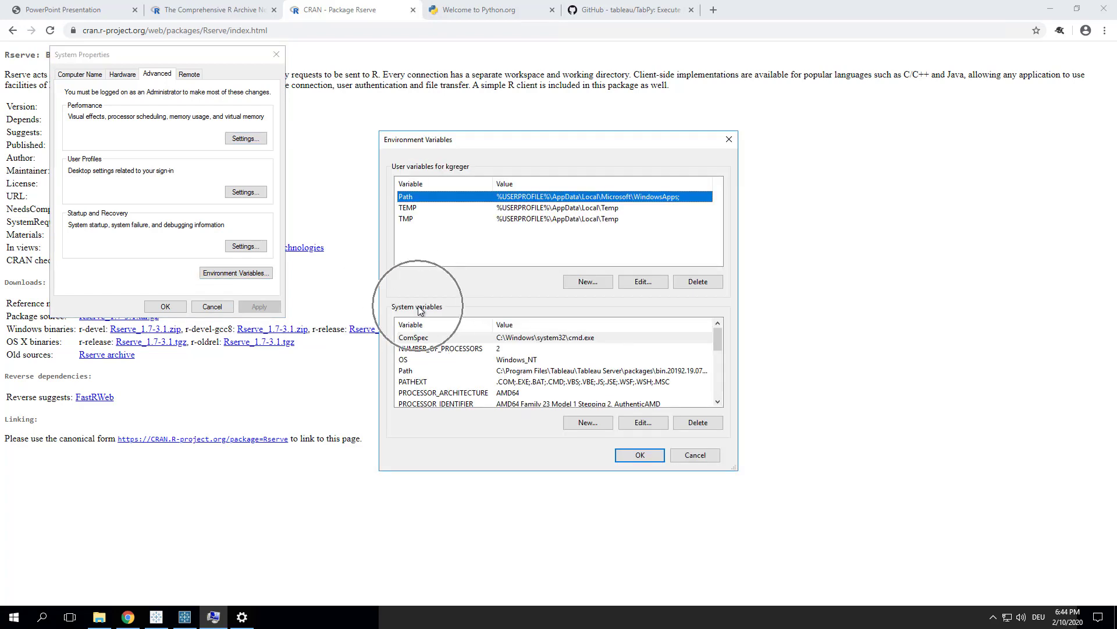
# - Add C:\Program Files\R\R-3.6.2\bin to the system Path and confirm all dialogs
pyautogui.doubleClick(435, 369)
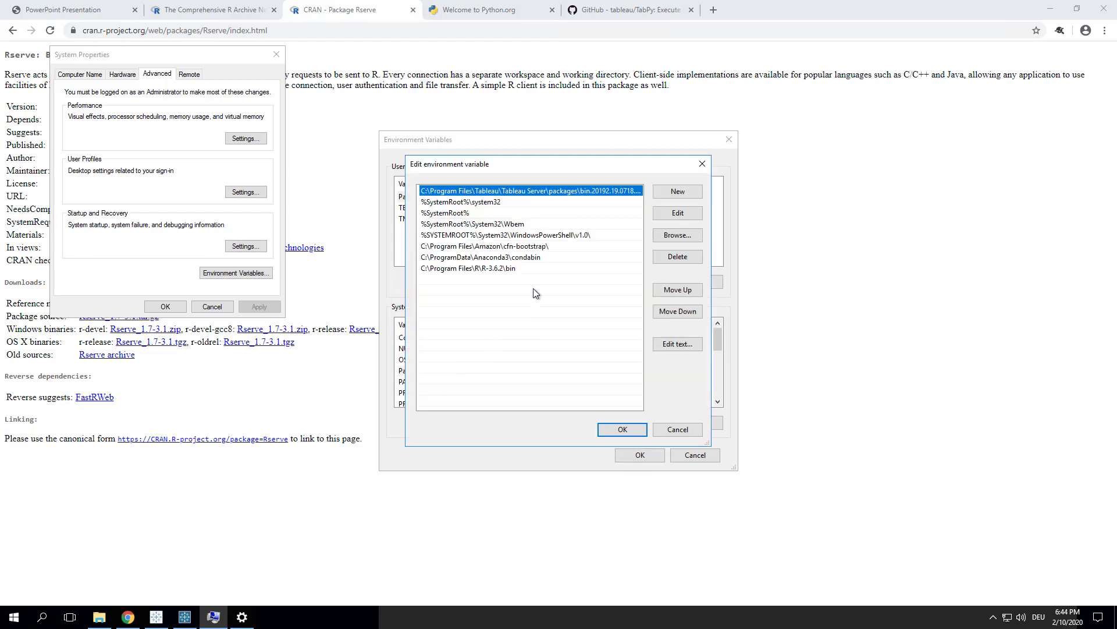
pyautogui.click(520, 269)
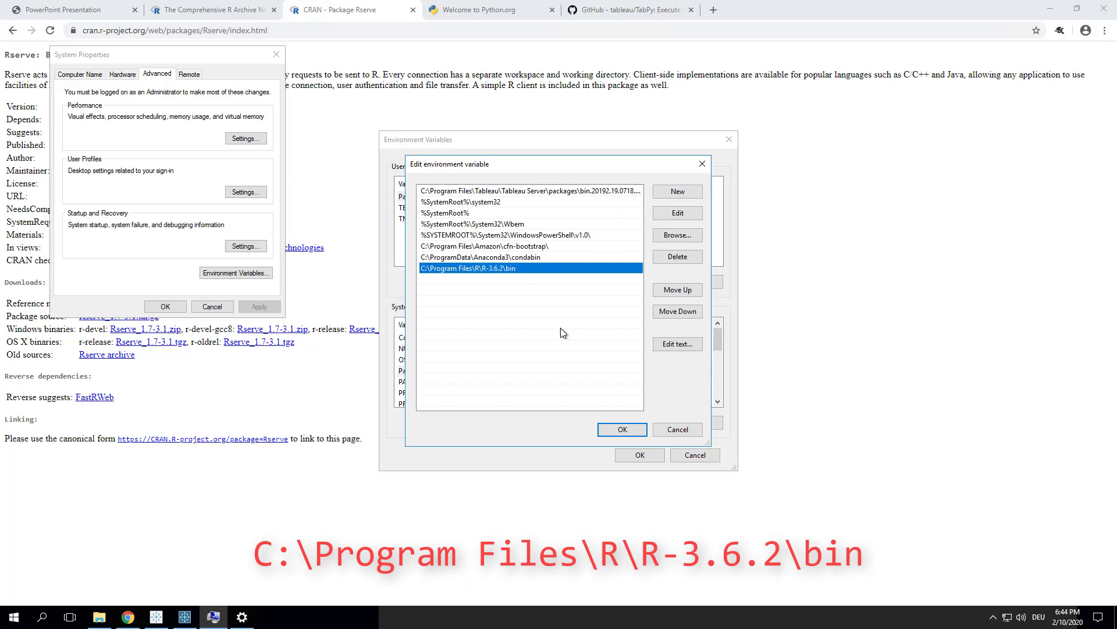
pyautogui.click(611, 427)
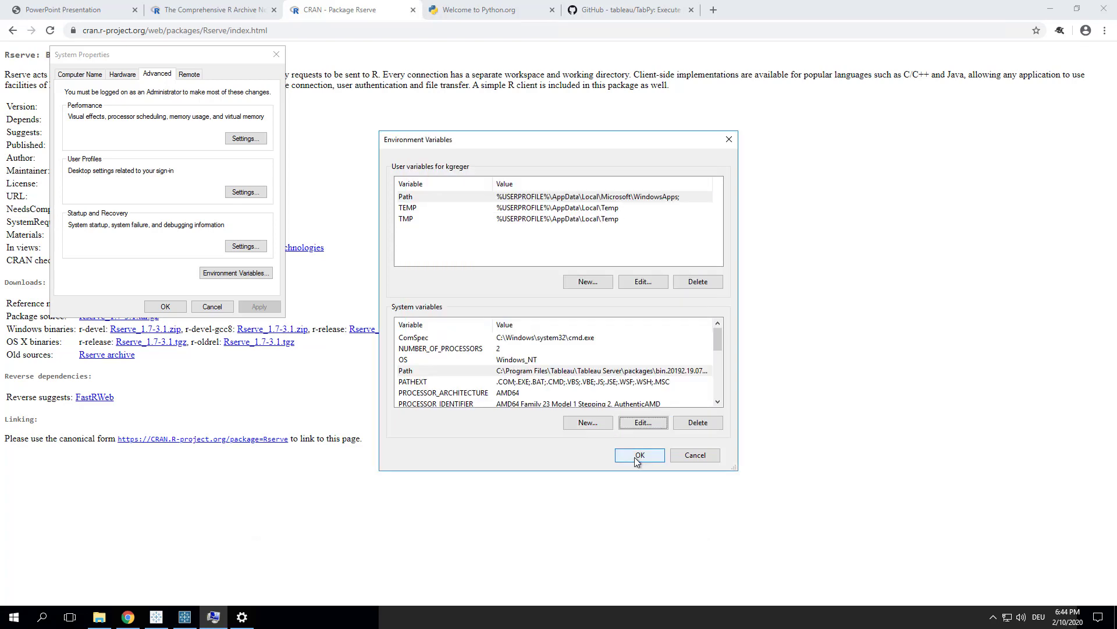
pyautogui.click(638, 455)
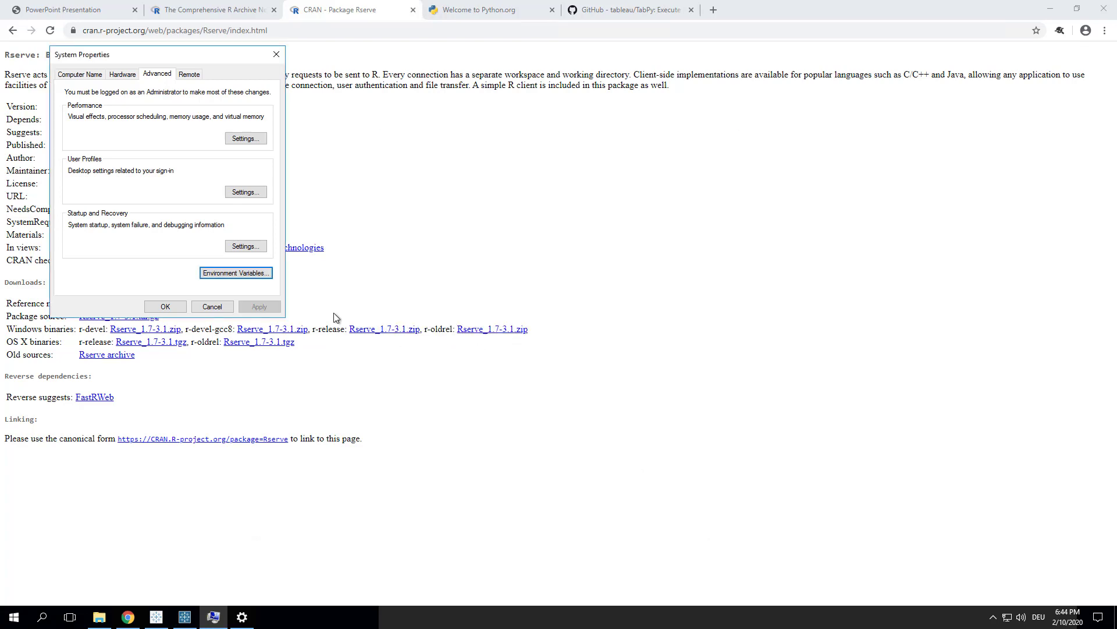
pyautogui.click(172, 309)
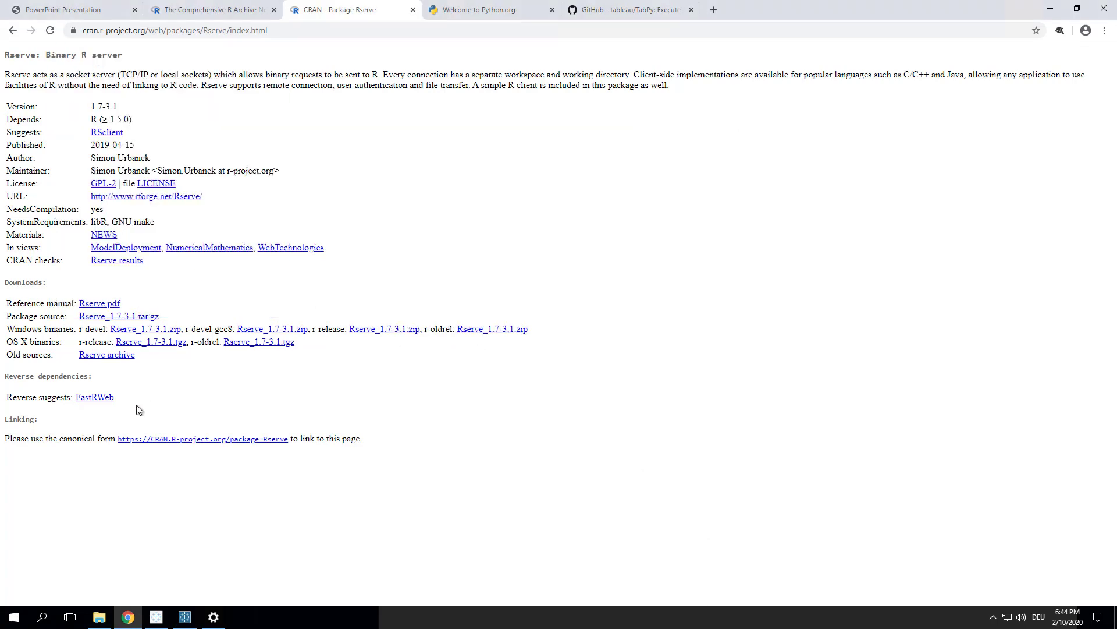
# - Open Command Prompt as administrator via a 'cmd' Start search
pyautogui.press('super')
pyautogui.write('cmd')
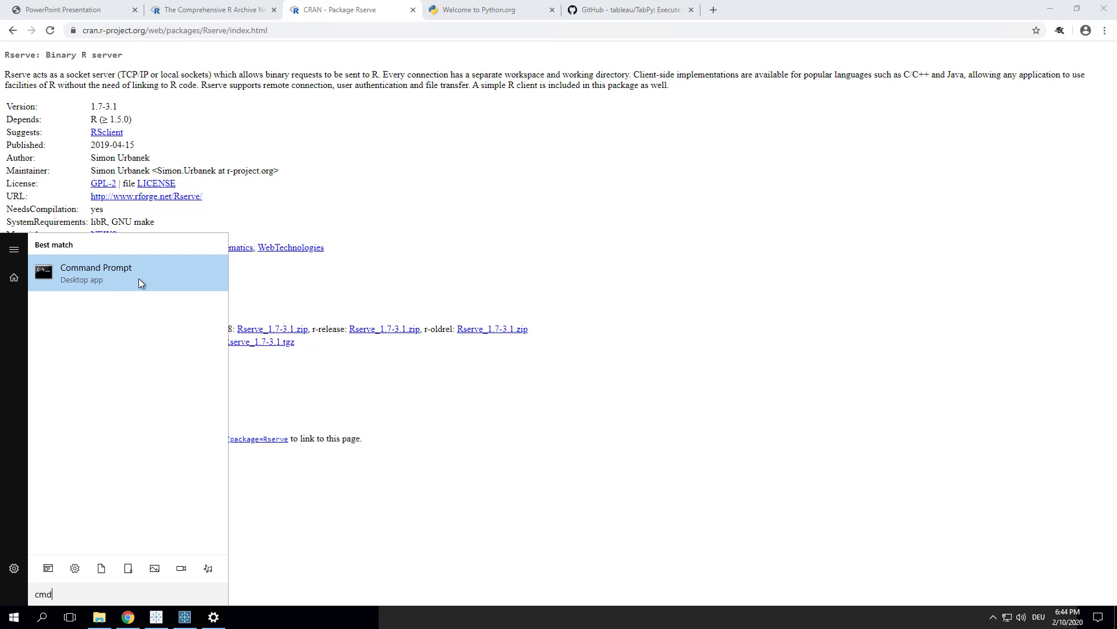
pyautogui.rightClick(139, 279)
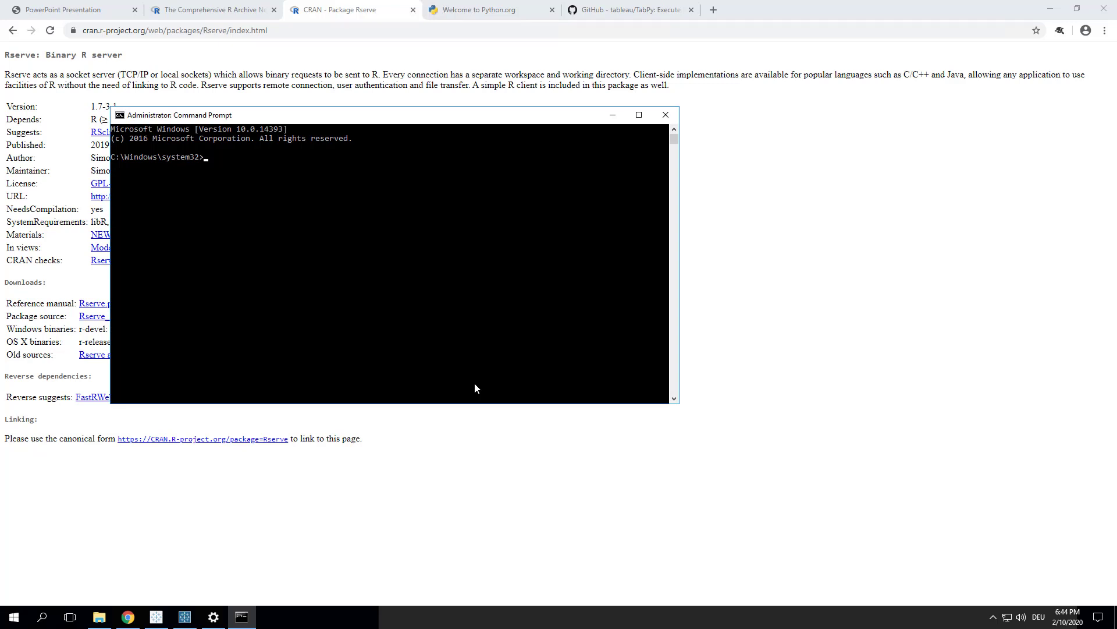
# - Start R in the command window and enter install.packages("Rserve")
pyautogui.write('R')
pyautogui.press('Return')
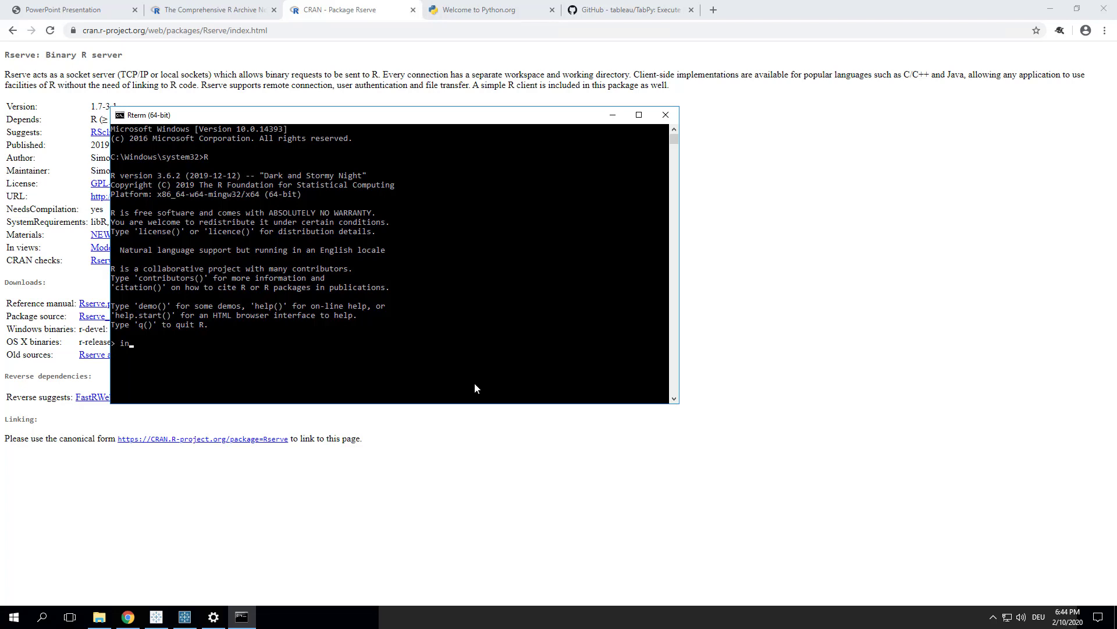
pyautogui.write('install.packages("Rser')
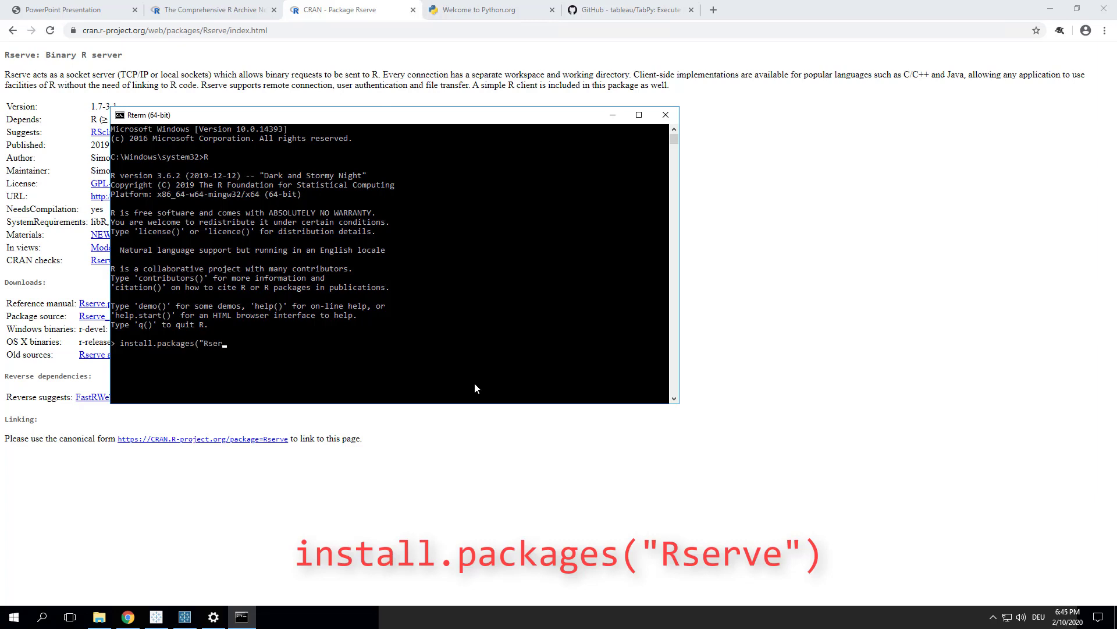
pyautogui.write('ve")')
# - Install Rserve from the Germany (Münster) mirror, then return to the 'What we will be installing' slide
pyautogui.press('Return')
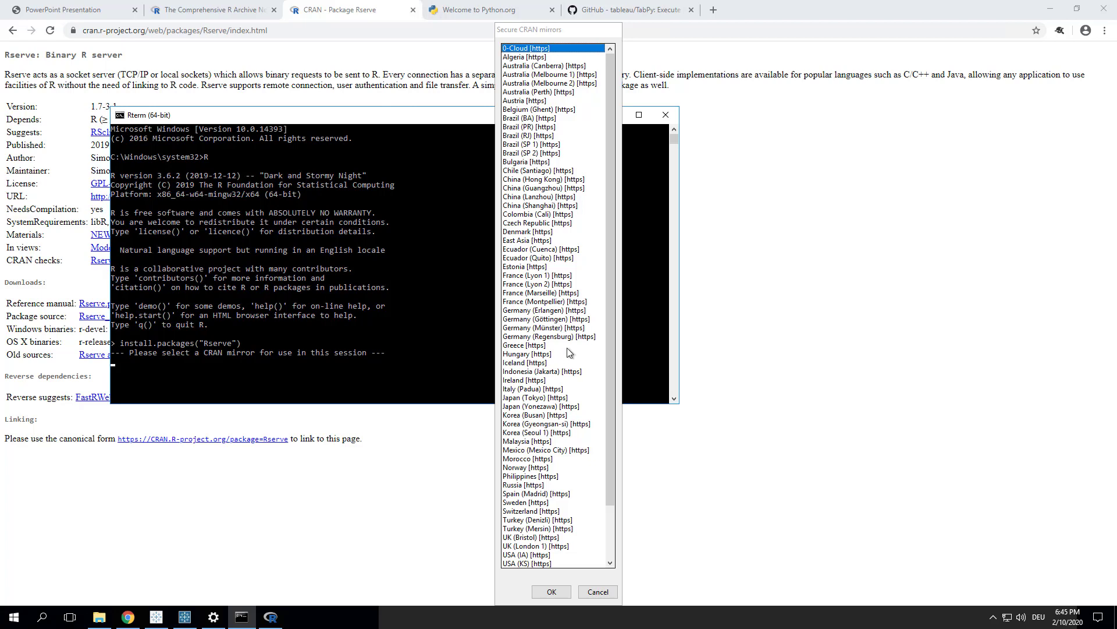
pyautogui.click(568, 328)
pyautogui.doubleClick(569, 328)
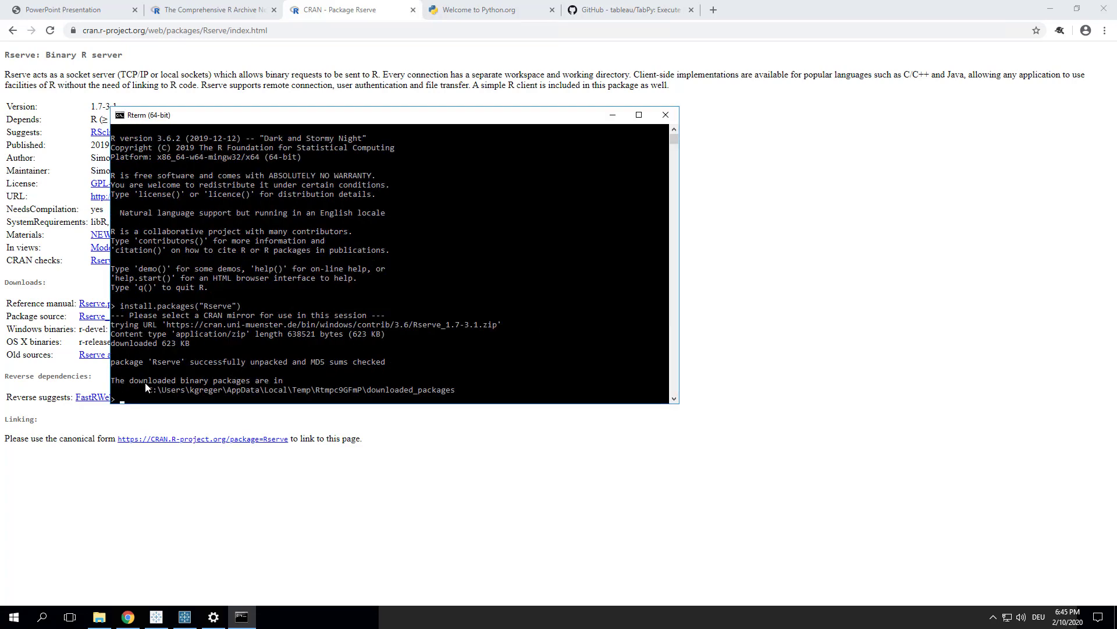
pyautogui.click(130, 389)
pyautogui.click(62, 13)
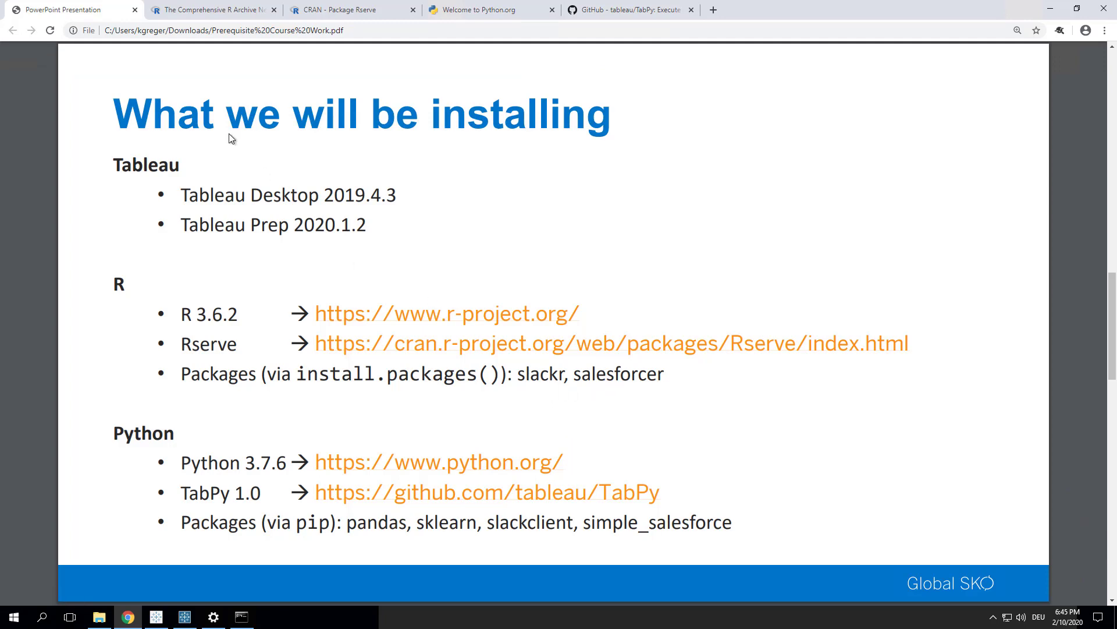
# - Run install.packages(c("slackr", "salesforcer")) in the R console, fixing typos first
pyautogui.hotkey('alt', 'Tab')
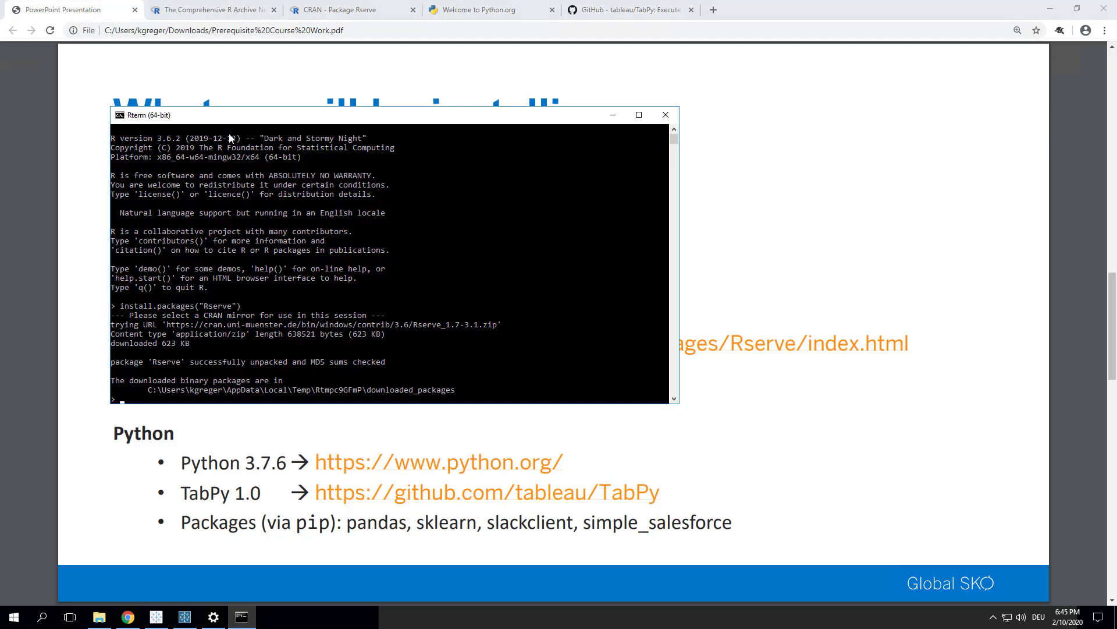
pyautogui.write('instal')
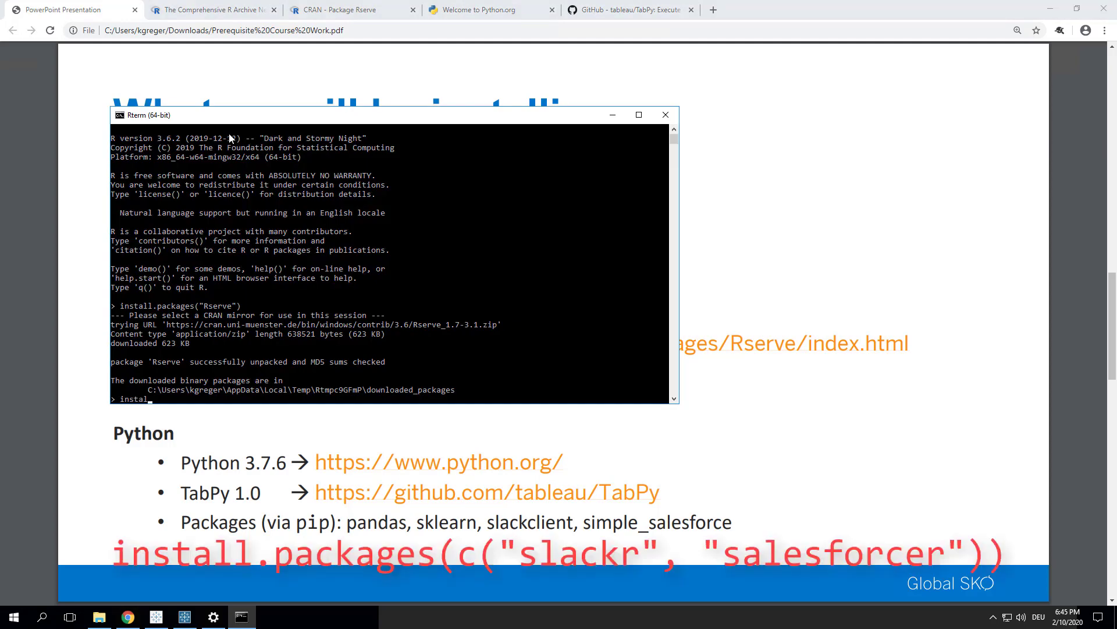
pyautogui.write('l.packages(c("slackr", "salesforcer"))')
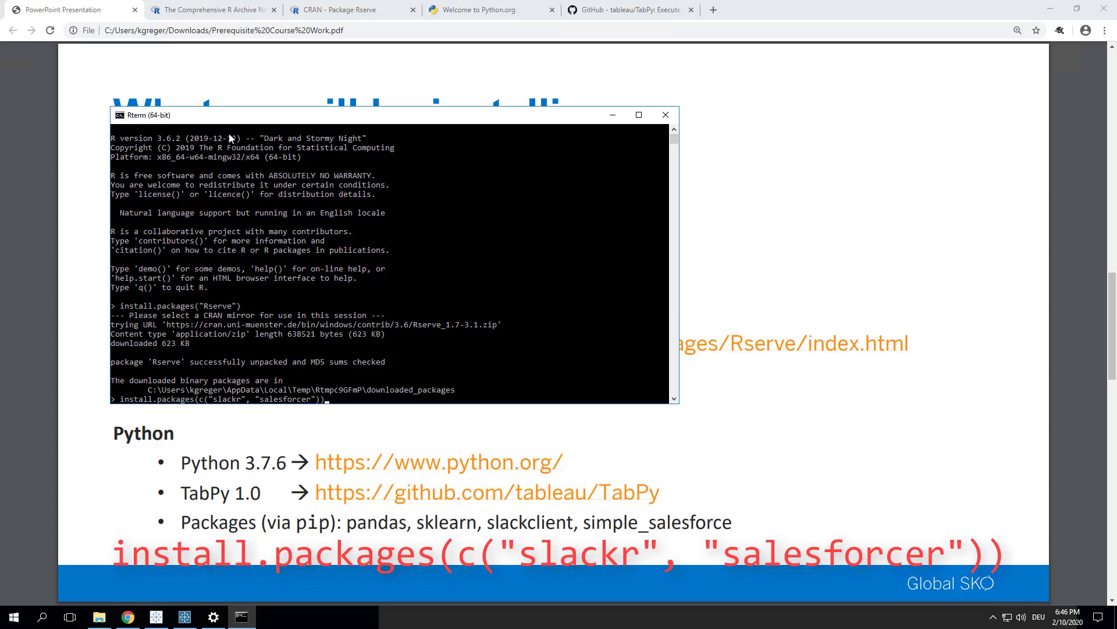
pyautogui.press('Return')
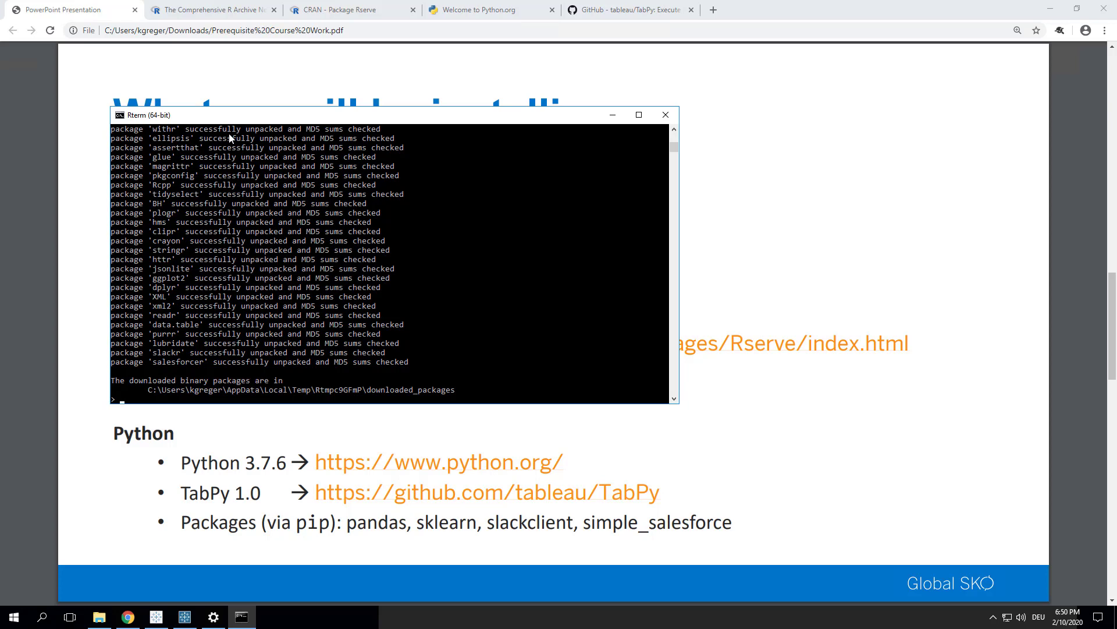
# - Load Rserve with library(Rserve) and start the server with Rserve()
pyautogui.write('libra')
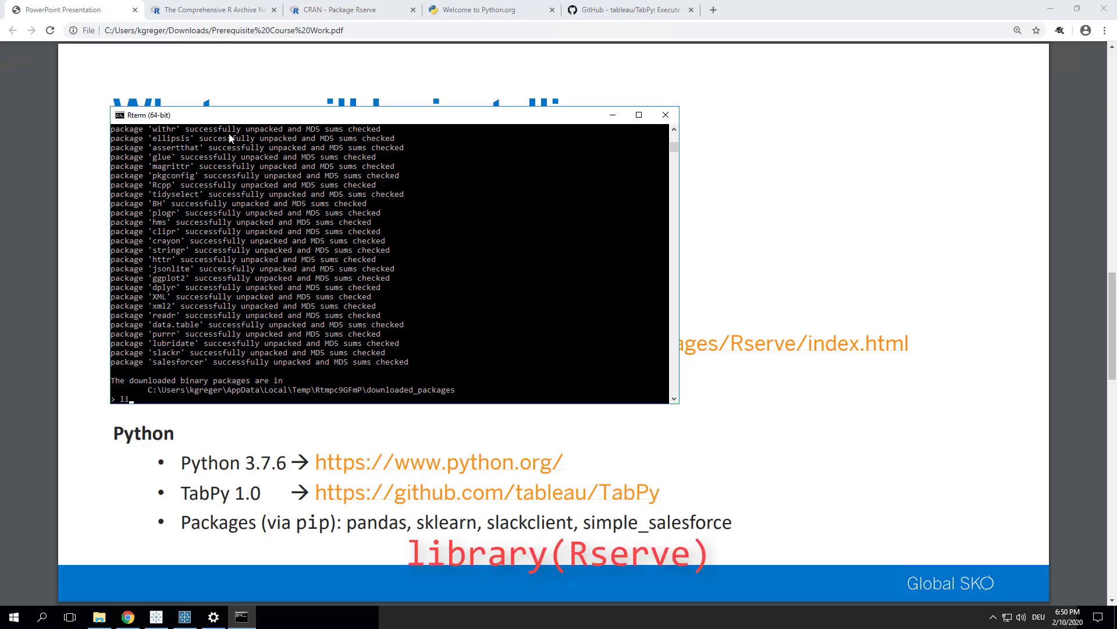
pyautogui.write('ry(Rserve)')
pyautogui.press('Return')
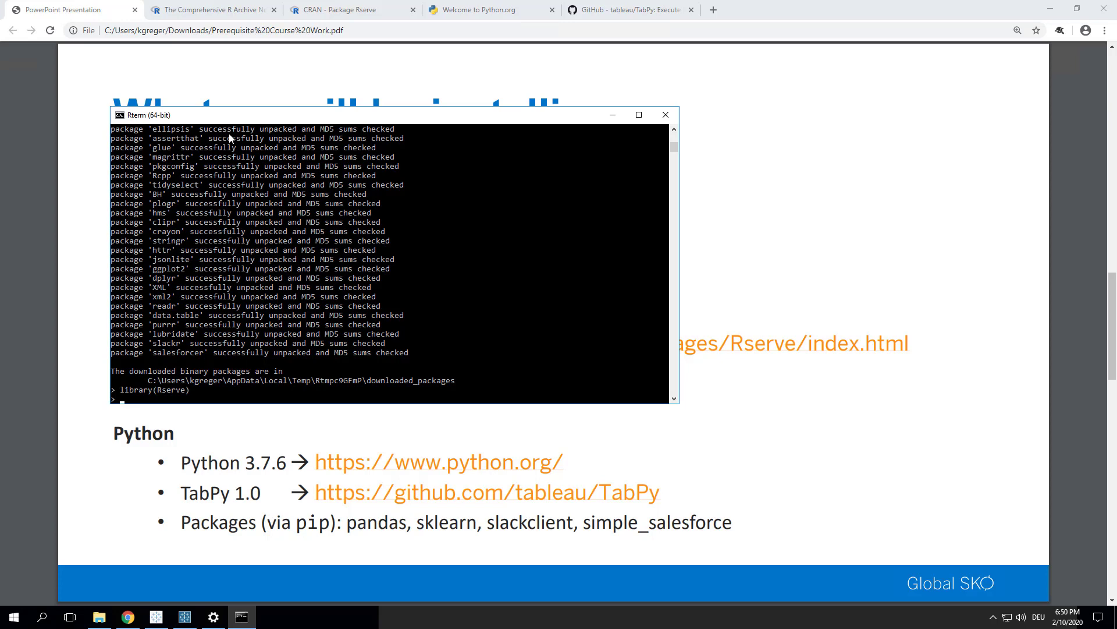
pyautogui.write('Rserve()')
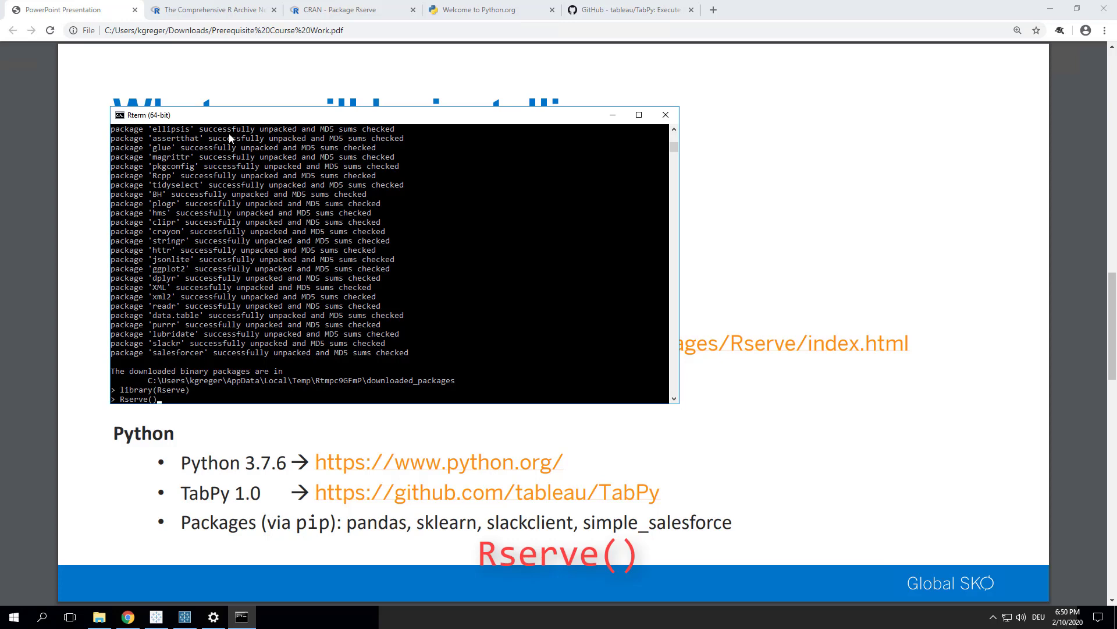
pyautogui.press('Return')
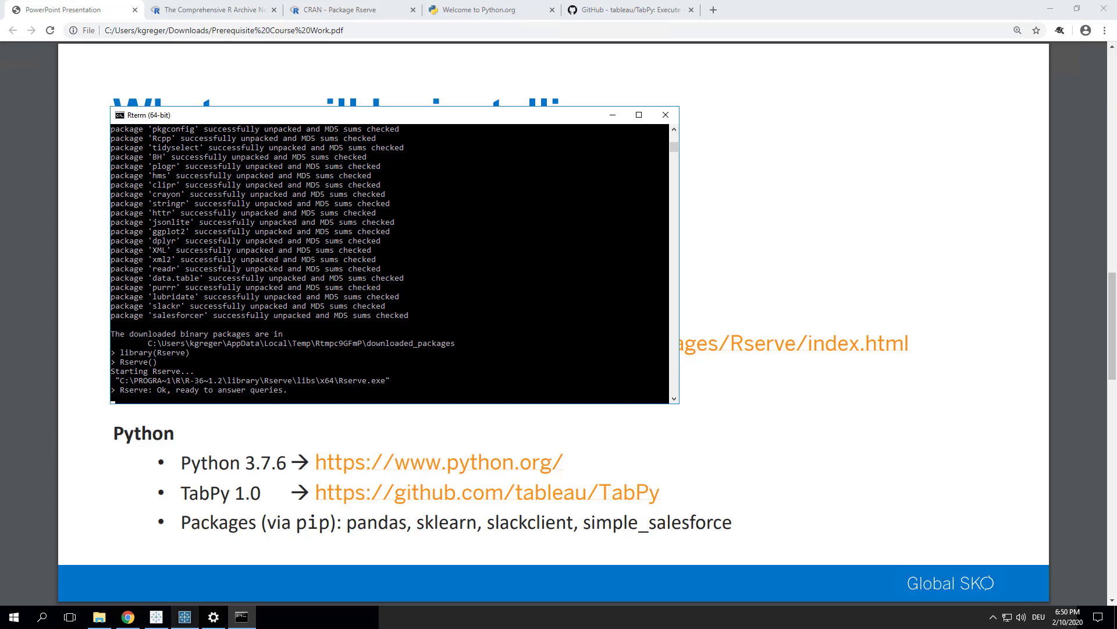
# - In Tableau Desktop, open Manage External Service Connection and choose RServe
pyautogui.click(162, 619)
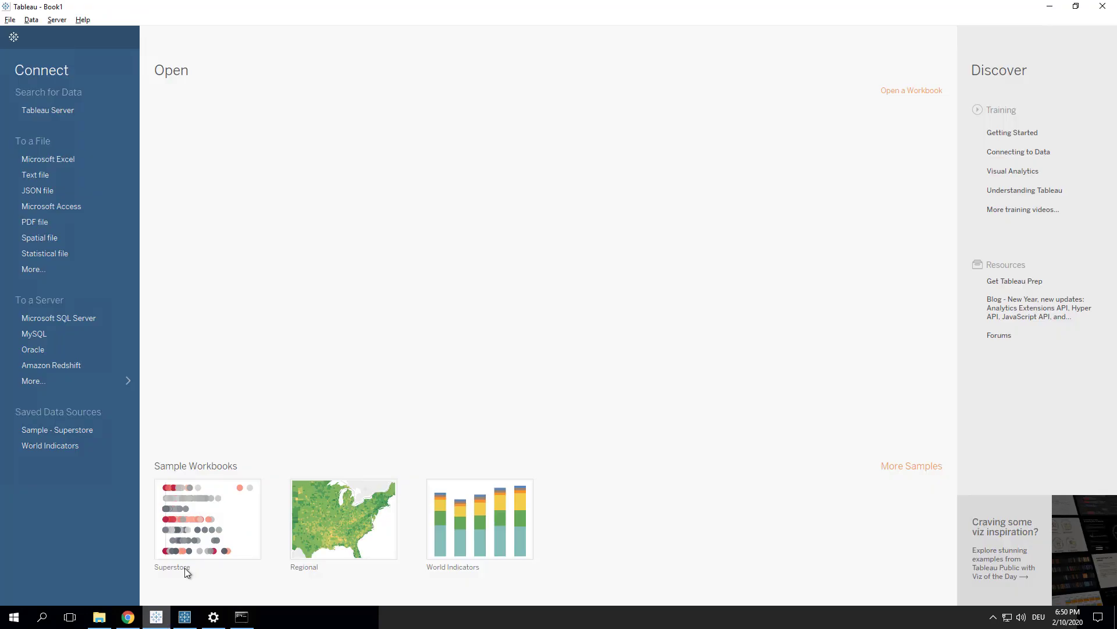
pyautogui.click(82, 21)
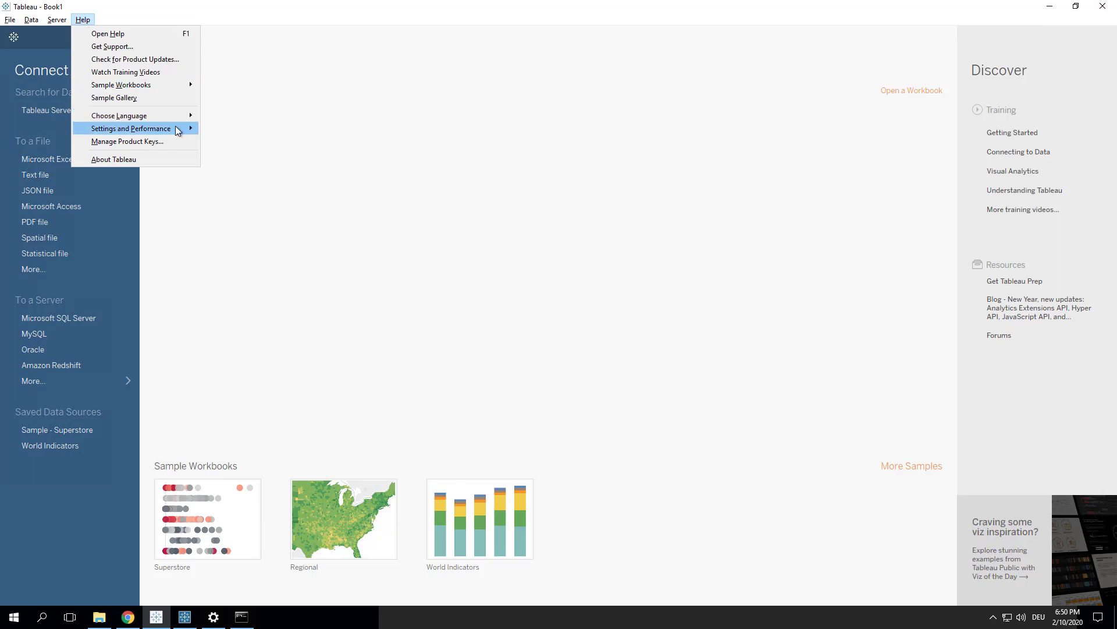
pyautogui.moveTo(179, 130)
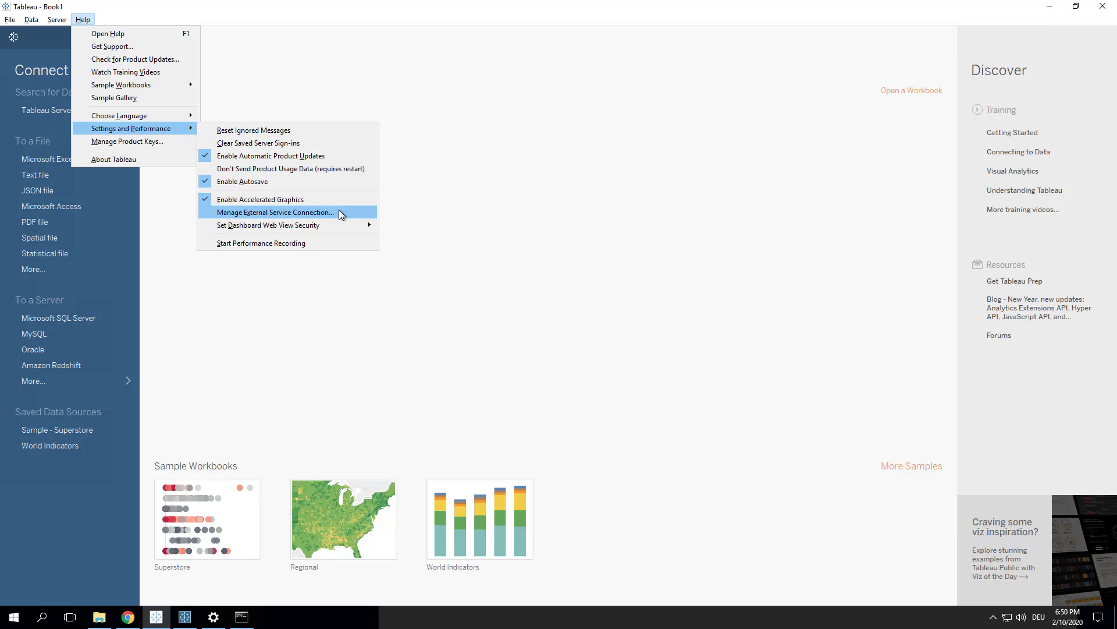
pyautogui.click(341, 214)
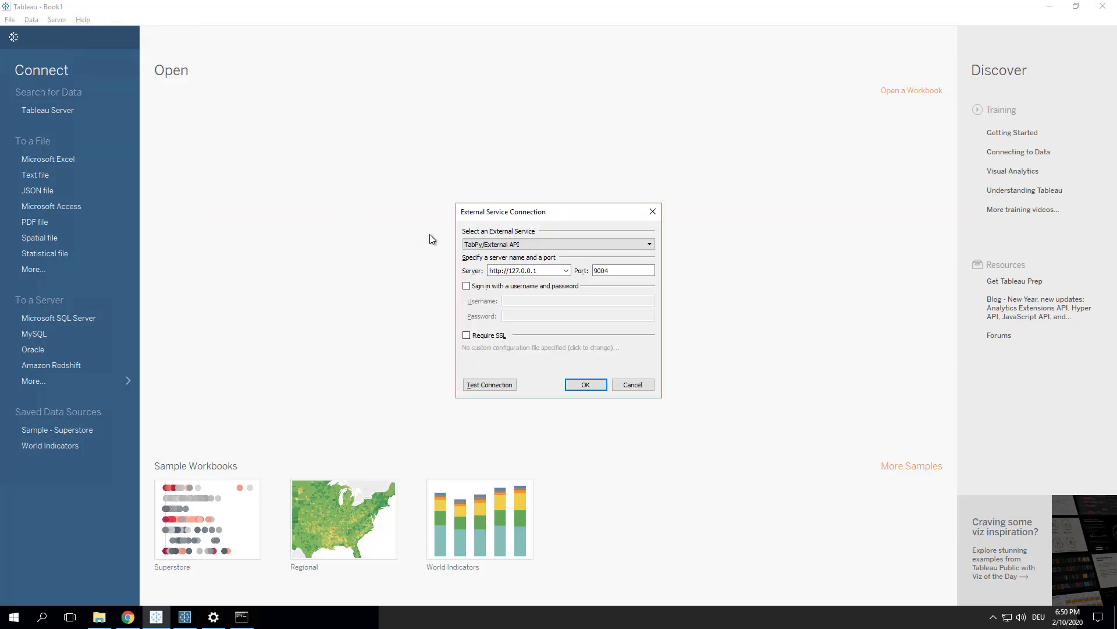
pyautogui.click(475, 246)
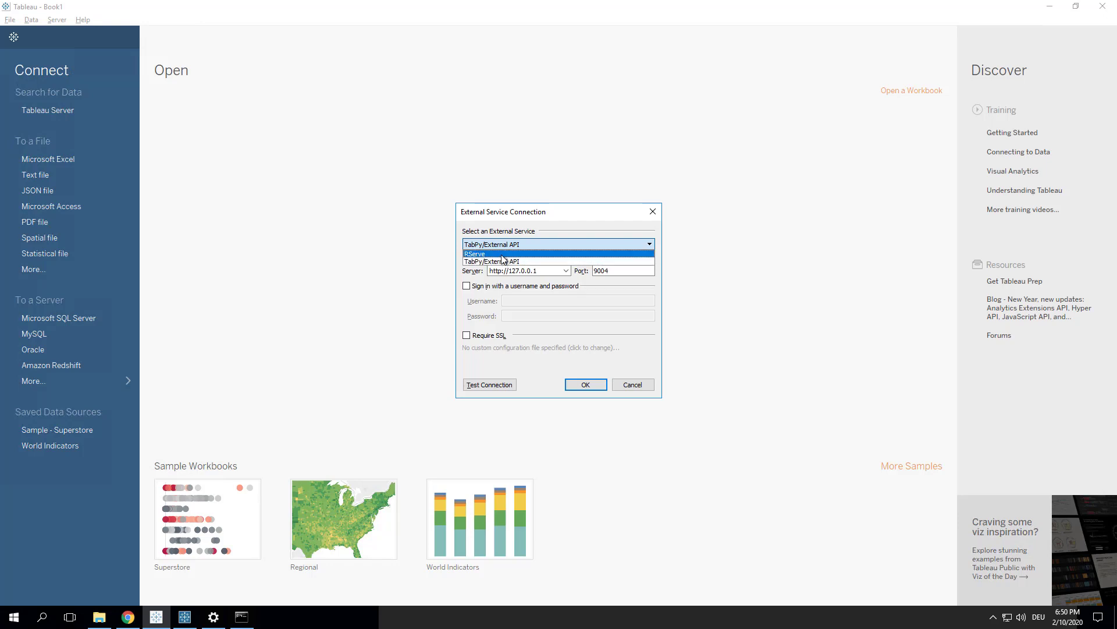
pyautogui.click(503, 254)
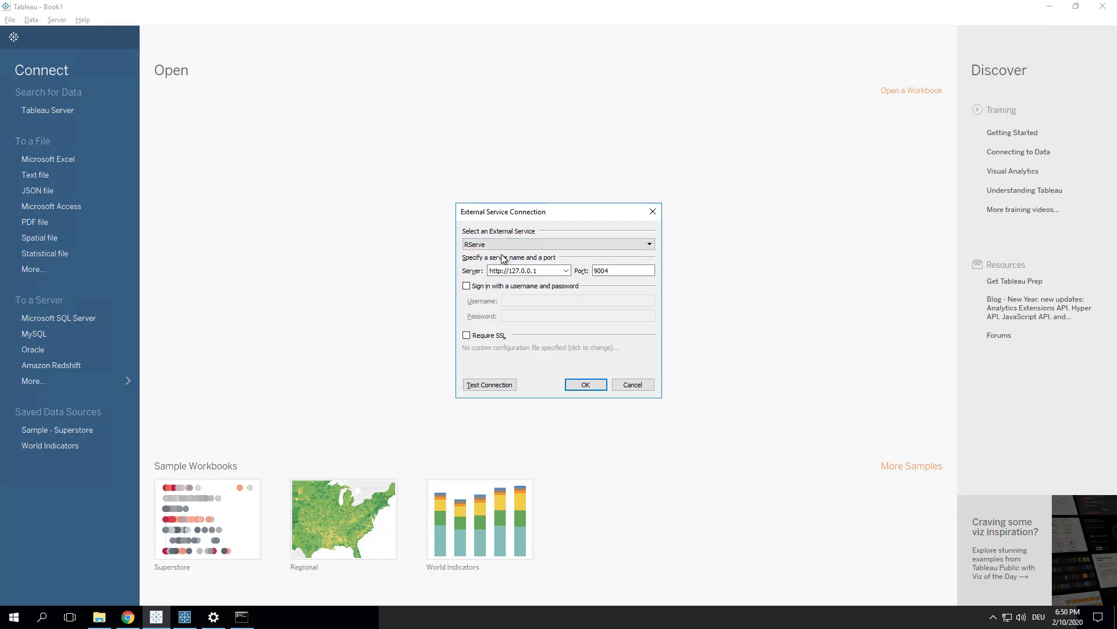
# - Set server 127.0.0.1 and port 6311, test the connection successfully, then close without saving
pyautogui.click(552, 269)
pyautogui.press('Home')
pyautogui.press('Delete')
pyautogui.press('Delete')
pyautogui.press('Delete')
pyautogui.press('Delete')
pyautogui.press('Delete')
pyautogui.press('Delete')
pyautogui.doubleClick(616, 270)
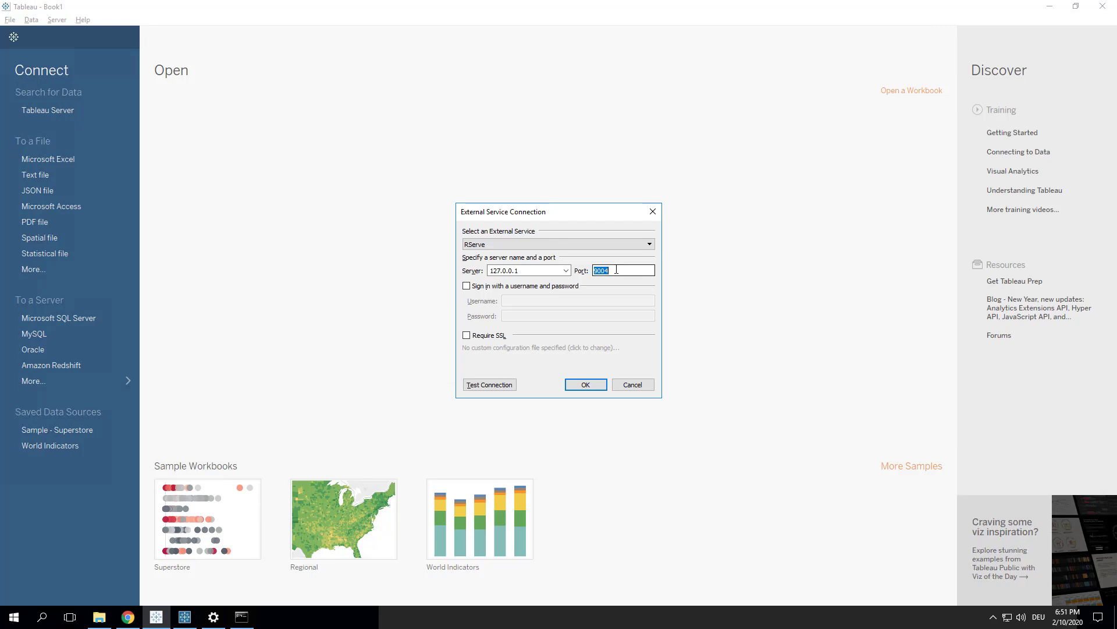
pyautogui.write('6311')
pyautogui.click(488, 385)
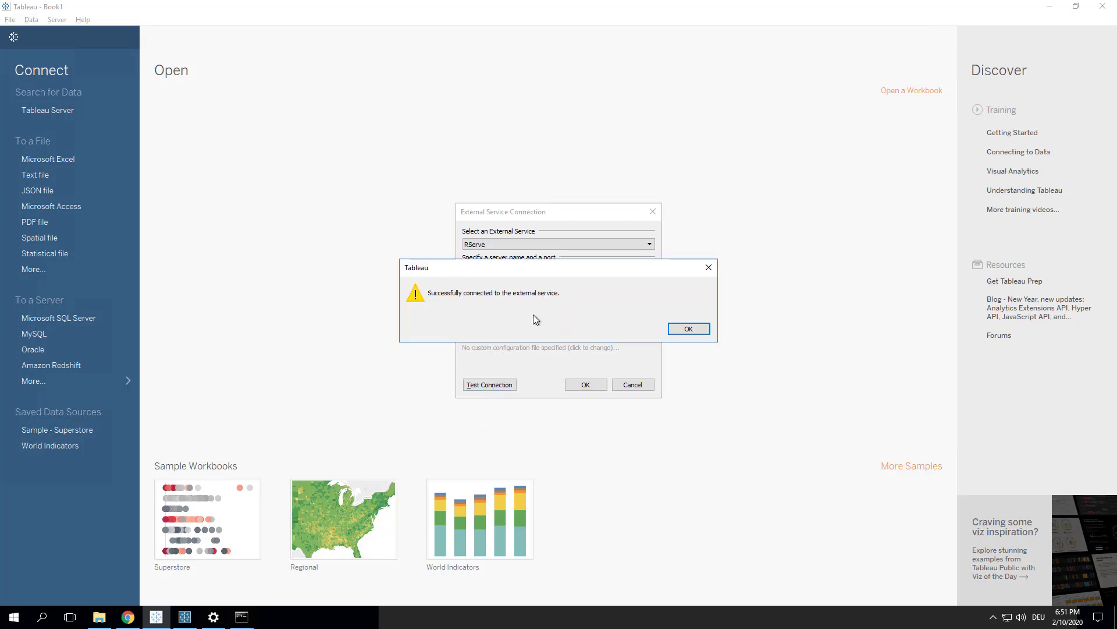
pyautogui.click(688, 330)
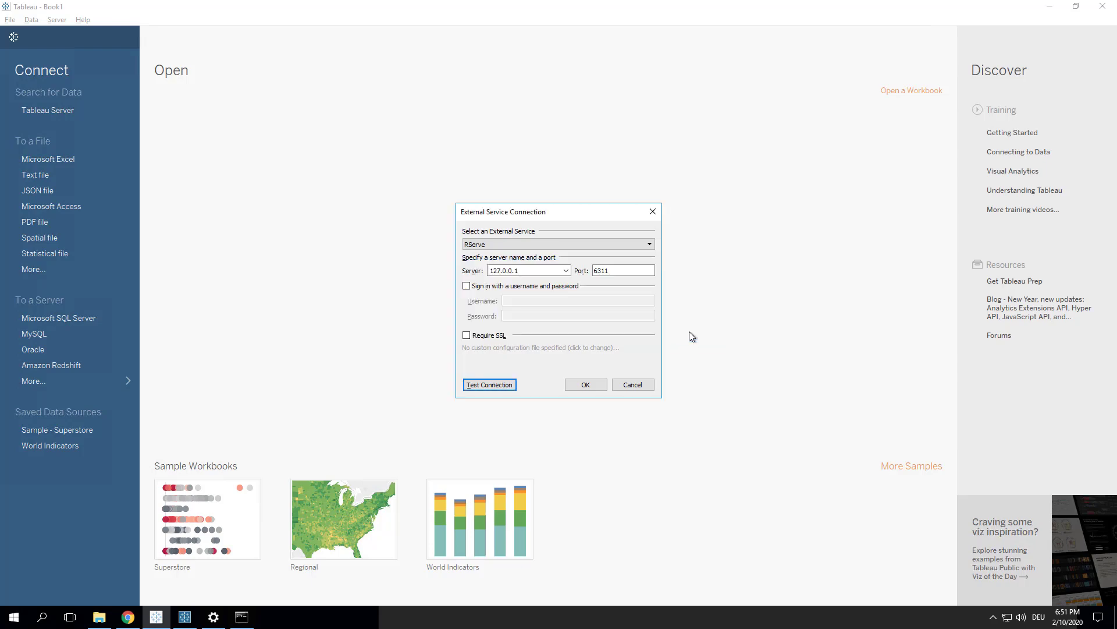
pyautogui.click(633, 385)
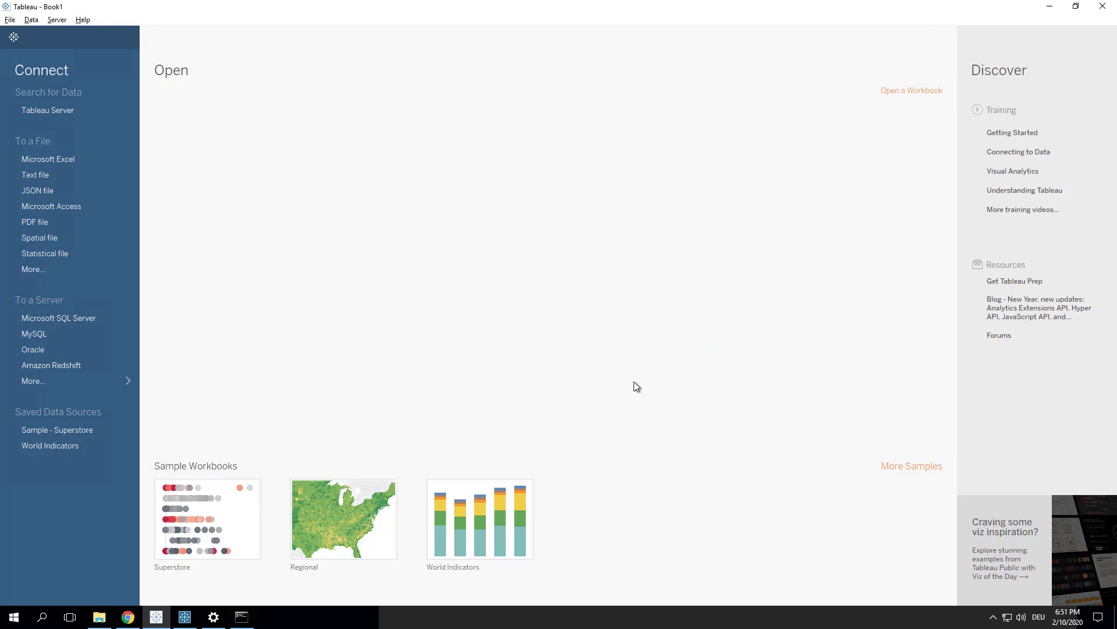
# - On python.org, go through Downloads > Windows to the Python 3.7.6 release page
pyautogui.hotkey('alt', 'Tab')
pyautogui.hotkey('alt', 'Tab')
pyautogui.press('Tab')
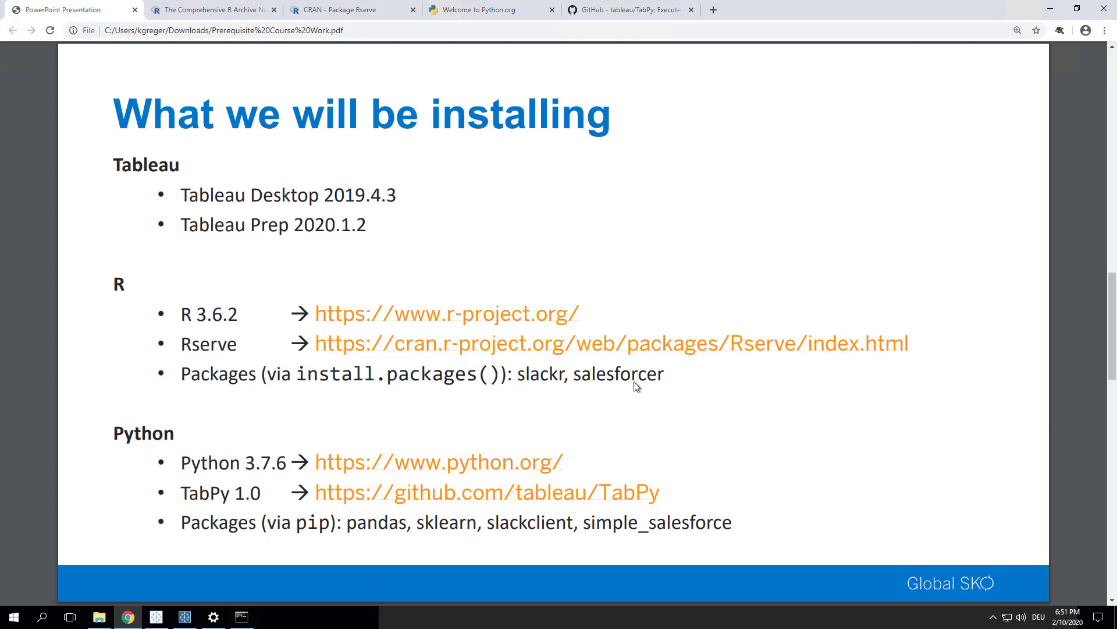
pyautogui.click(490, 12)
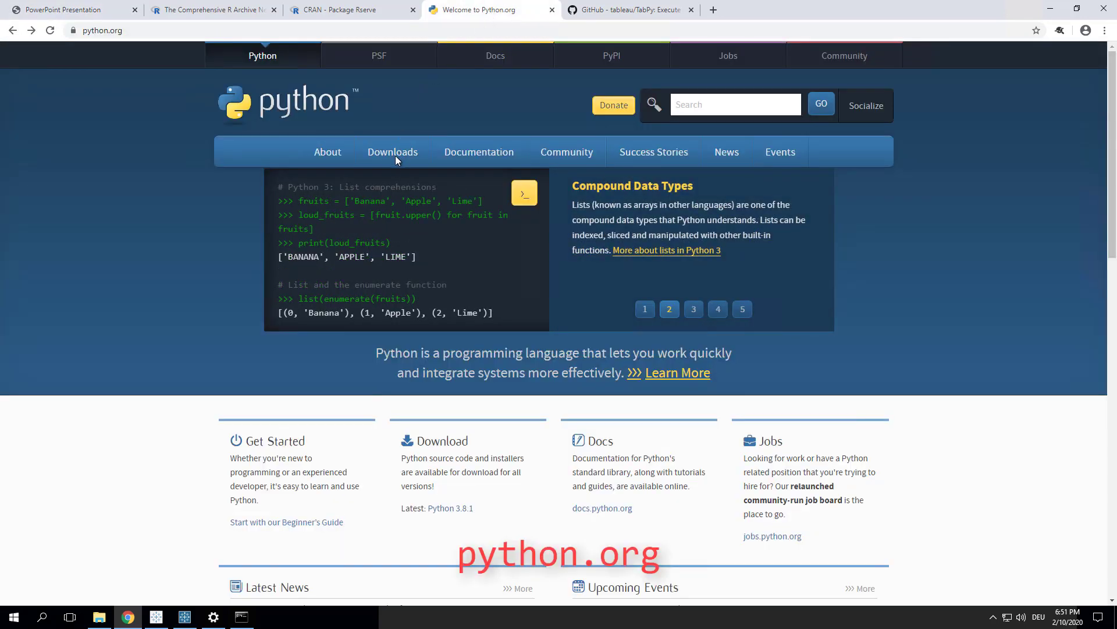
pyautogui.moveTo(396, 156)
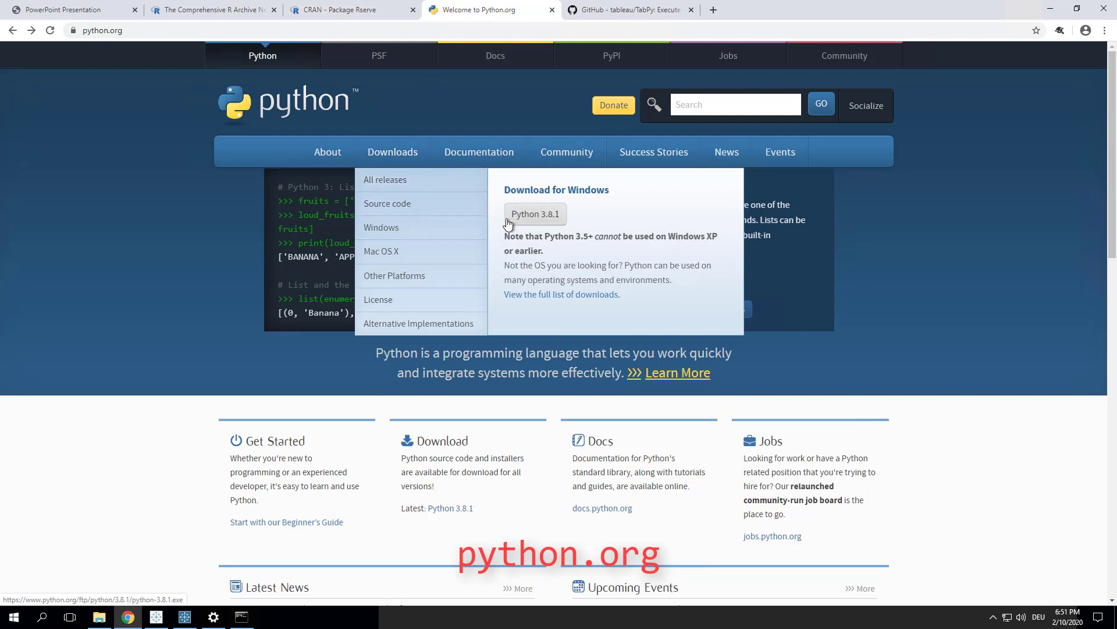
pyautogui.click(426, 234)
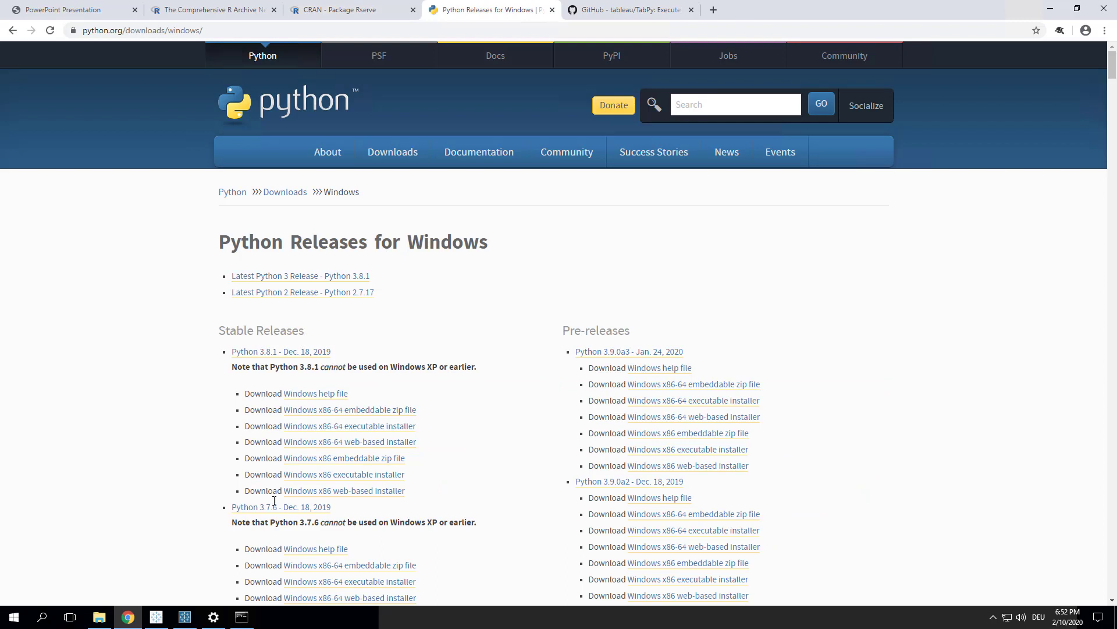
pyautogui.click(249, 511)
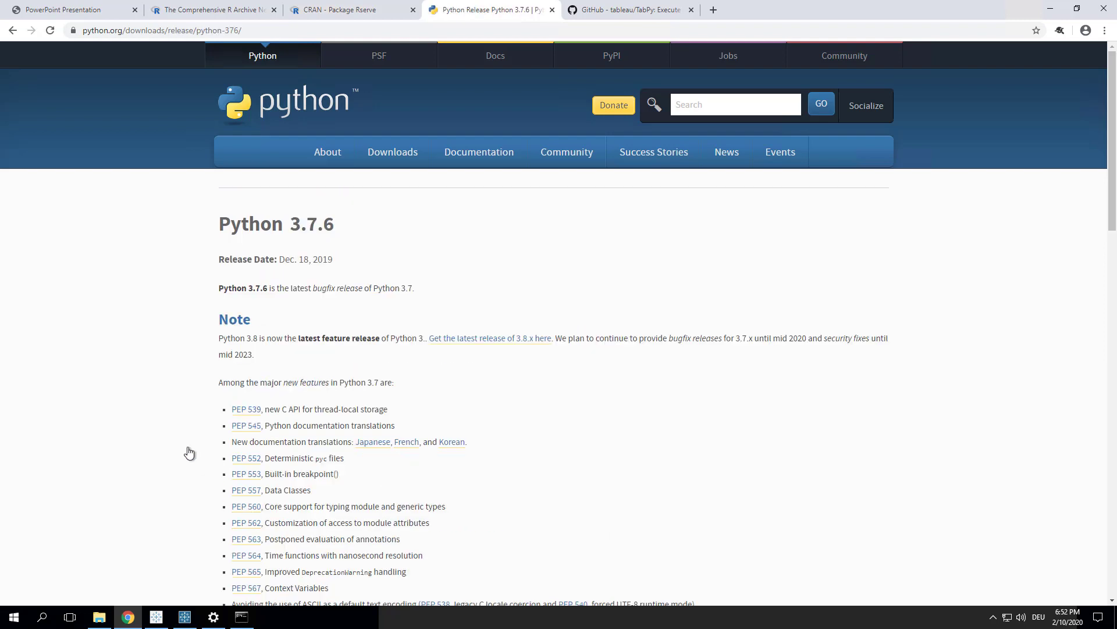
# - Download the Windows x86-64 executable installer and open the Downloads folder
pyautogui.scroll(-9, 173, 438)
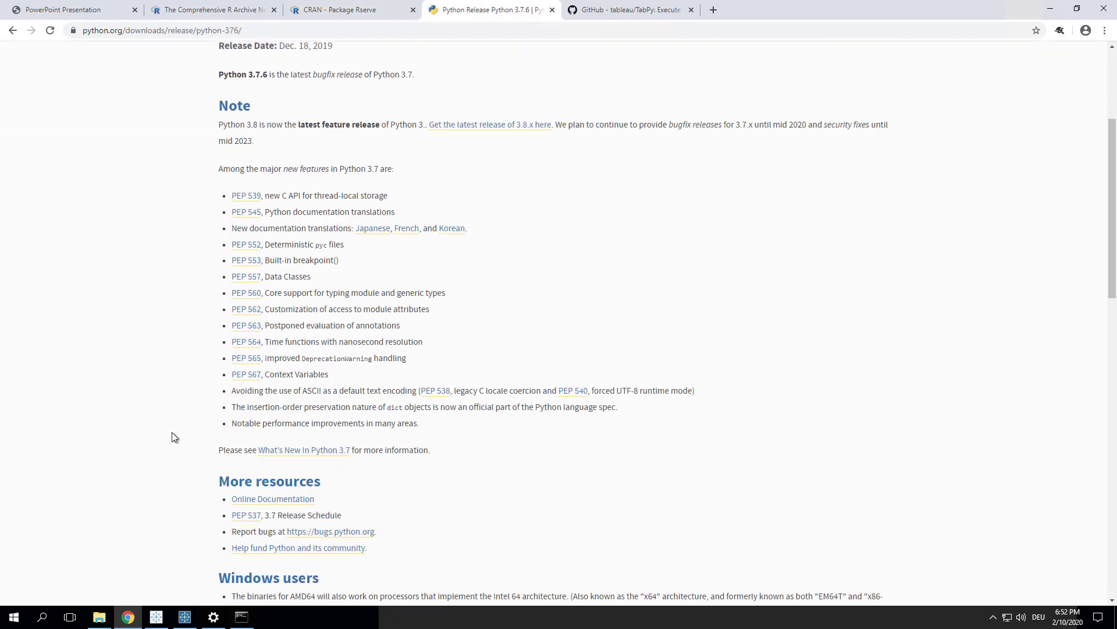
pyautogui.scroll(-6, 172, 437)
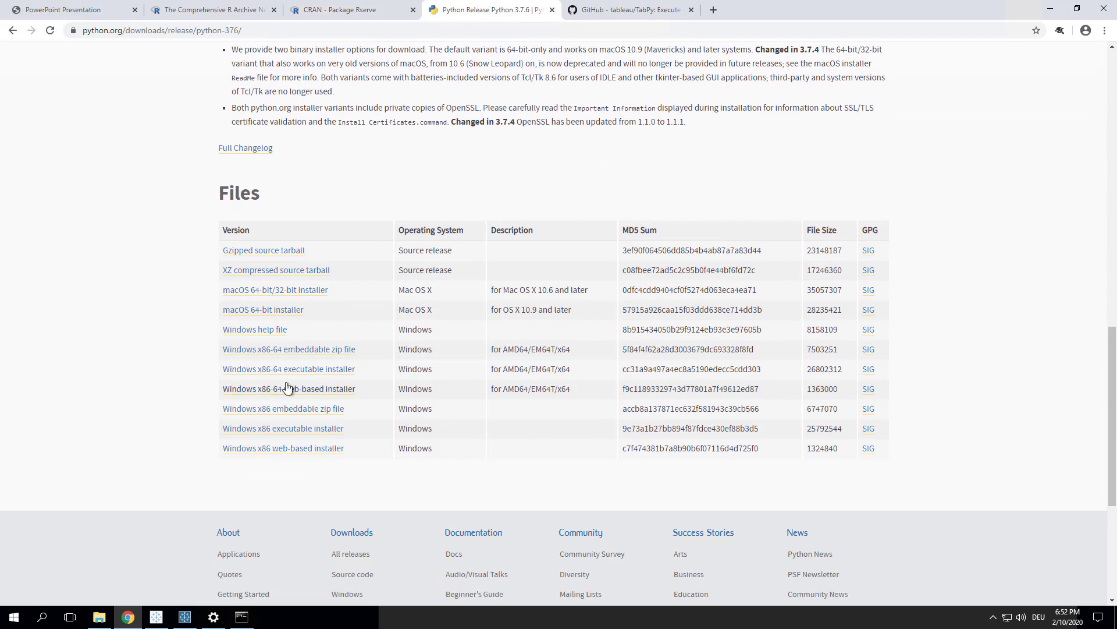
pyautogui.click(326, 367)
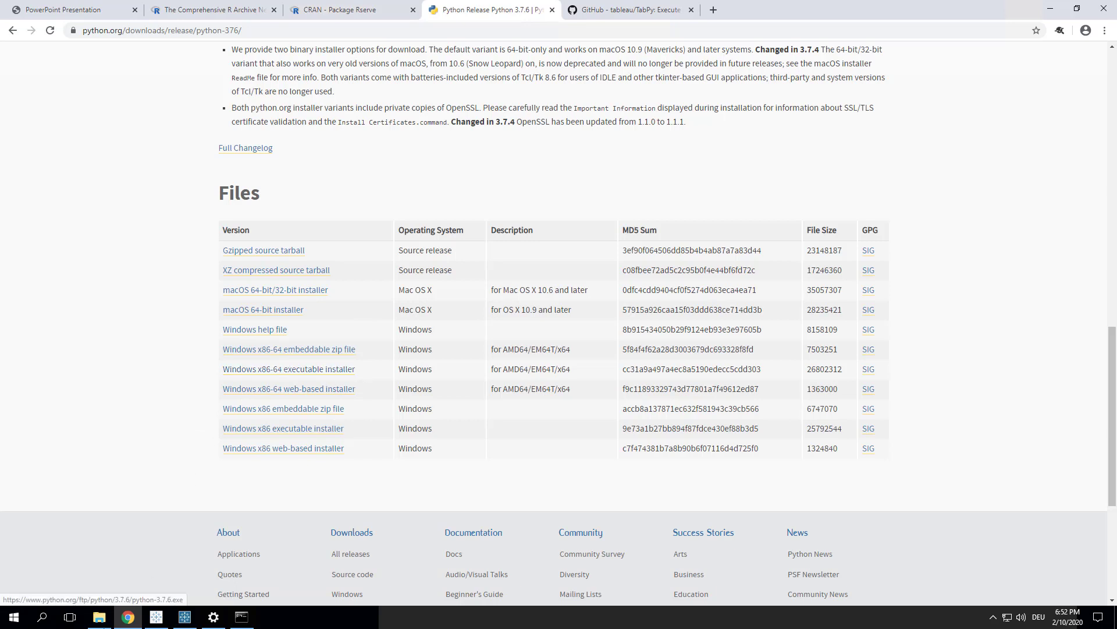
pyautogui.click(99, 617)
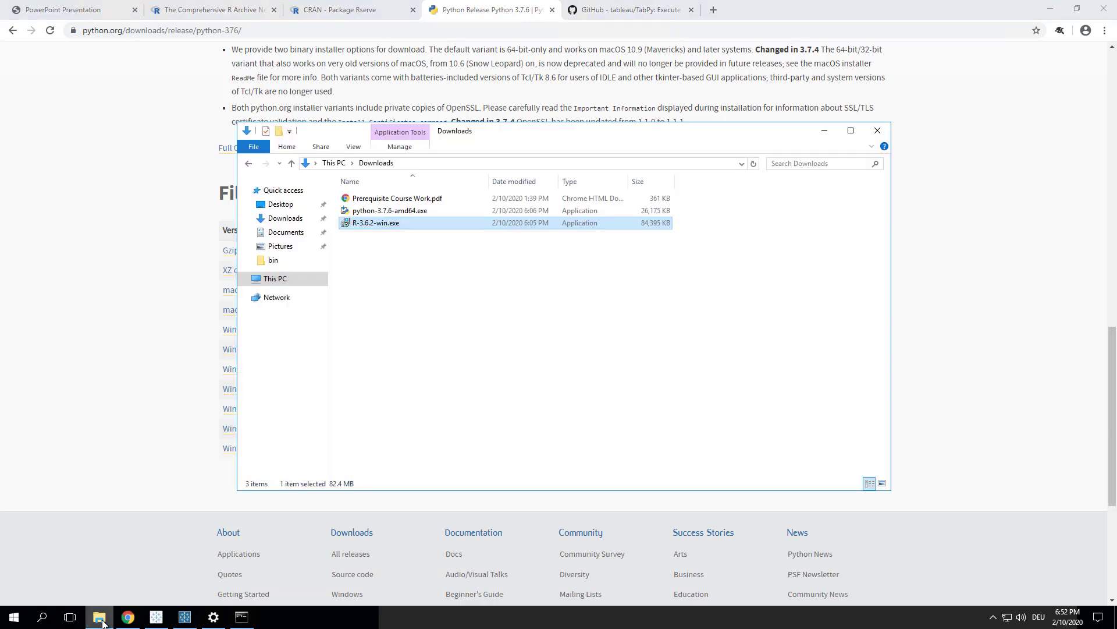
# - Run python-3.7.6-amd64.exe as administrator, install Python 3.7.6 (64-bit), and close setup when finished
pyautogui.rightClick(409, 211)
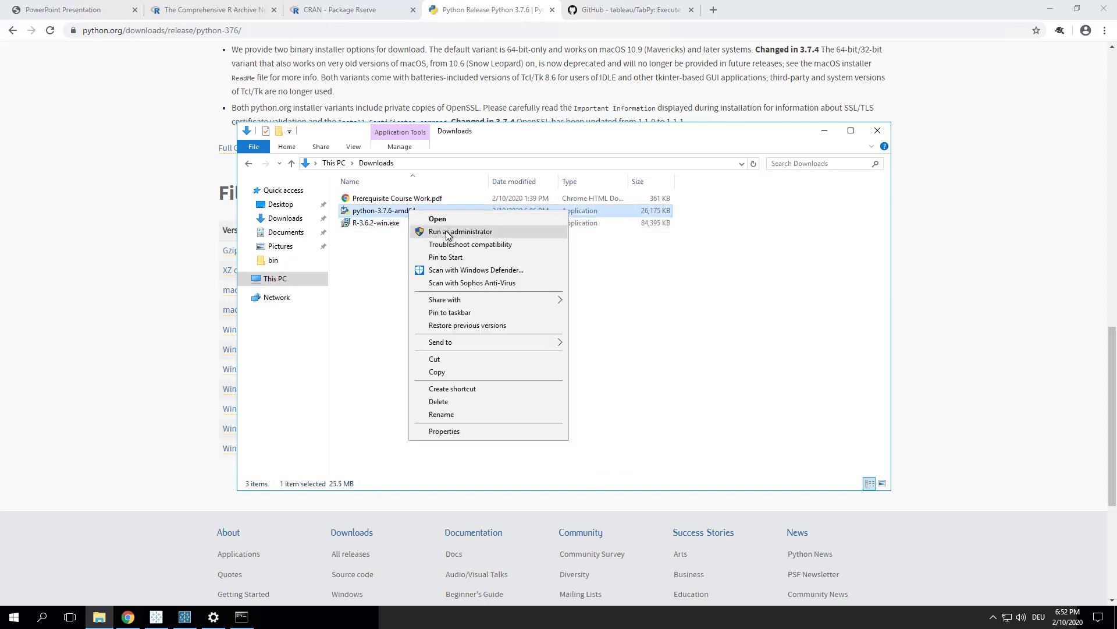
pyautogui.click(446, 232)
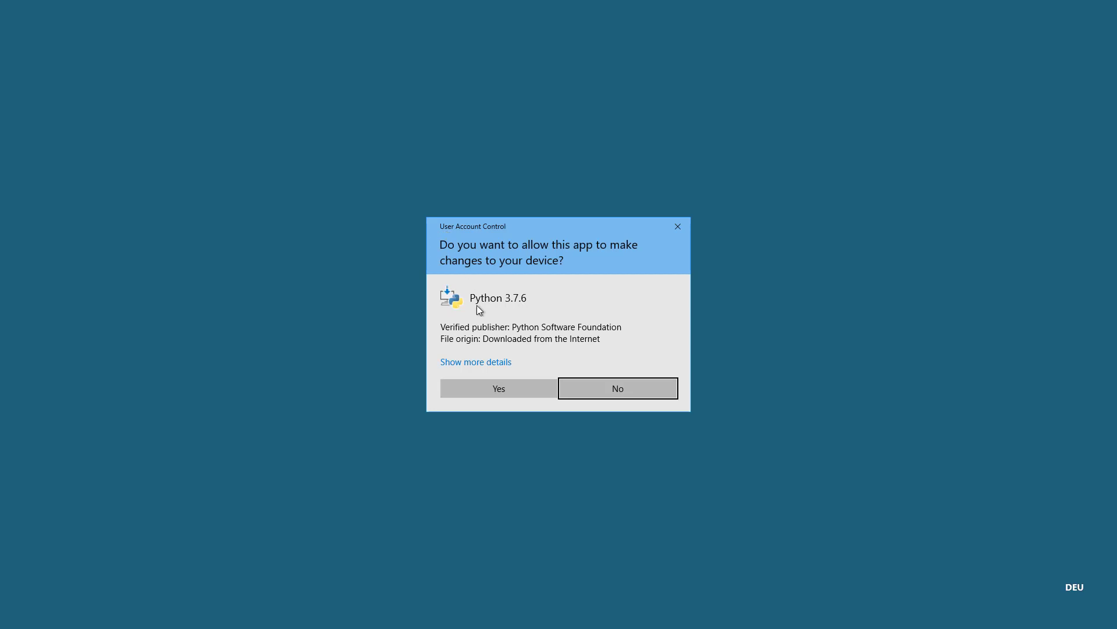
pyautogui.click(498, 381)
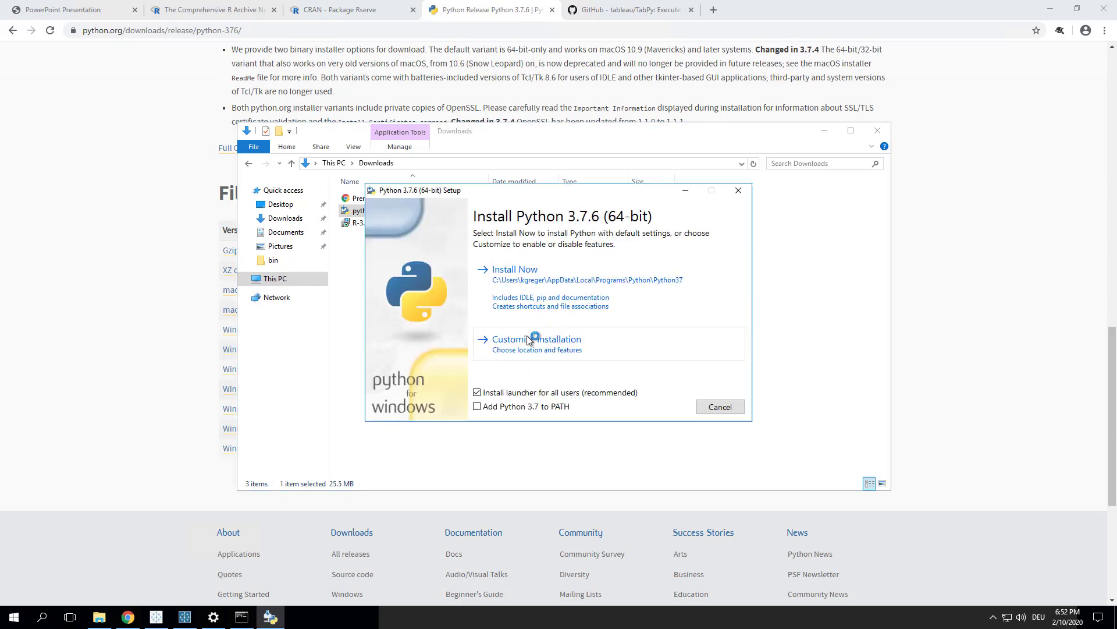
pyautogui.click(535, 279)
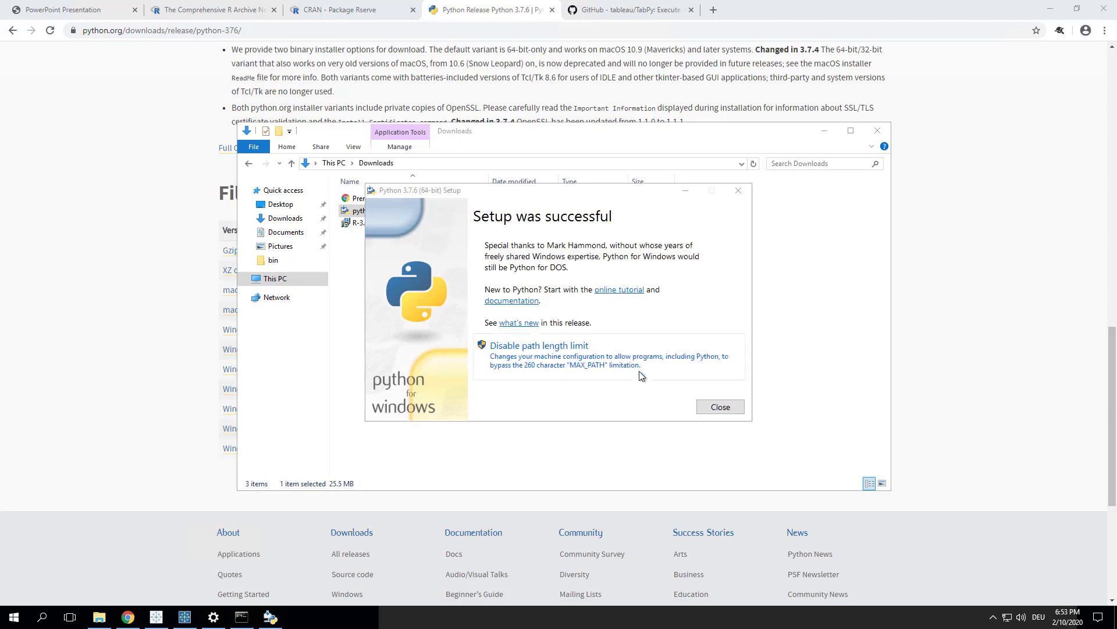
pyautogui.click(720, 407)
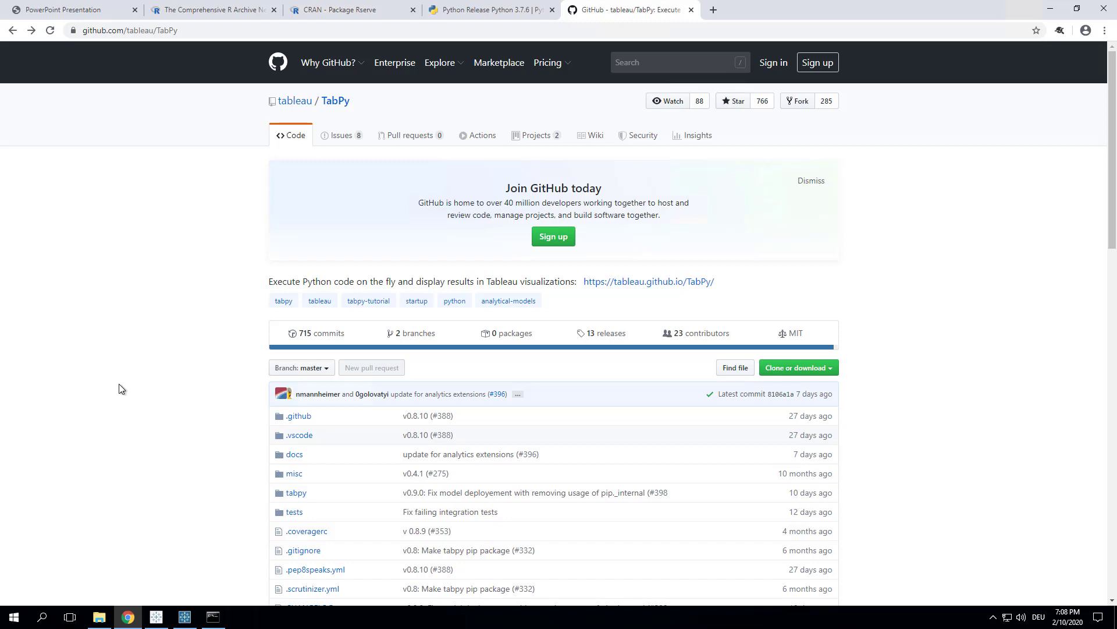
# - Search 'env' to reach System Properties, then Environment Variables, and edit the system Path variable
pyautogui.press('super')
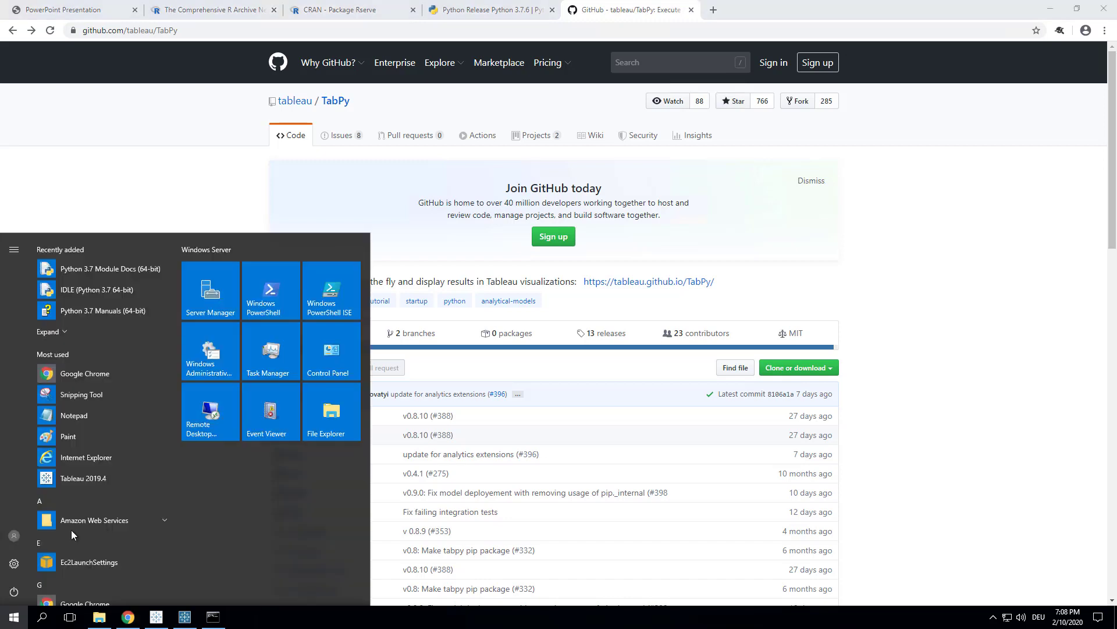
pyautogui.write('env')
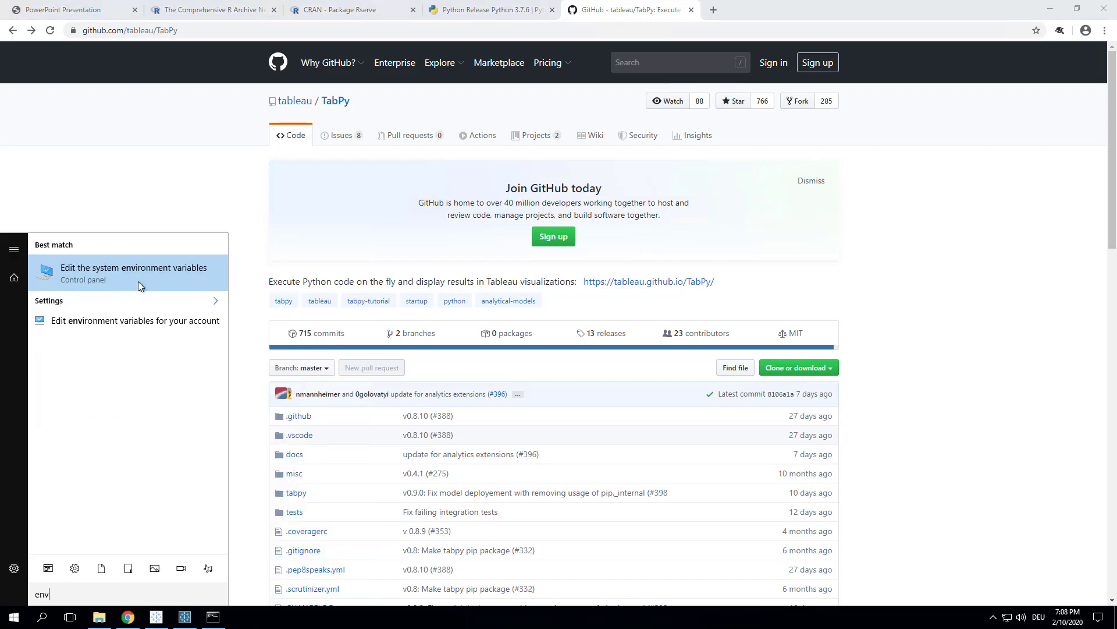
pyautogui.click(131, 273)
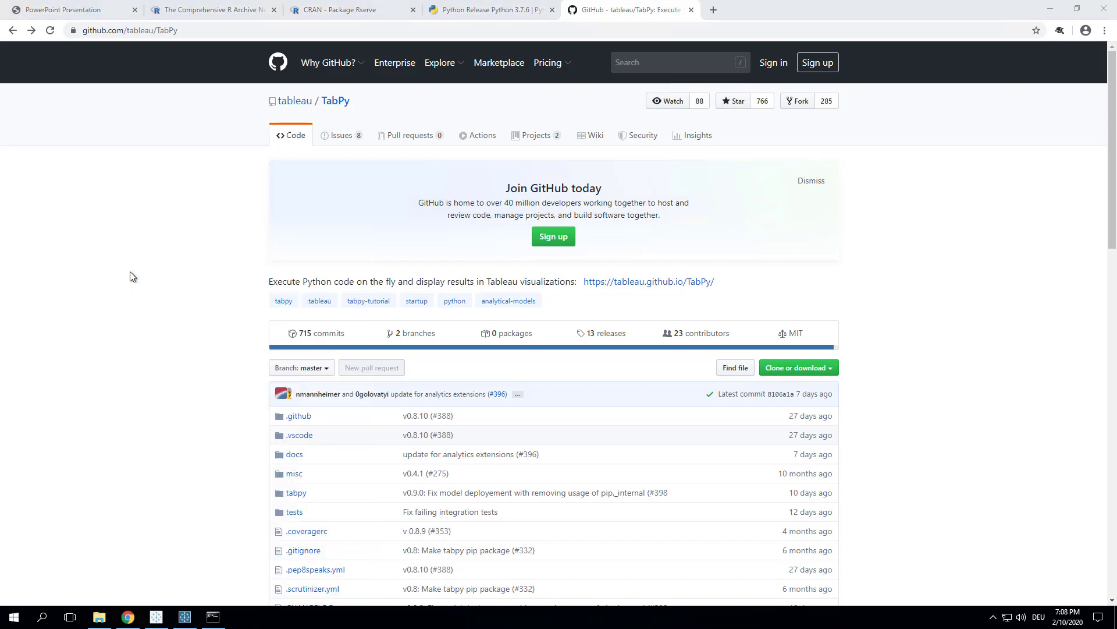
pyautogui.hotkey('alt', 'Tab')
pyautogui.press('Tab')
pyautogui.press('Tab')
pyautogui.press('Tab')
pyautogui.press('Tab')
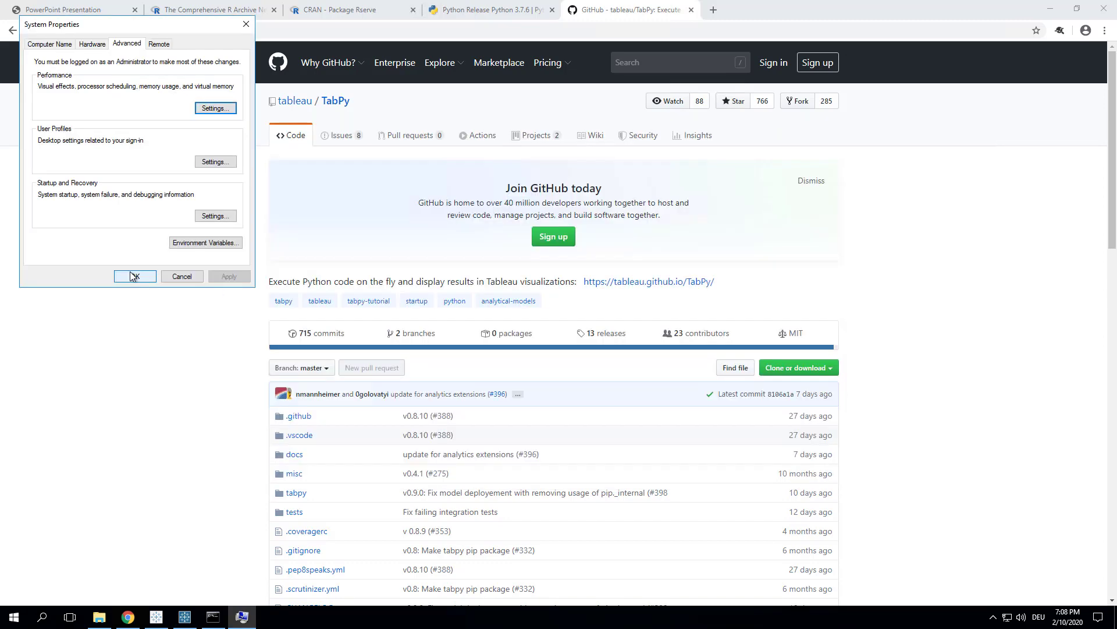
pyautogui.click(187, 244)
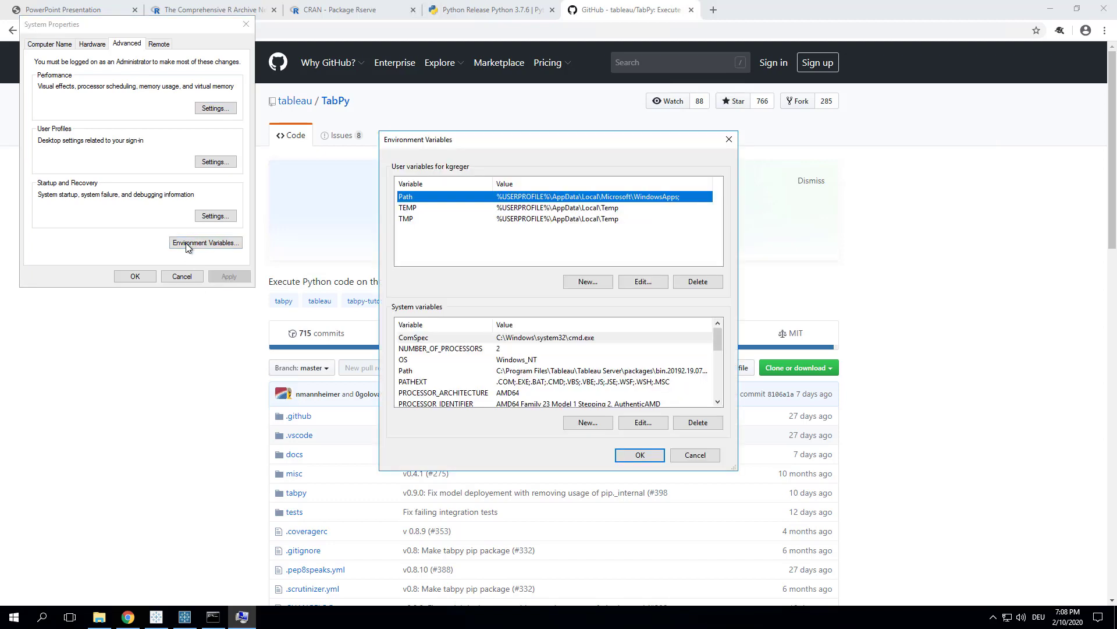
pyautogui.click(417, 307)
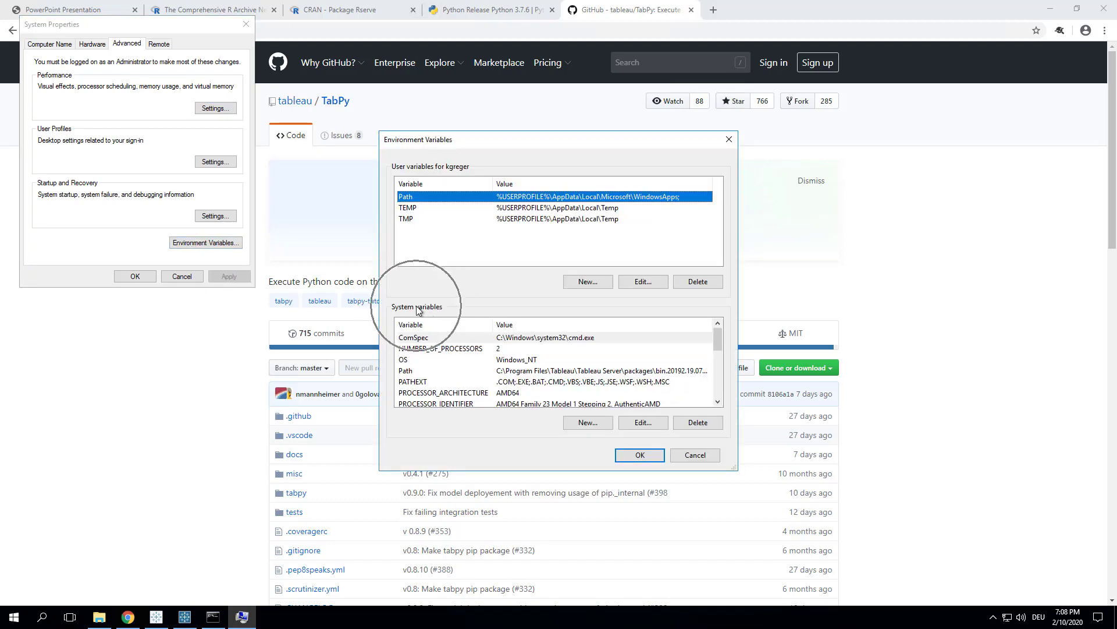
pyautogui.doubleClick(424, 371)
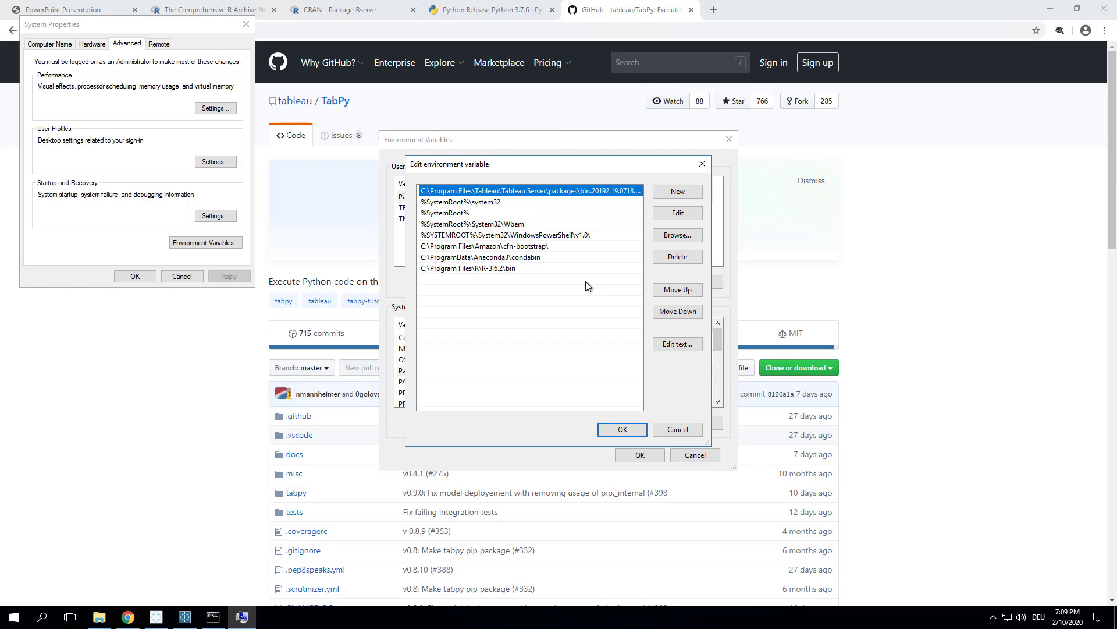
# - In a new File Explorer window, open Local Disk (C:) > Users > the current user's profile folder
pyautogui.click(99, 618)
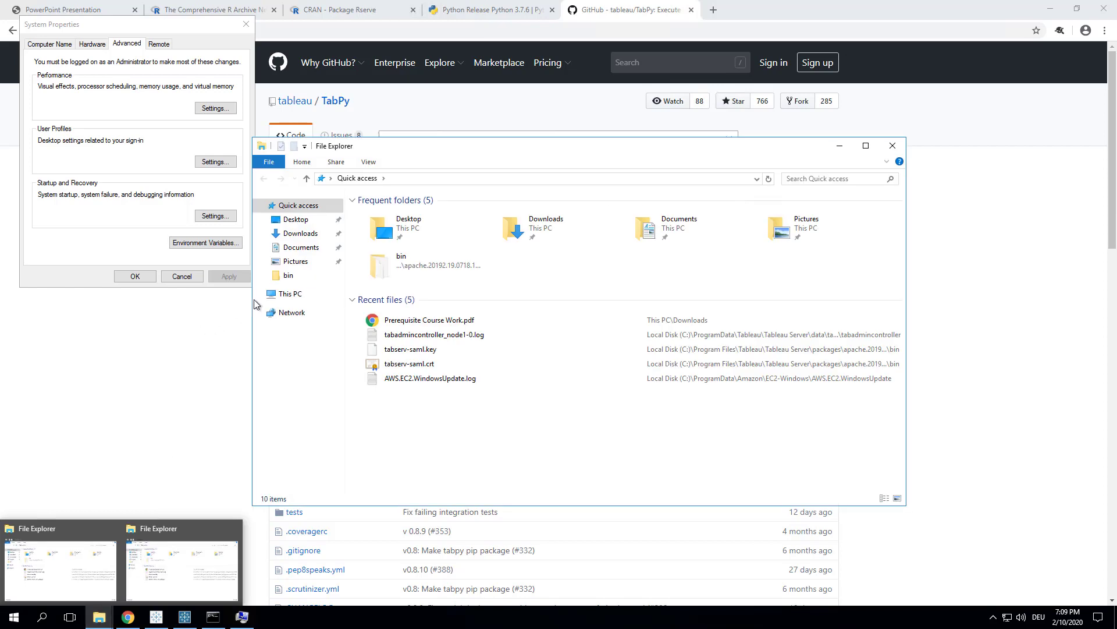
pyautogui.click(290, 296)
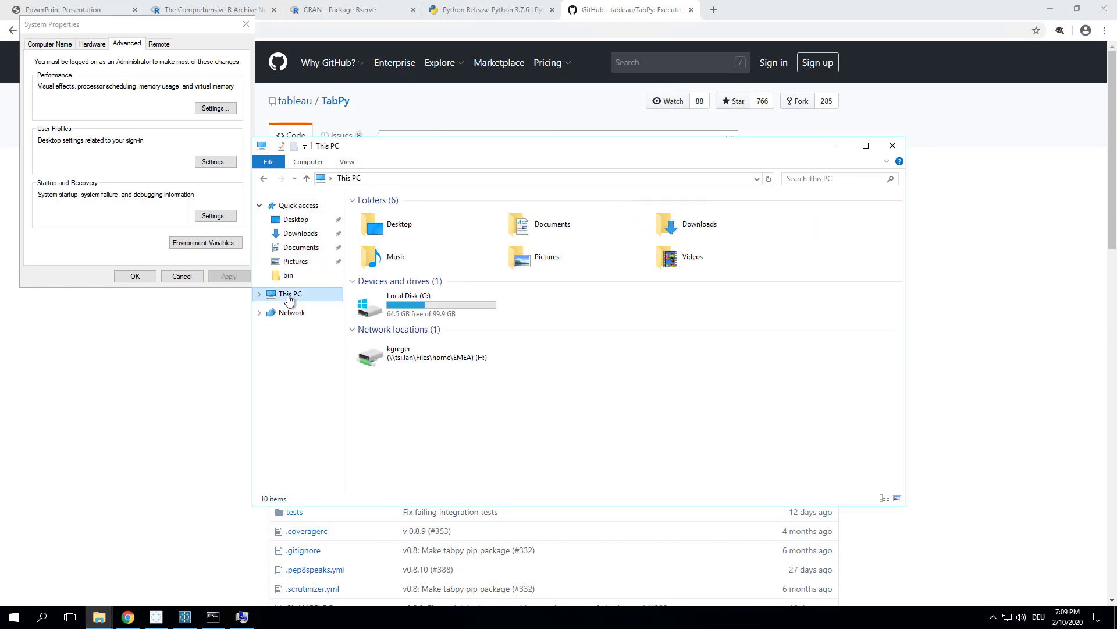
pyautogui.click(441, 305)
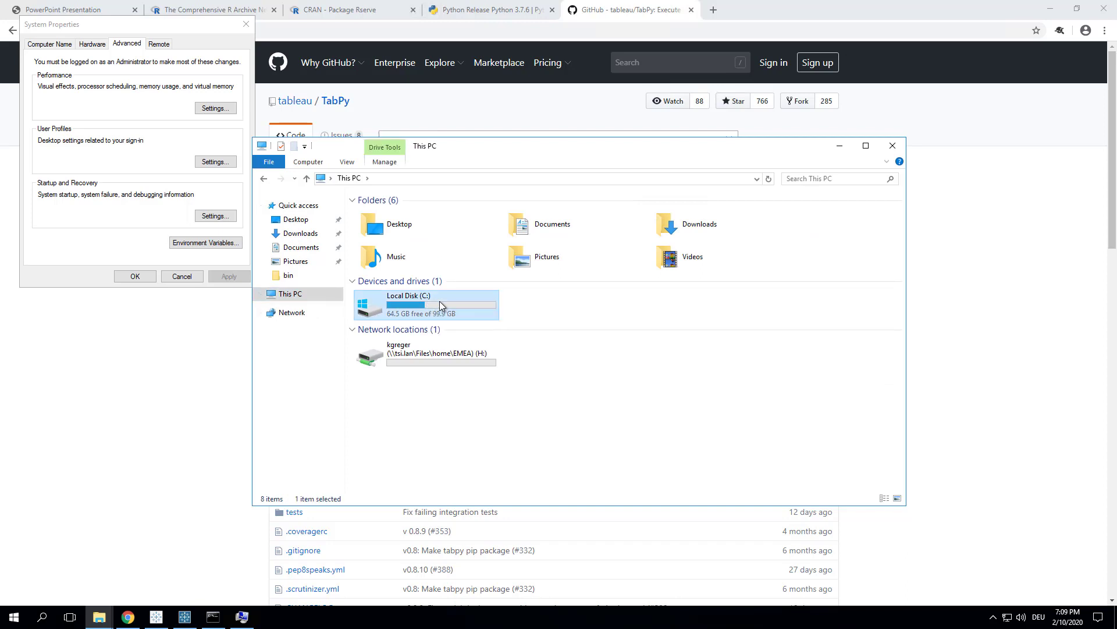
pyautogui.doubleClick(439, 301)
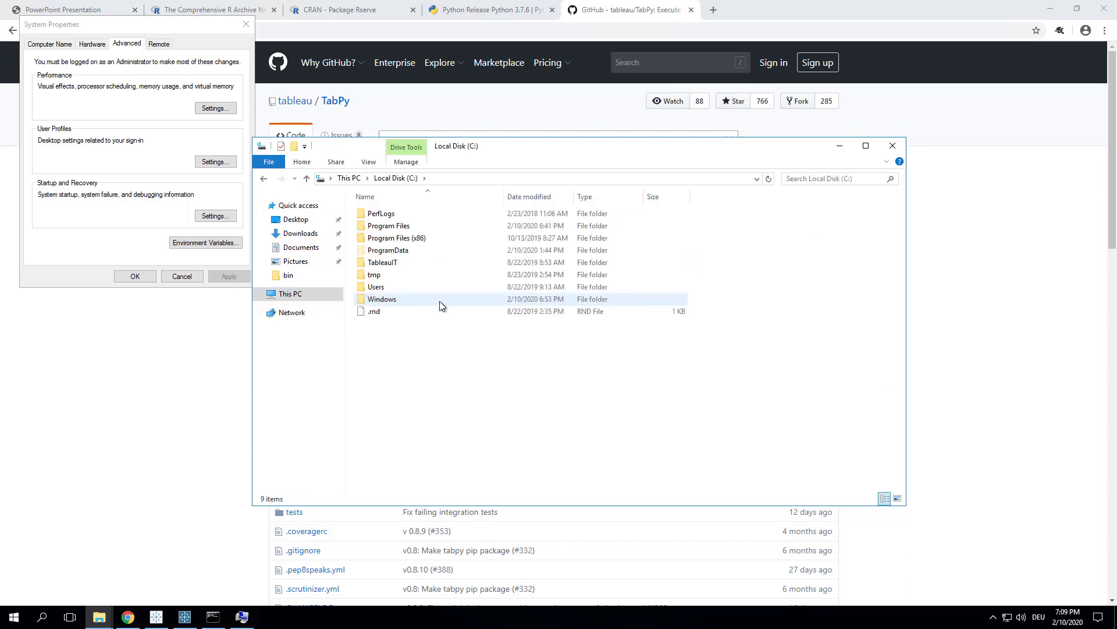
pyautogui.doubleClick(397, 287)
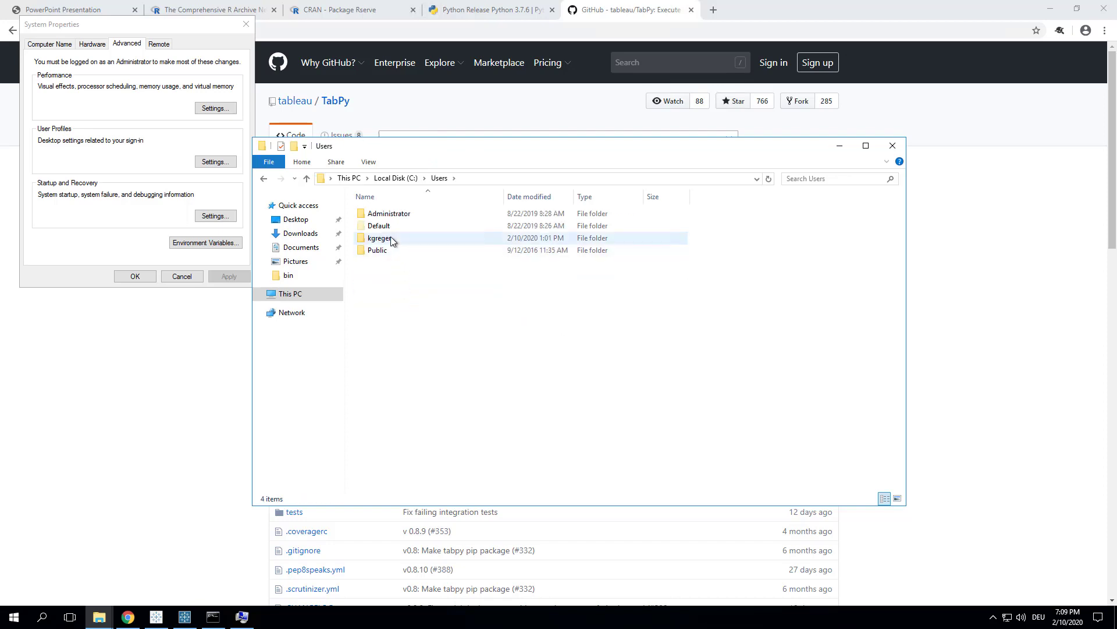
pyautogui.moveTo(391, 237)
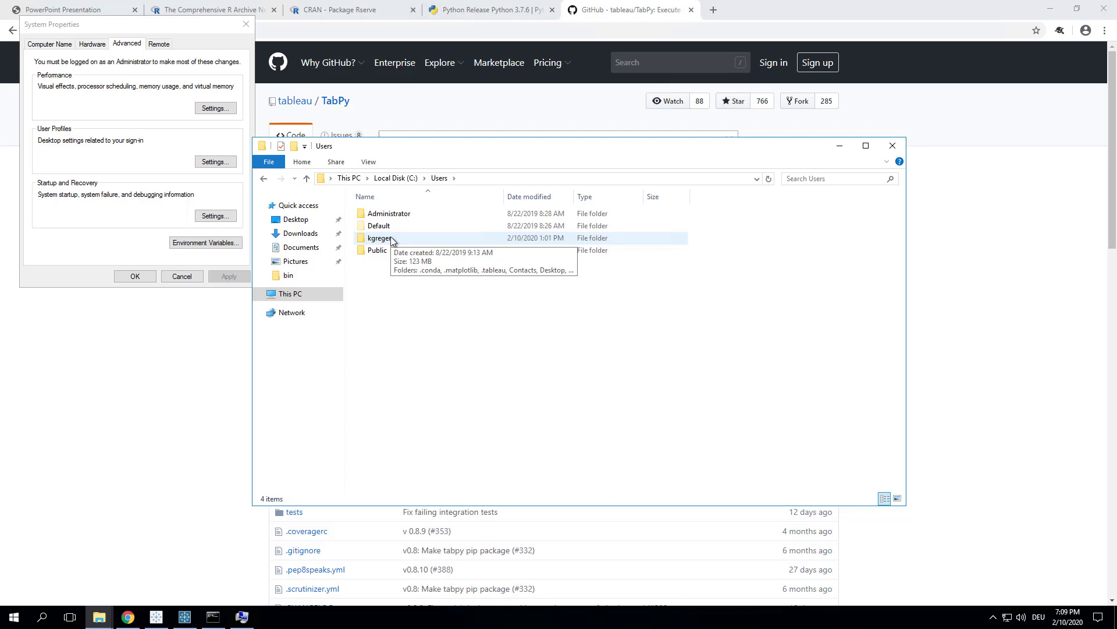
pyautogui.doubleClick(403, 241)
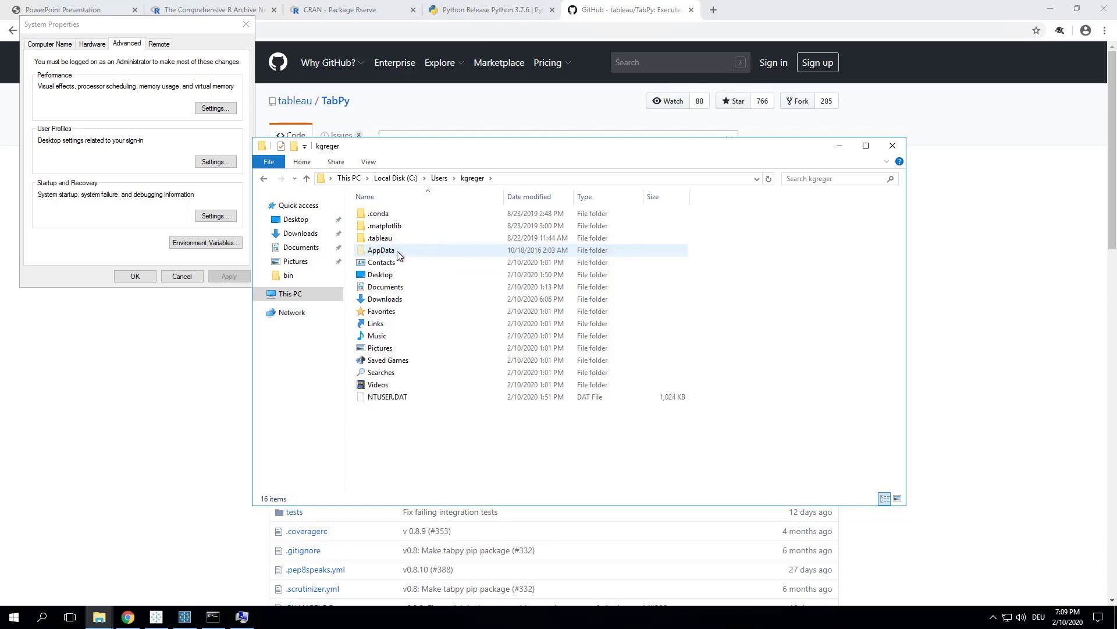
# - Reveal hidden AppData, open AppData\Local\Programs\Python\Python37, and select its full address-bar path
pyautogui.click(368, 163)
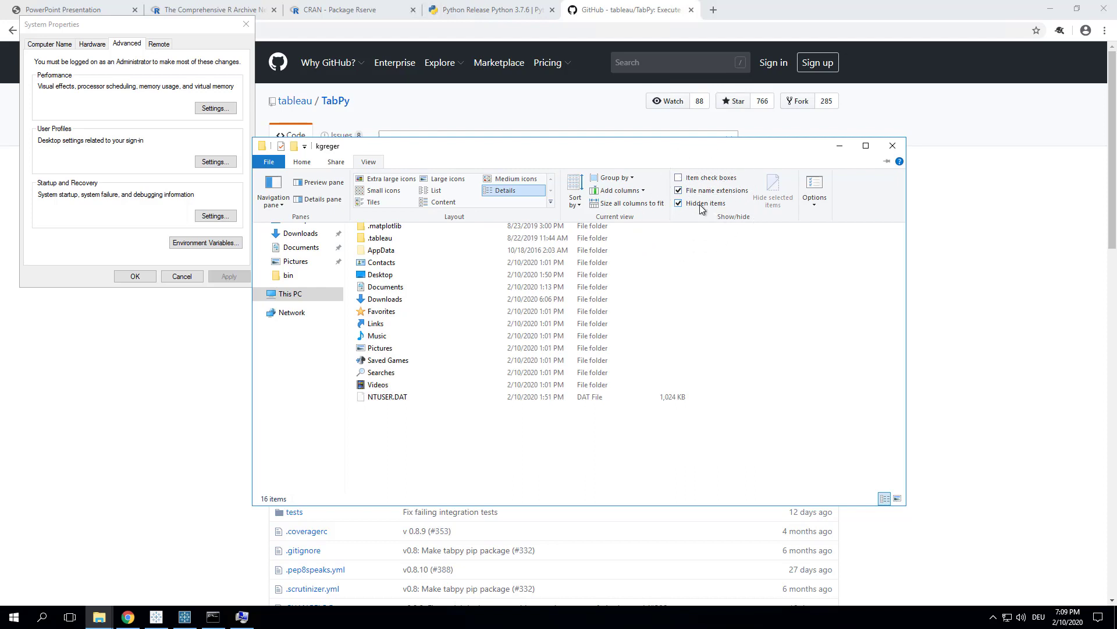
pyautogui.click(376, 251)
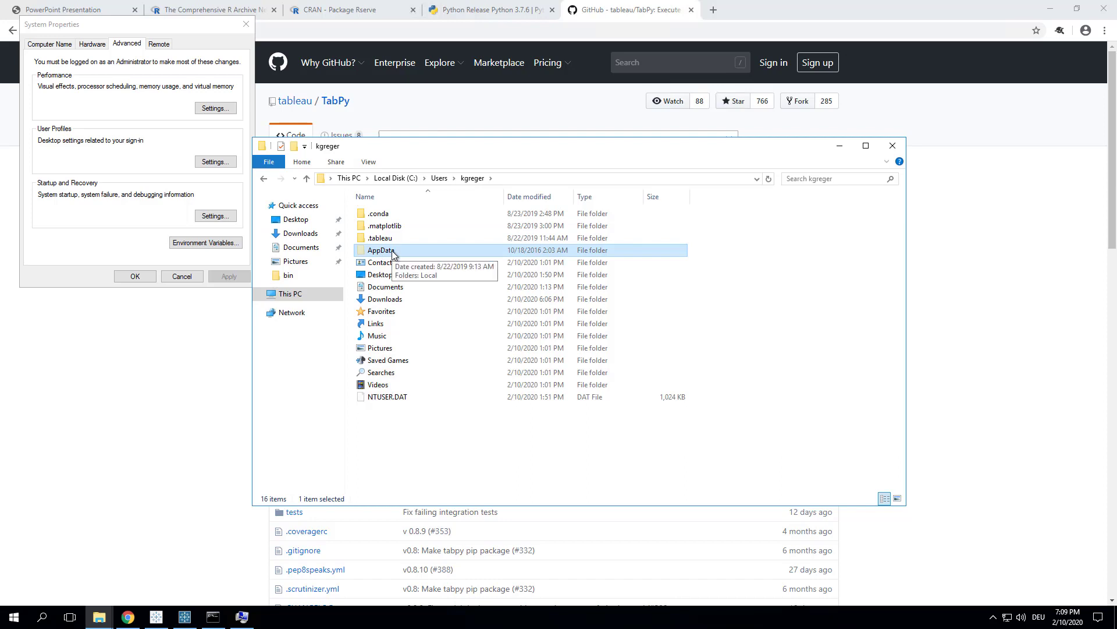
pyautogui.doubleClick(393, 254)
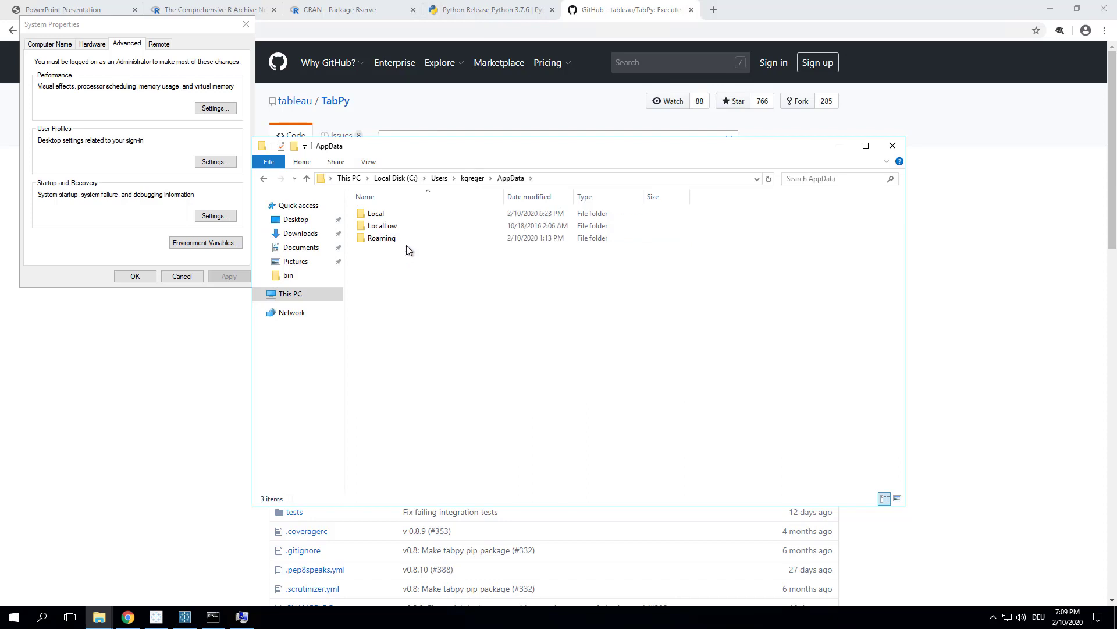
pyautogui.doubleClick(389, 217)
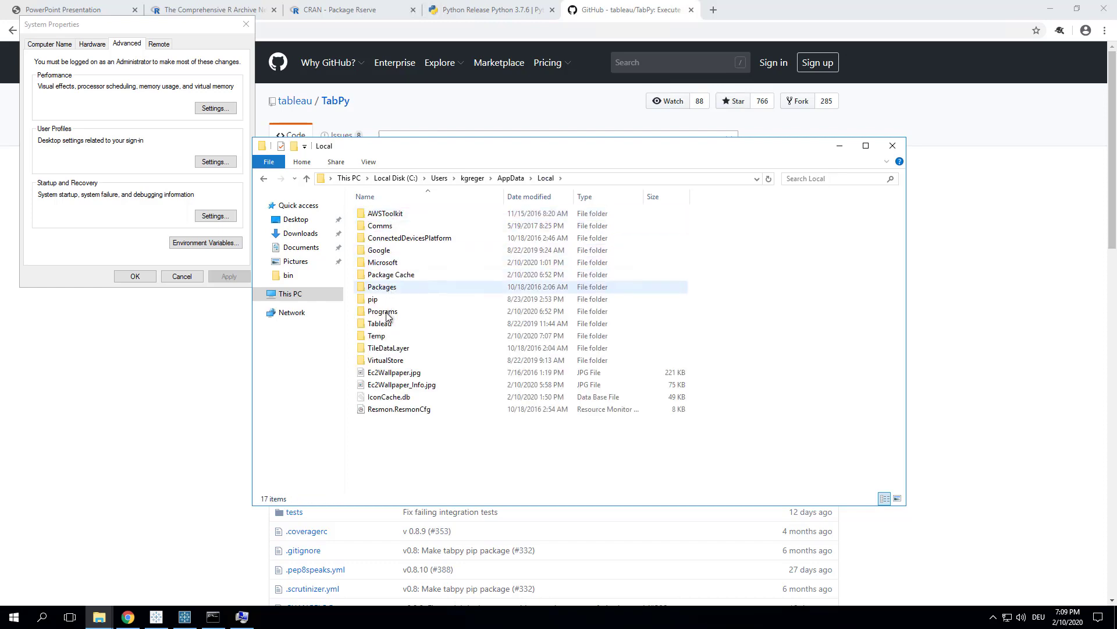
pyautogui.doubleClick(384, 311)
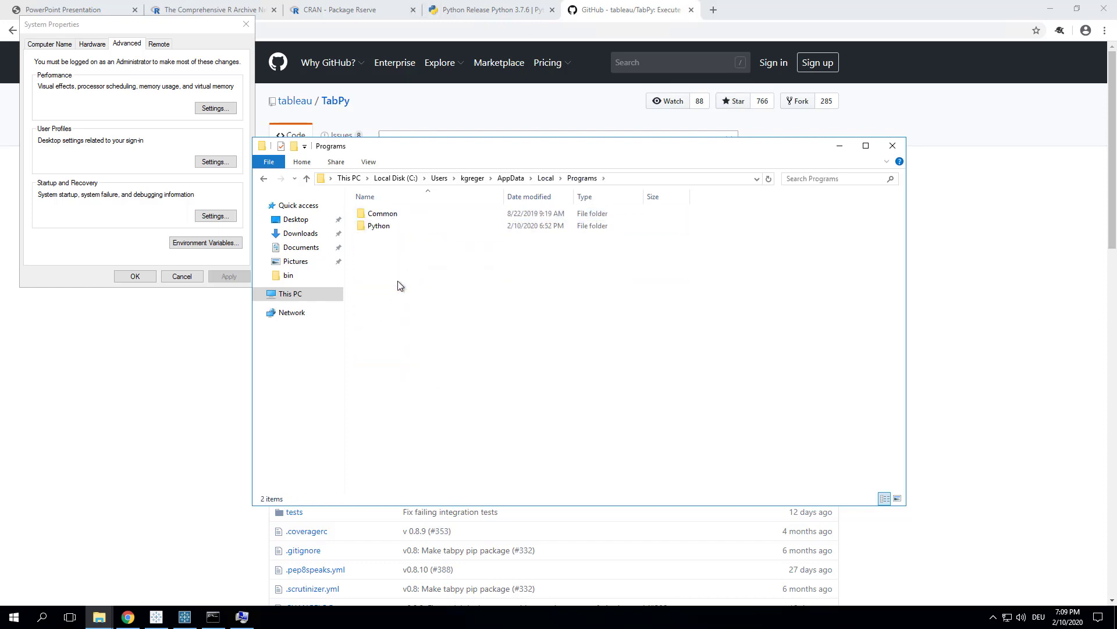
pyautogui.doubleClick(385, 229)
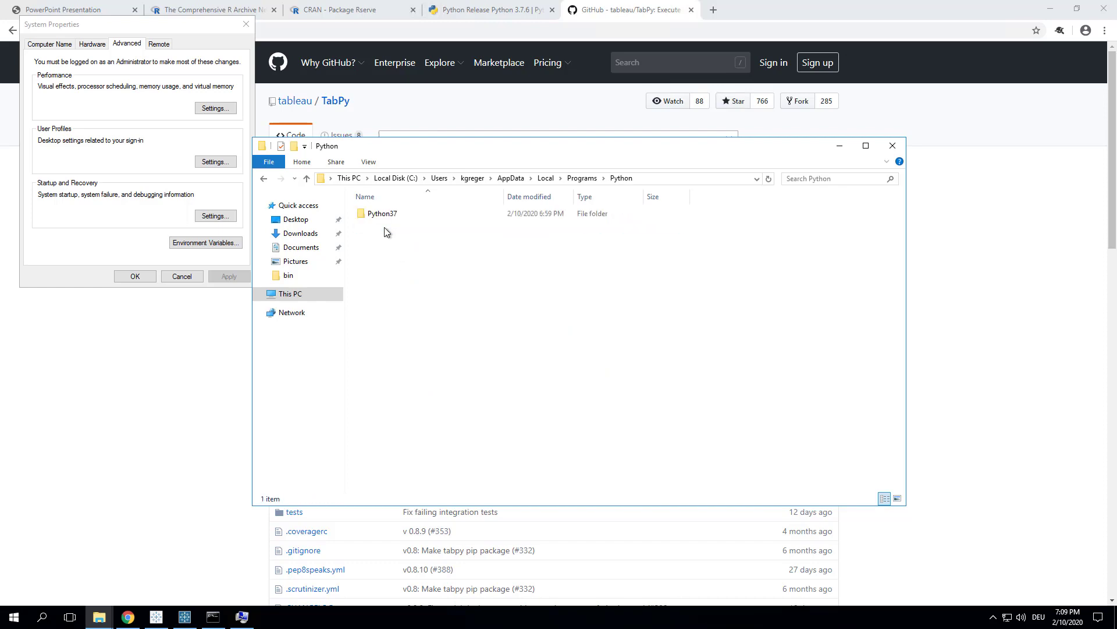
pyautogui.doubleClick(412, 214)
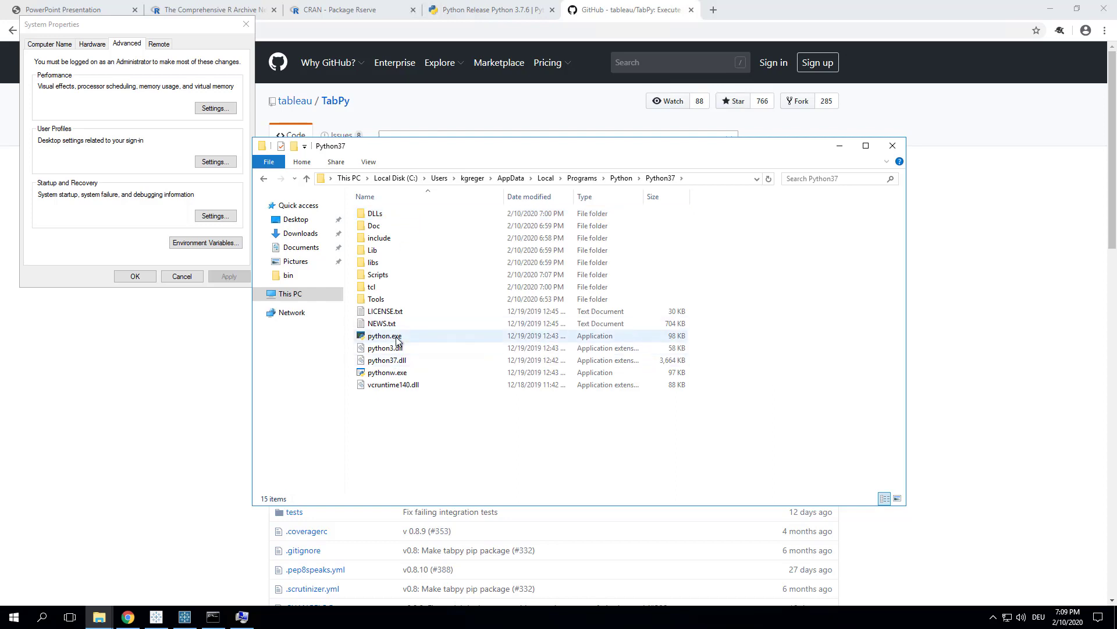
pyautogui.click(381, 278)
pyautogui.click(709, 180)
pyautogui.hotkey('ctrl', 'c')
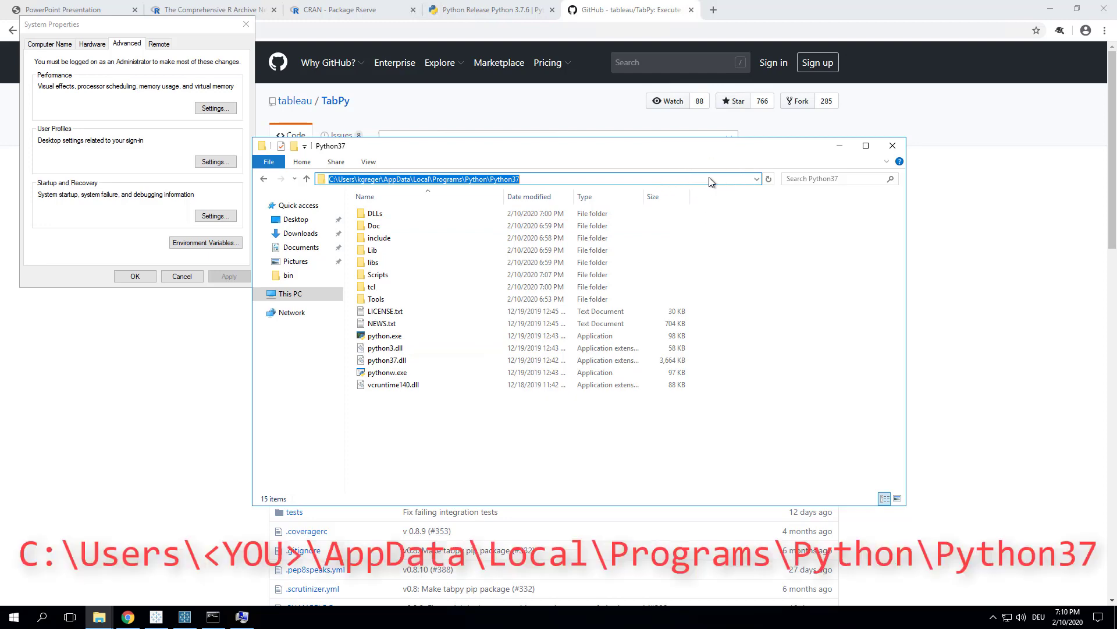
# - Add the Python37 folder and Python37\Scripts as new Path entries and confirm both dialogs with OK
pyautogui.hotkey('alt', 'Tab')
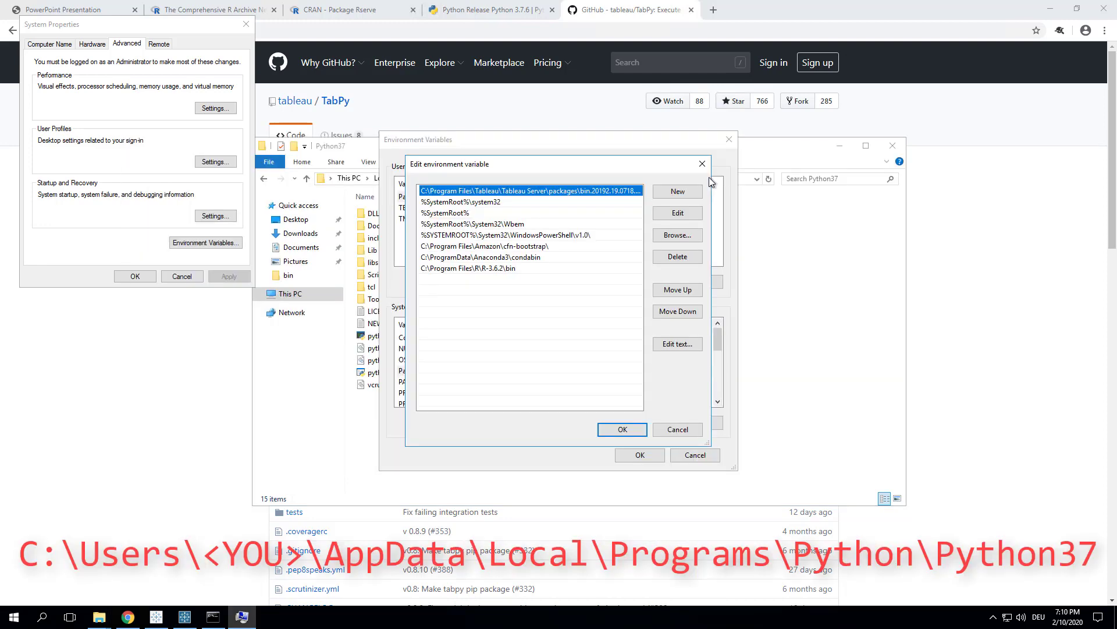
pyautogui.press('F2')
pyautogui.click(687, 193)
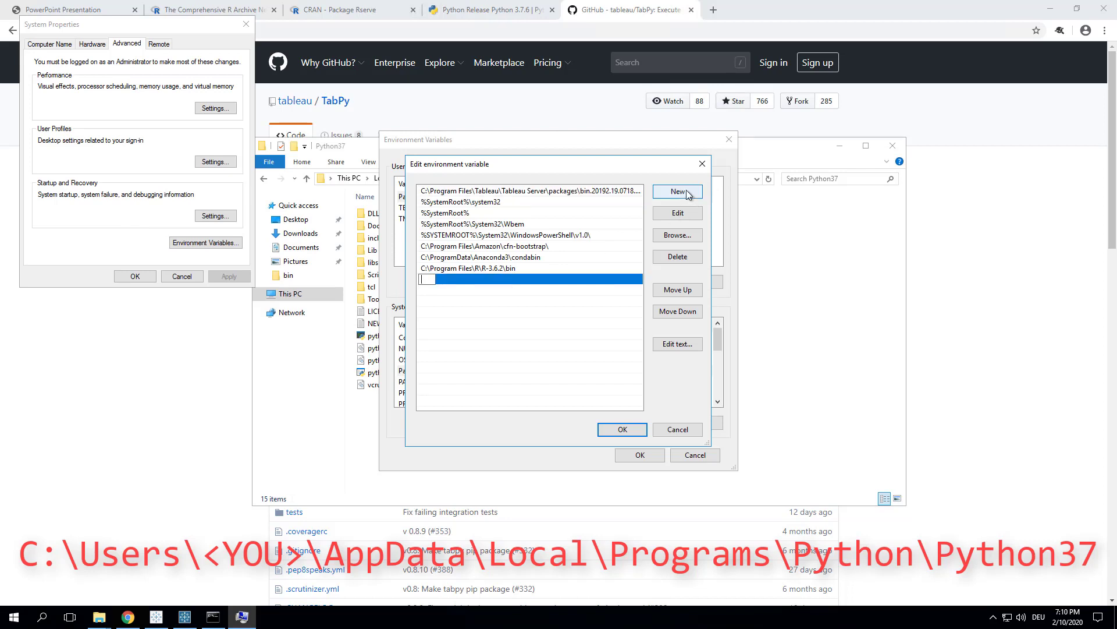
pyautogui.hotkey('ctrl', 'v')
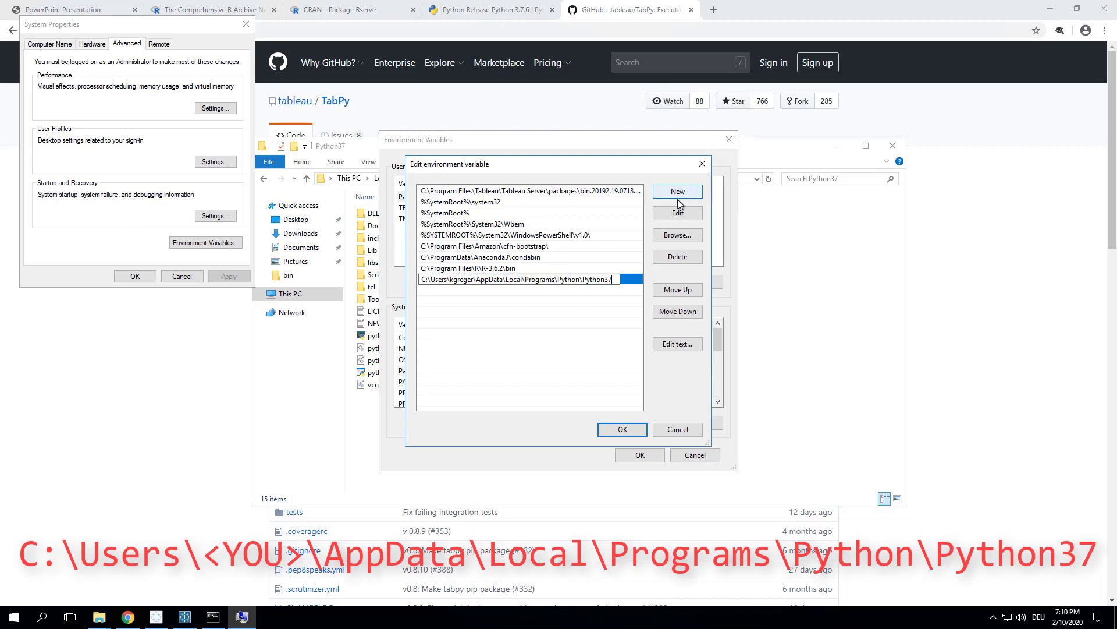
pyautogui.click(675, 193)
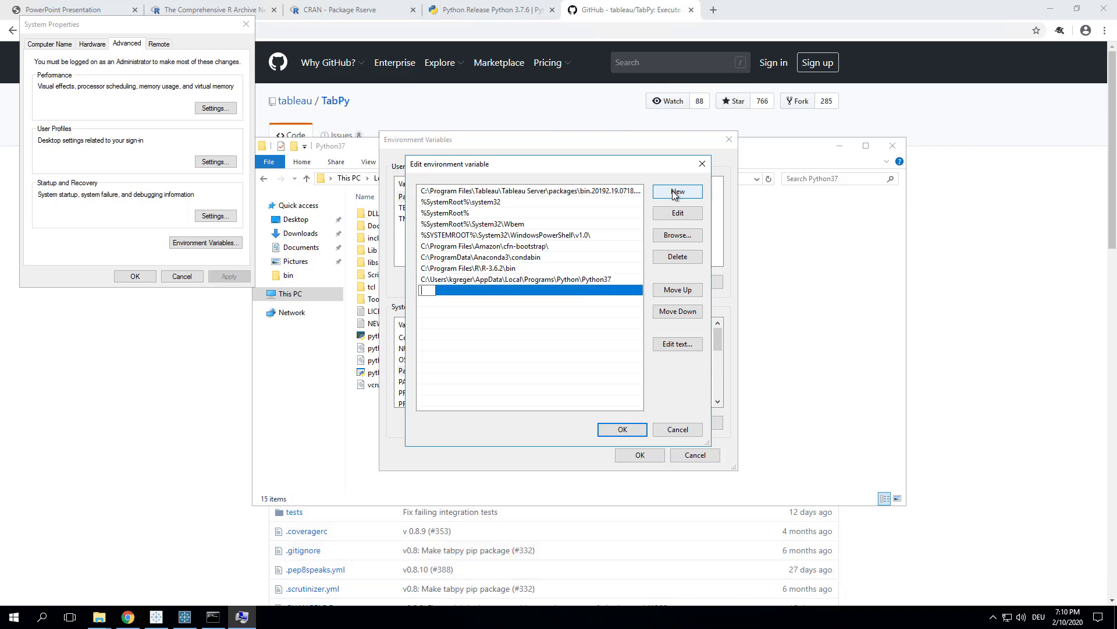
pyautogui.hotkey('ctrl', 'v')
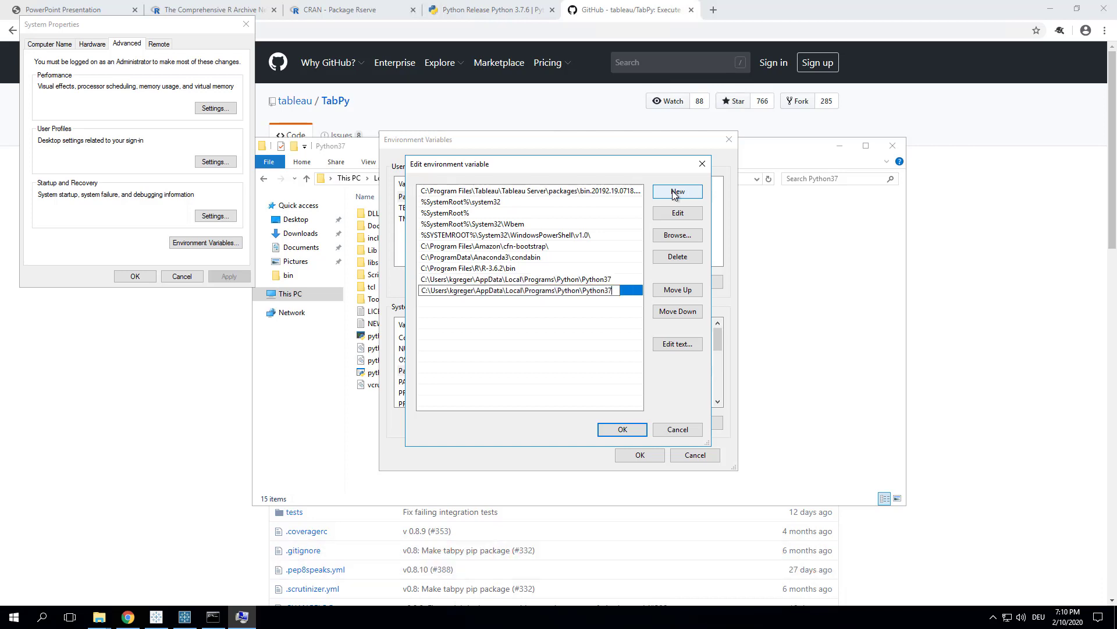
pyautogui.write('\\Scripts')
pyautogui.click(624, 296)
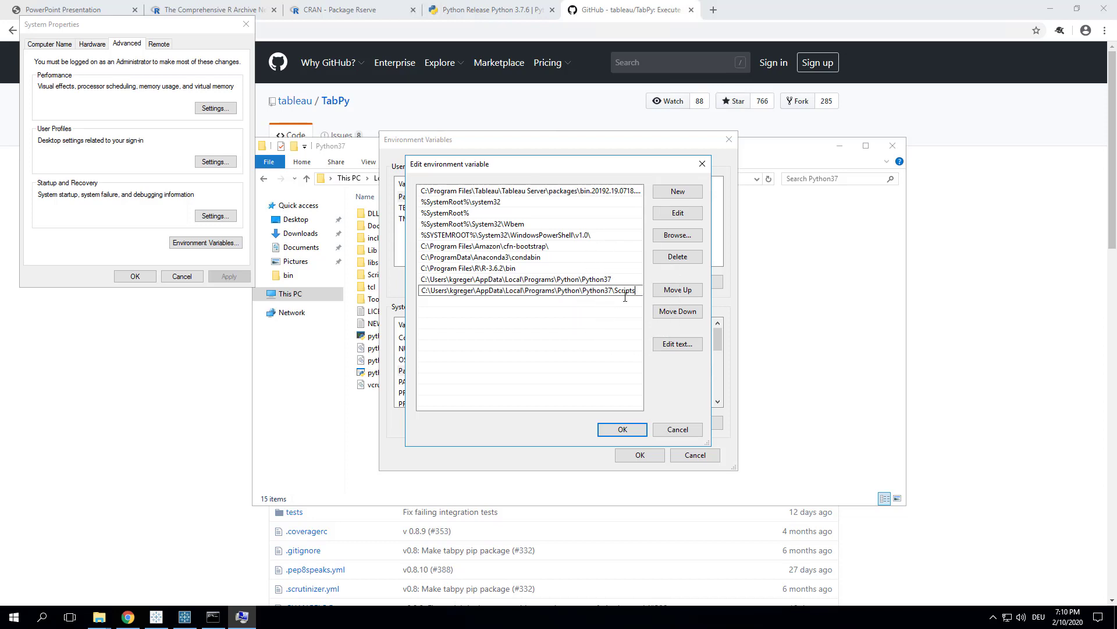
pyautogui.click(623, 429)
pyautogui.click(640, 454)
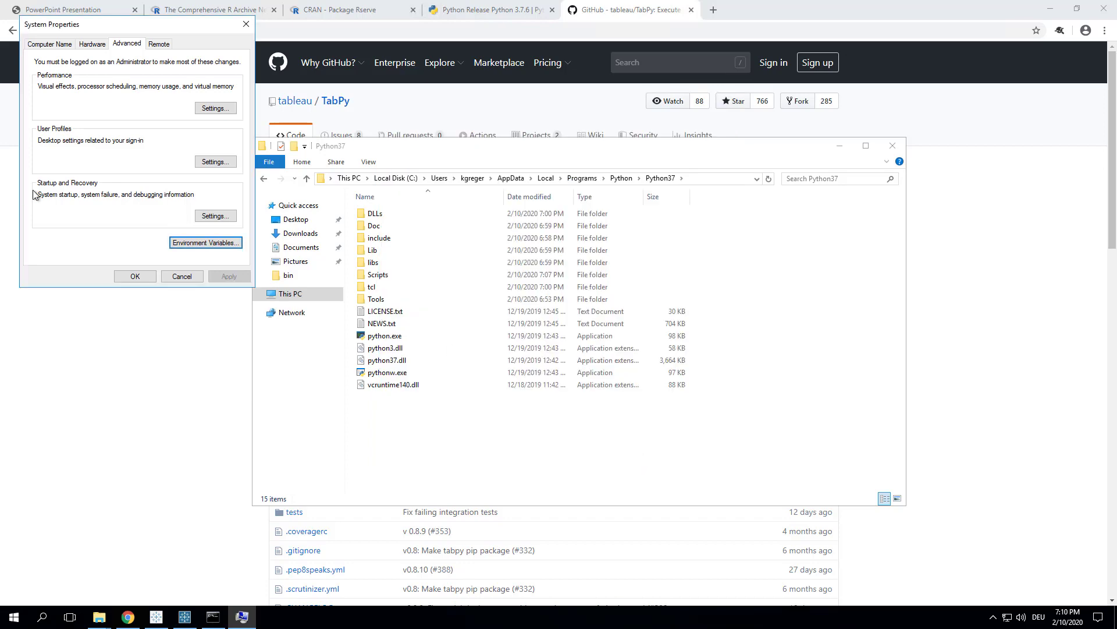
# - Close System Properties and launch Command Prompt as administrator via the 'cmd' search
pyautogui.click(135, 277)
pyautogui.click(147, 358)
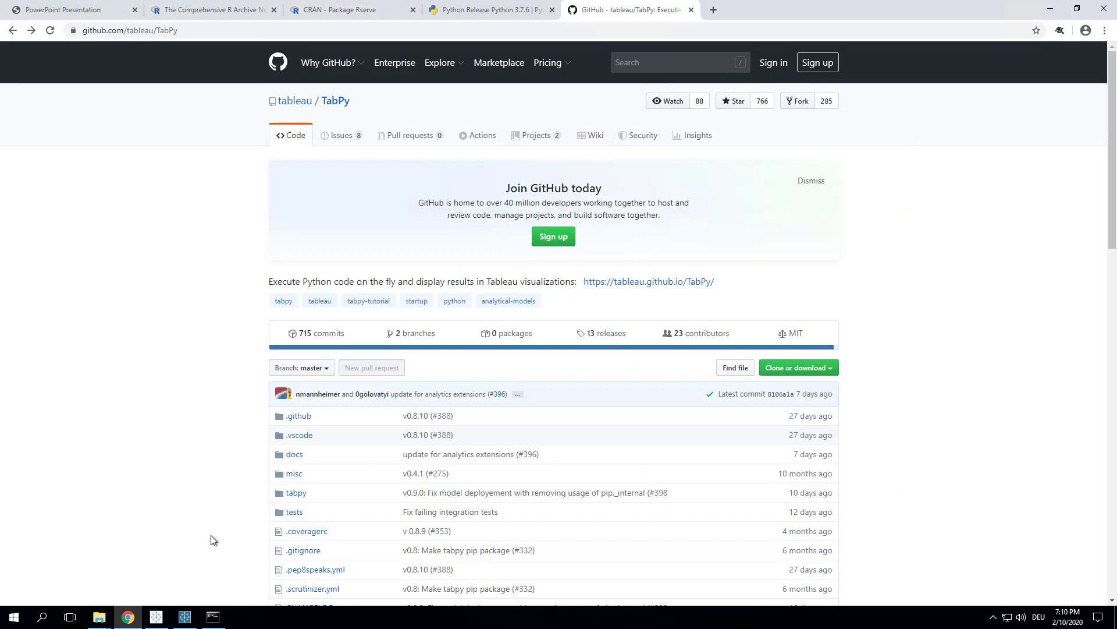
pyautogui.press('super')
pyautogui.write('cmd')
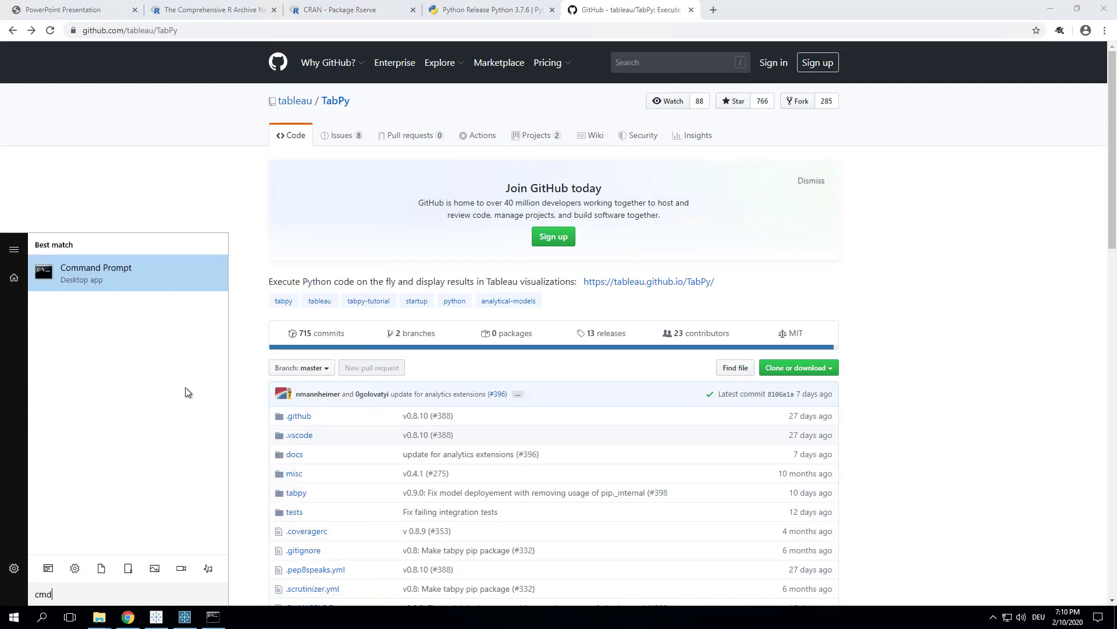
pyautogui.rightClick(149, 276)
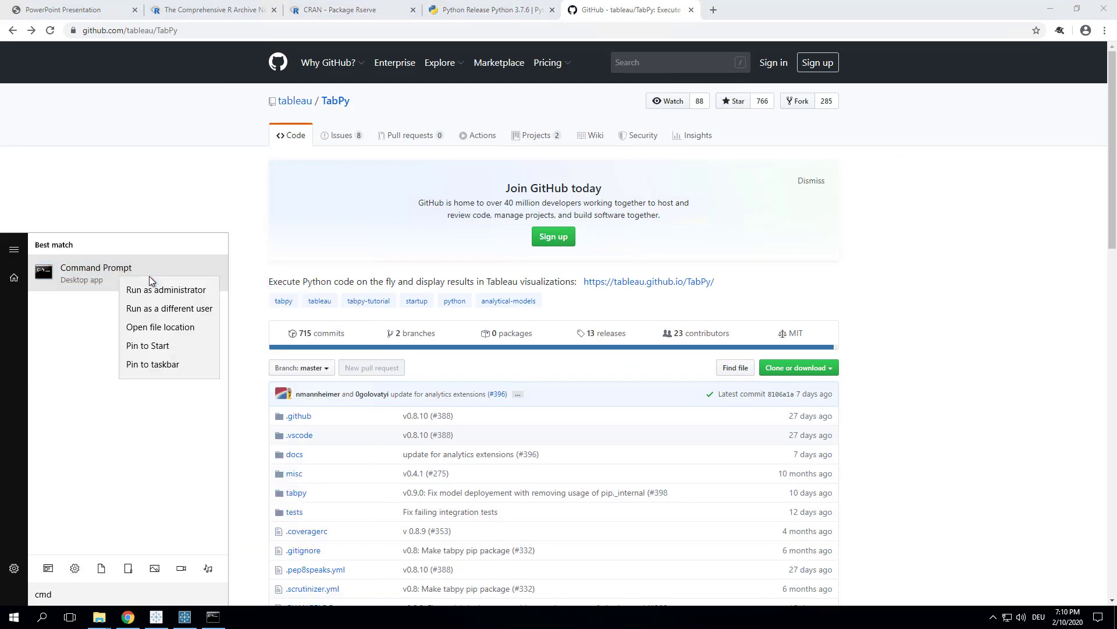
pyautogui.click(162, 293)
pyautogui.click(468, 384)
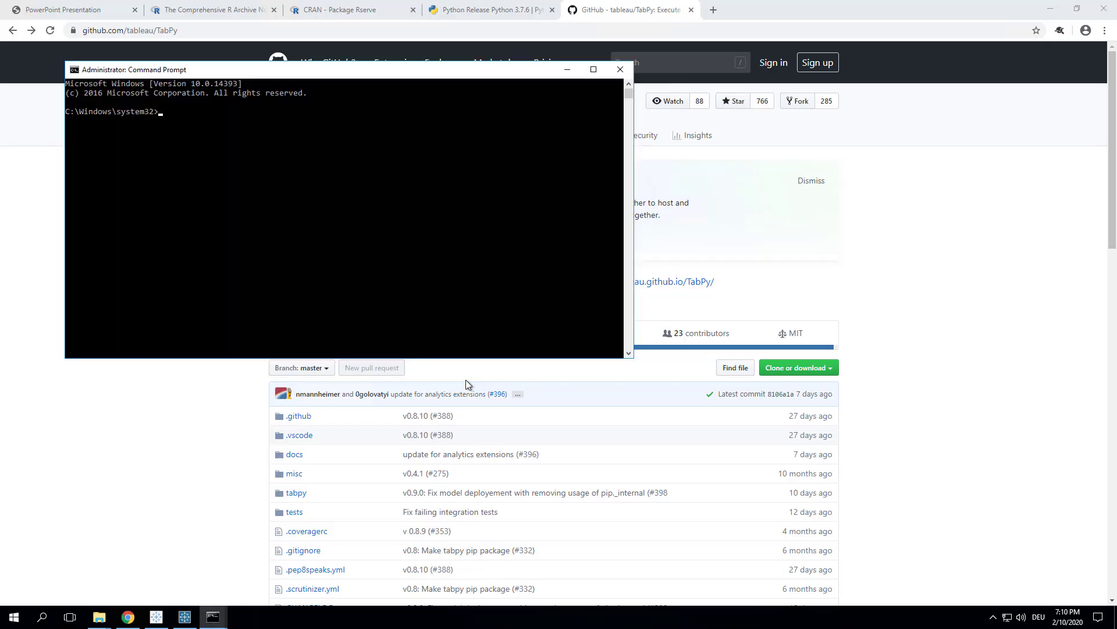
# - Run python to confirm Python 3.7.6 starts, then enter exit() to leave it
pyautogui.write('python')
pyautogui.press('Return')
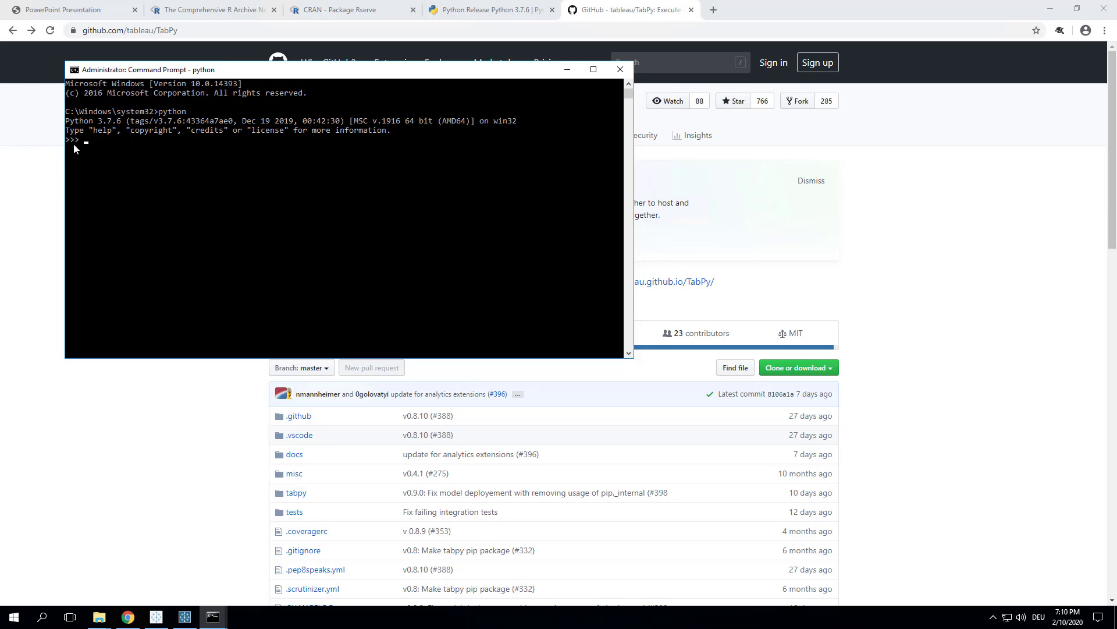
pyautogui.click(106, 124)
pyautogui.write('exit()')
# - Exit the Python interpreter and run pip to list its commands and general options
pyautogui.press('Return')
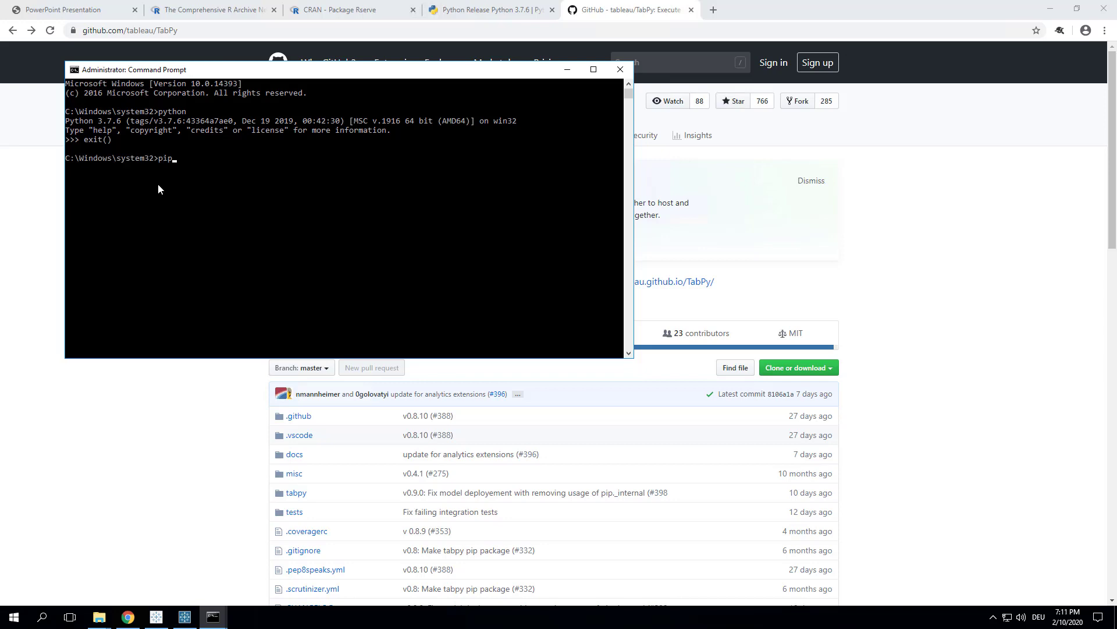
pyautogui.press('Return')
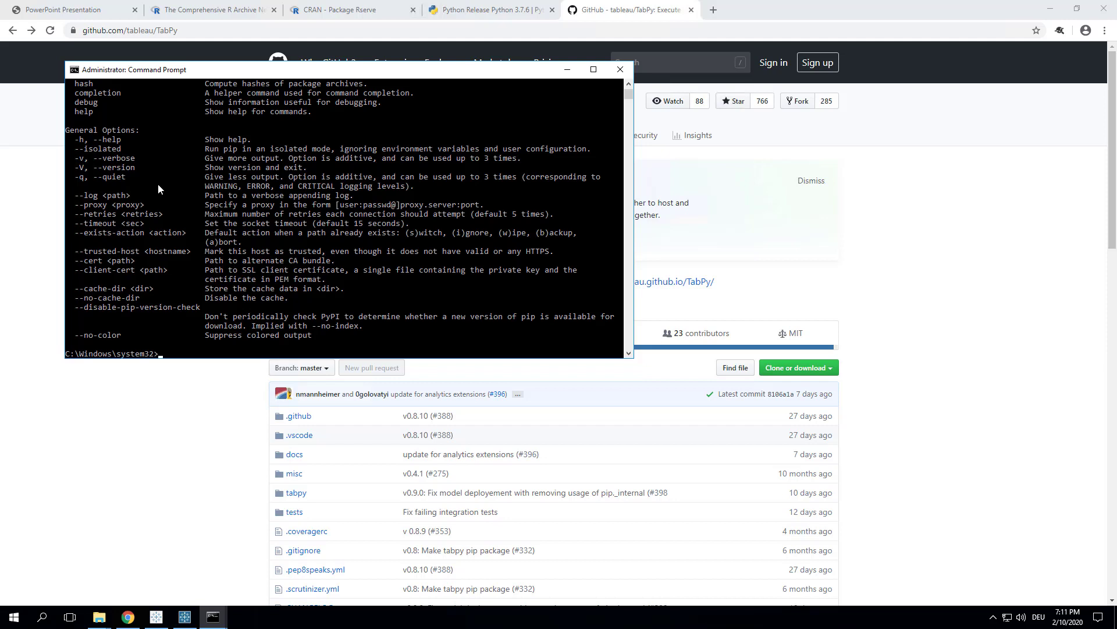
# - Run python -m pip install --upgrade pip, taking pip from 19.2.3 to 20.0.2
pyautogui.write('pytho')
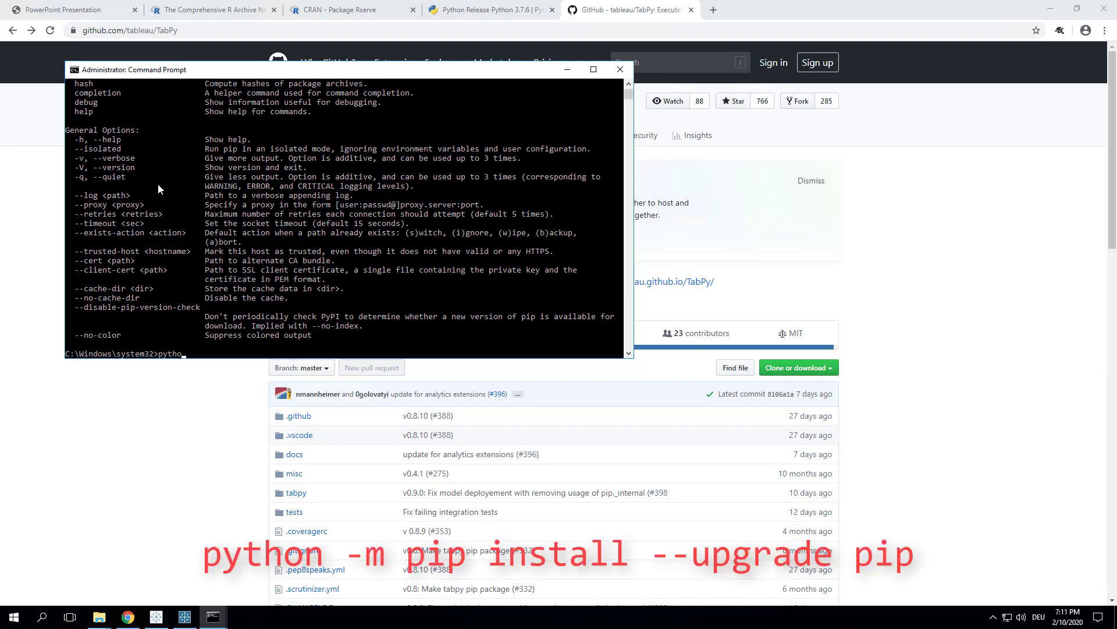
pyautogui.write('n -m pip install --upgrade pip')
pyautogui.press('Return')
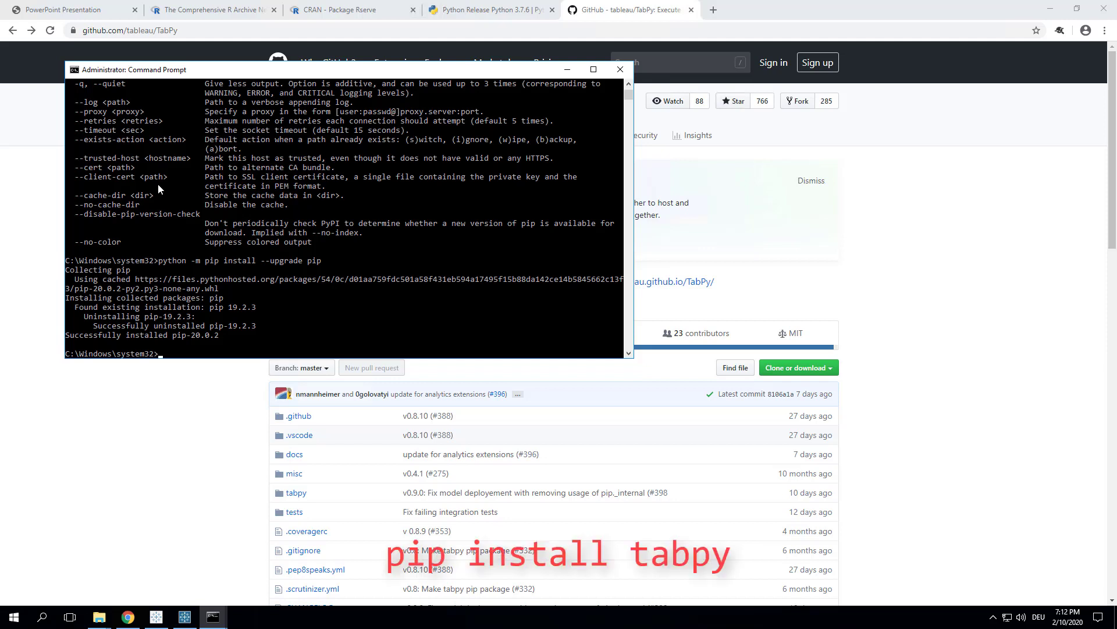
# - Run pip install tabpy, installing tabpy 0.9.0 with pandas, numpy, scikit-learn and other dependencies
pyautogui.write('pip install tabpy')
pyautogui.press('Return')
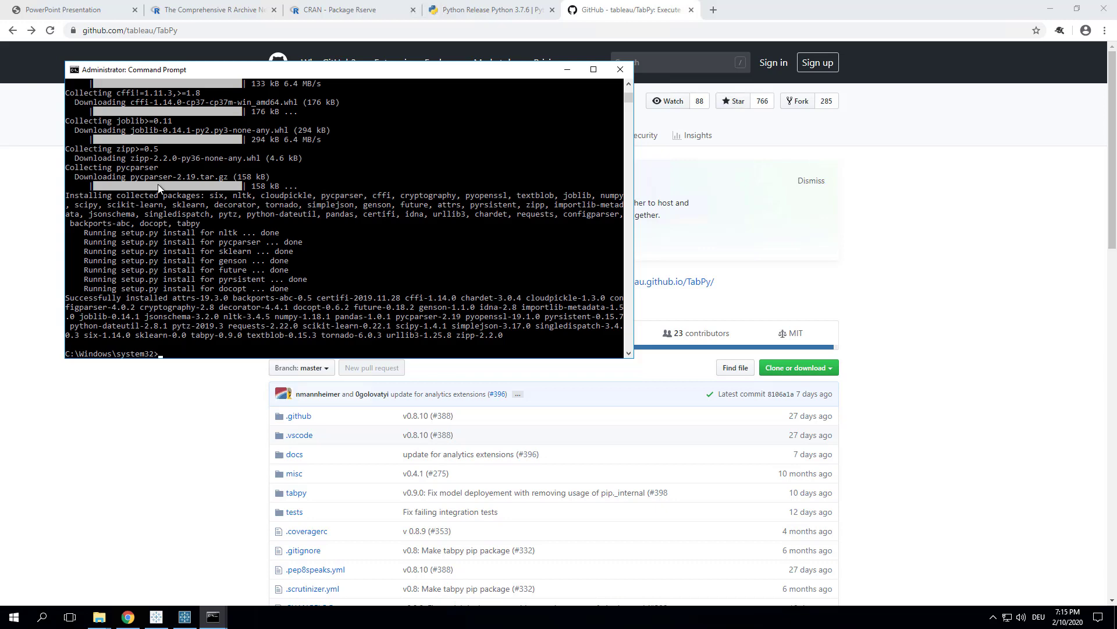
# - After checking the prerequisites slide, run pip install pandas sklearn slackclient simple_salesforce
pyautogui.click(50, 7)
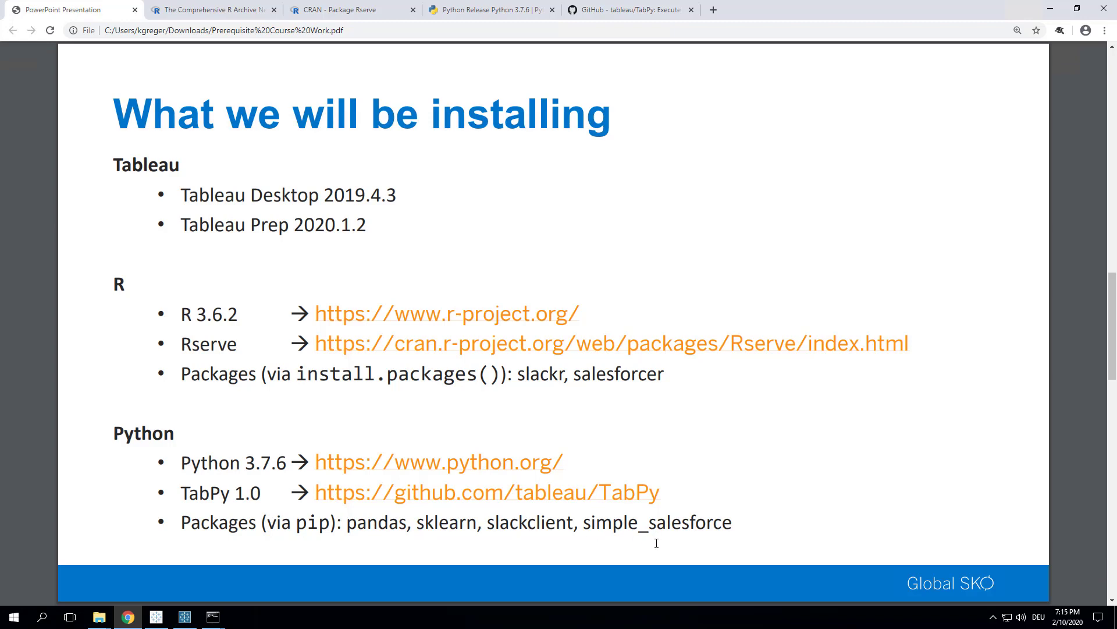
pyautogui.hotkey('alt', 'Tab')
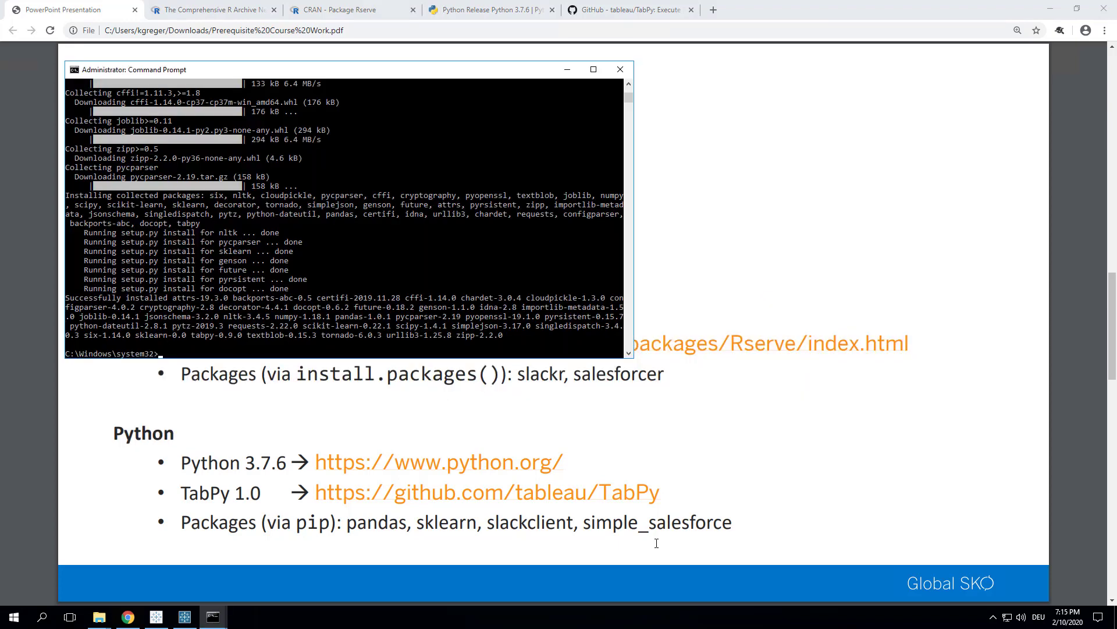
pyautogui.write('pip install')
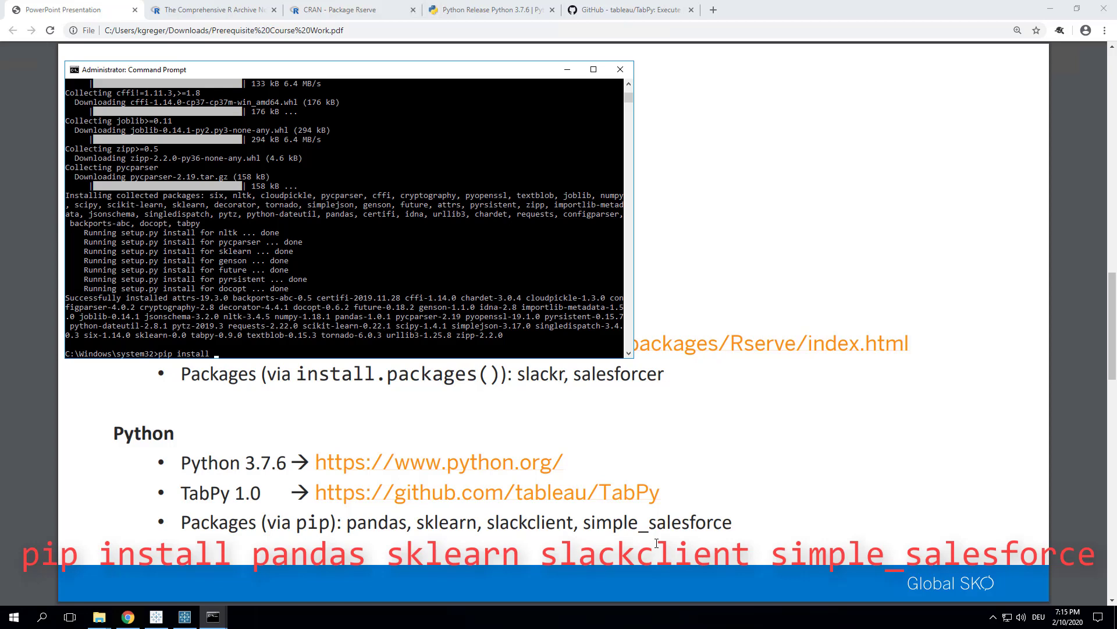
pyautogui.write(' pandas sklearn')
pyautogui.write('slackclient simple_salesforce')
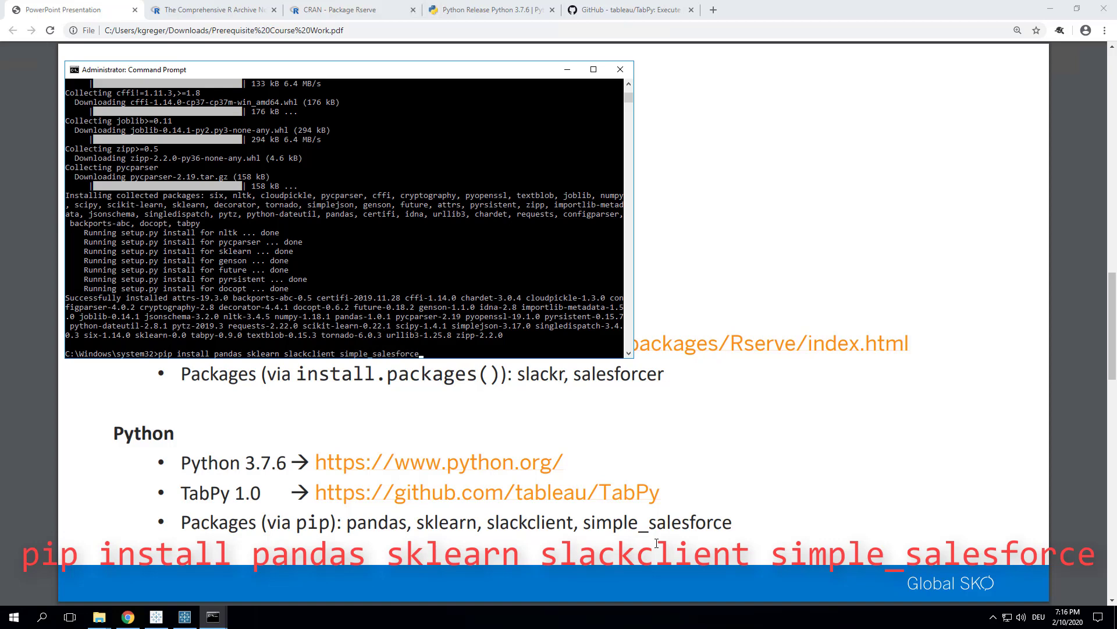
pyautogui.press('Return')
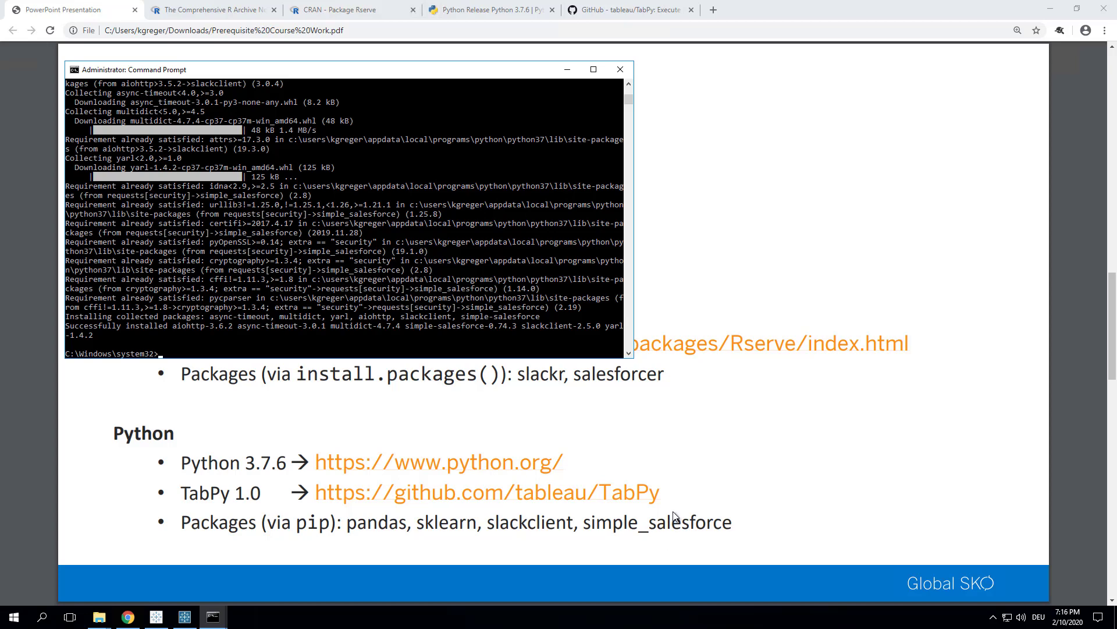
# - Launch the TabPy server with the tabpy command so it listens on port 9004
pyautogui.write('tab')
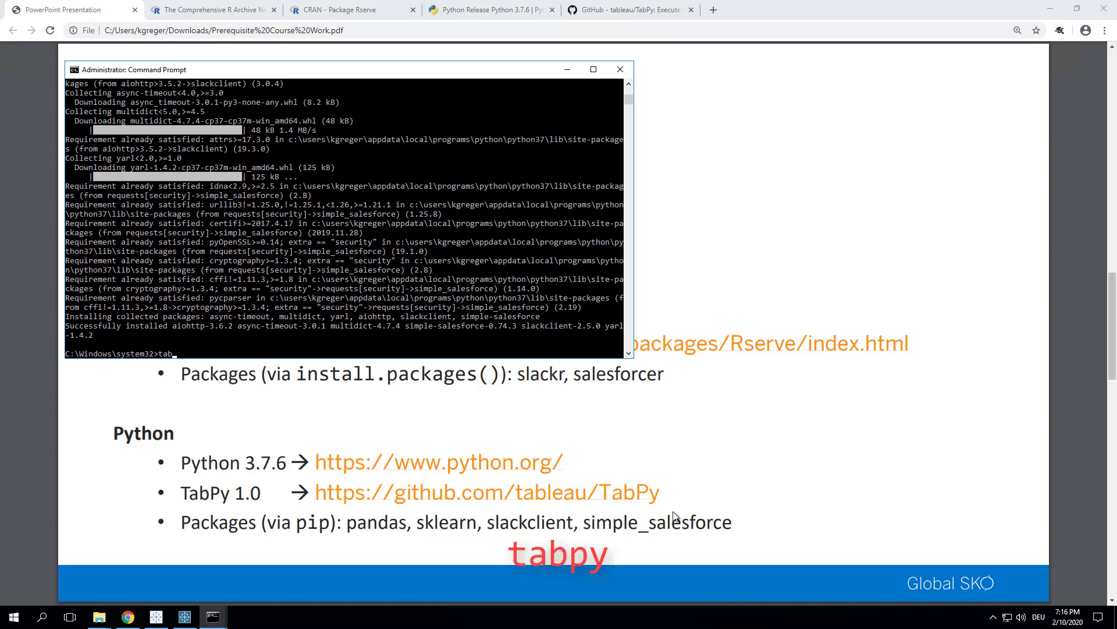
pyautogui.write('py')
pyautogui.press('Return')
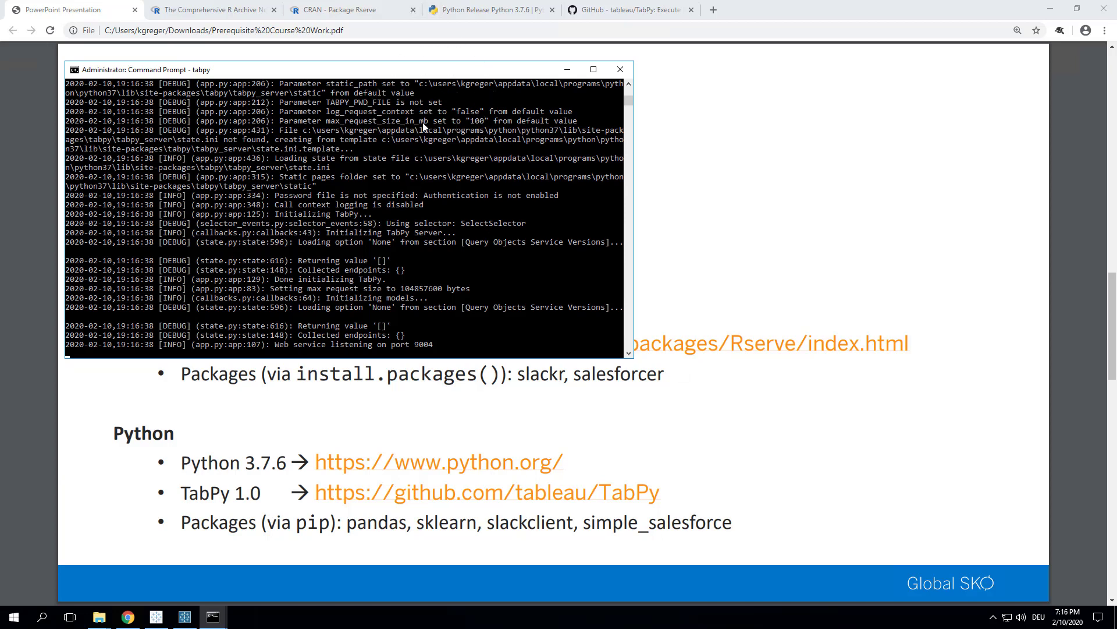
pyautogui.click(428, 357)
# - Test Tableau Desktop's external service connection to TabPy at 127.0.0.1, port 9004
pyautogui.click(156, 617)
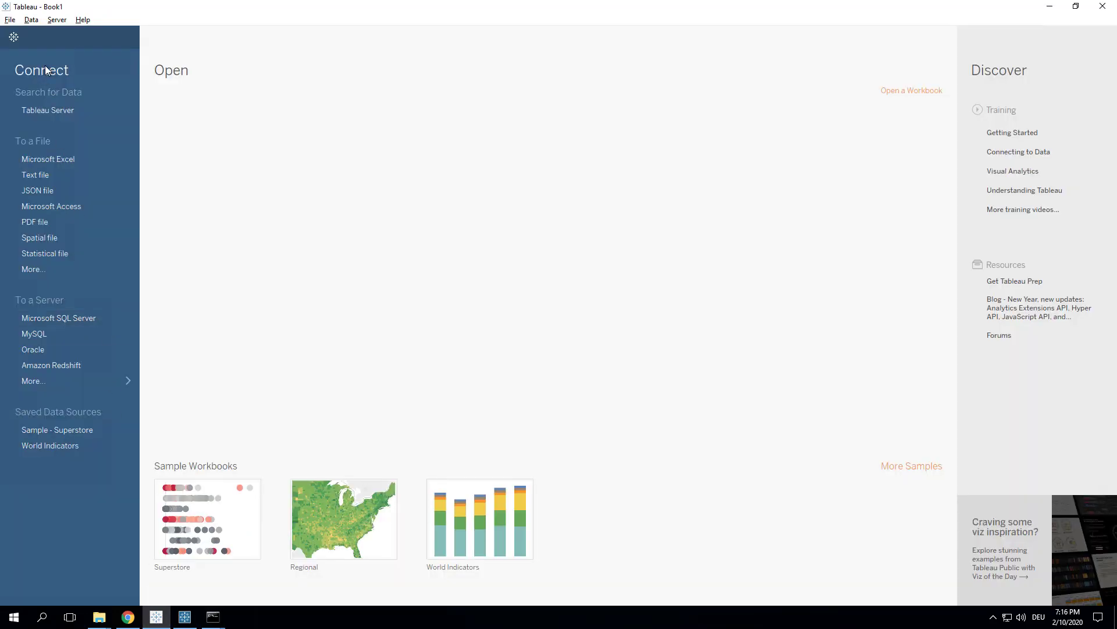
pyautogui.click(82, 20)
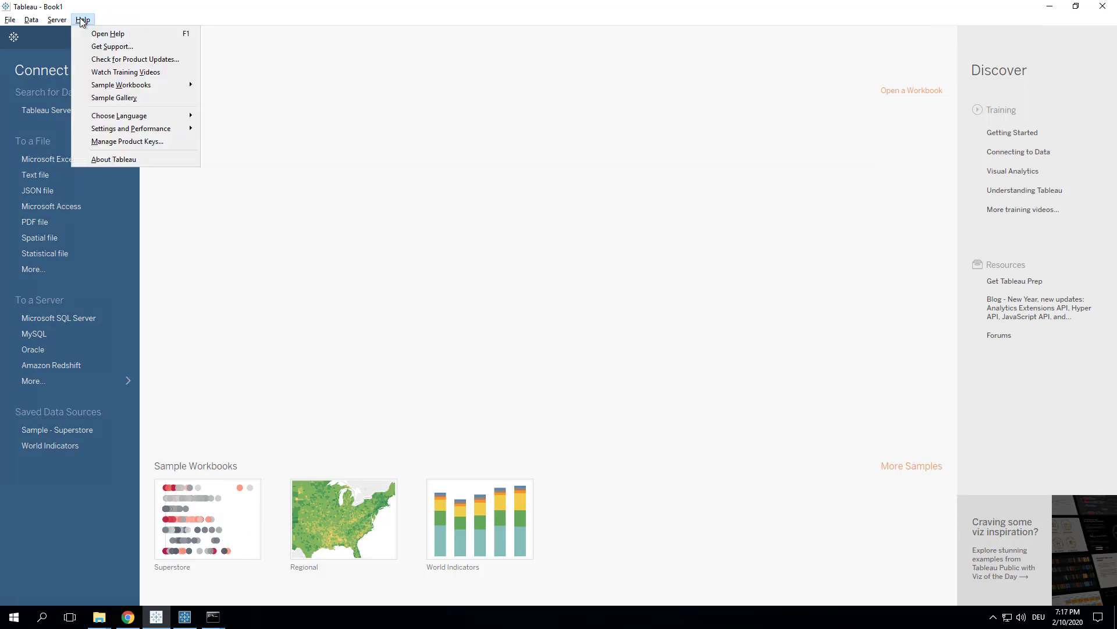
pyautogui.moveTo(191, 129)
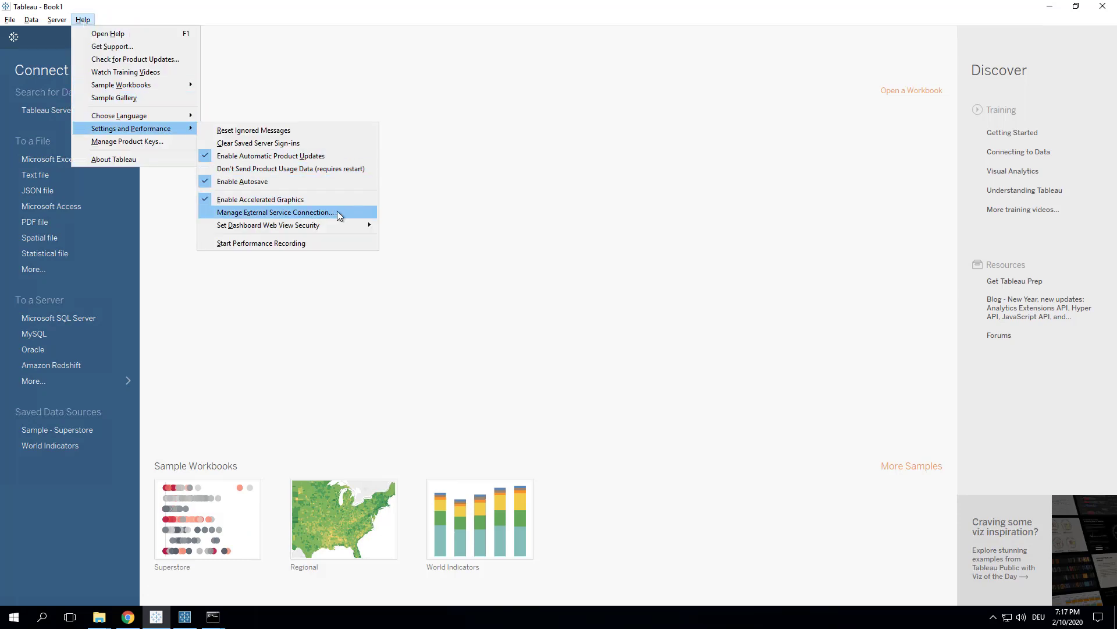
pyautogui.click(338, 214)
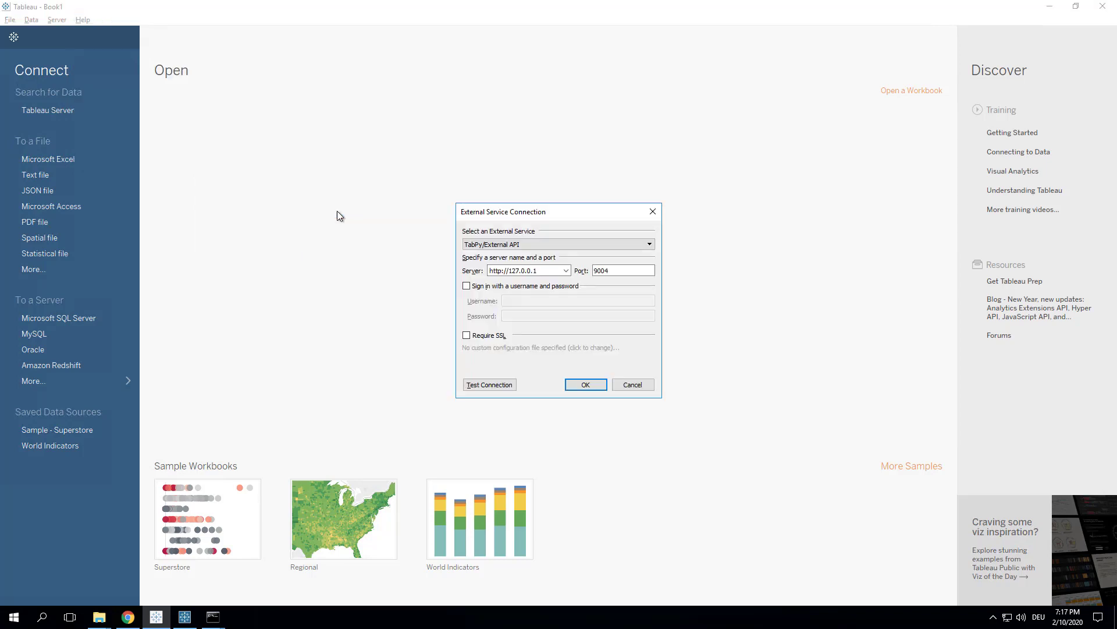
pyautogui.click(482, 245)
pyautogui.click(609, 273)
pyautogui.click(496, 389)
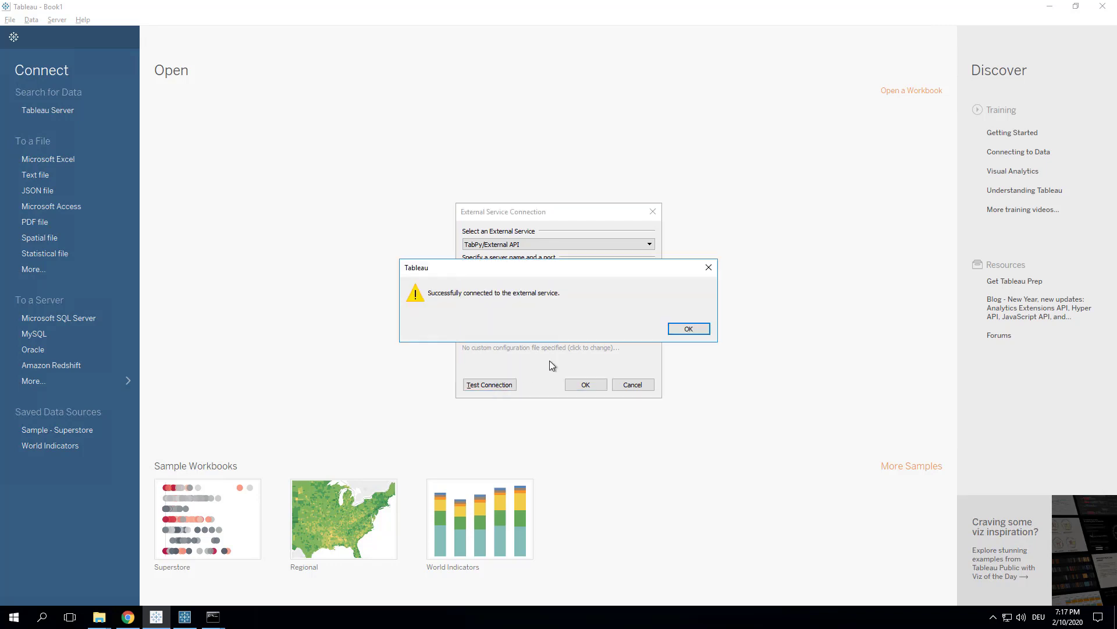
pyautogui.click(688, 329)
pyautogui.click(628, 386)
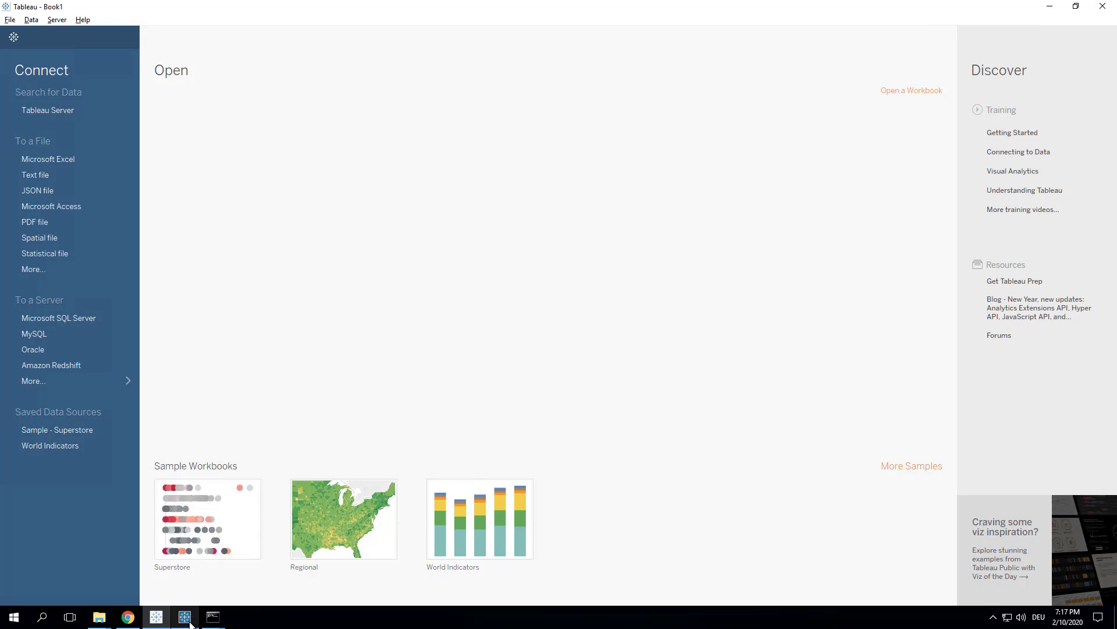
# - Bring Tableau Prep Builder forward and open the Superstore sample flow
pyautogui.moveTo(190, 622)
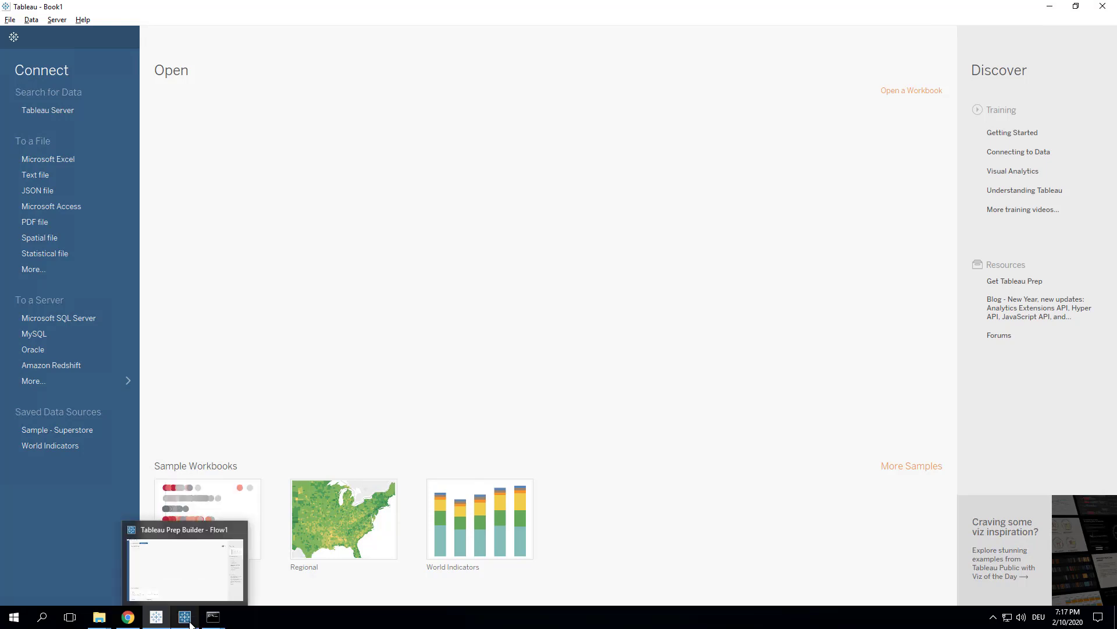
pyautogui.click(185, 617)
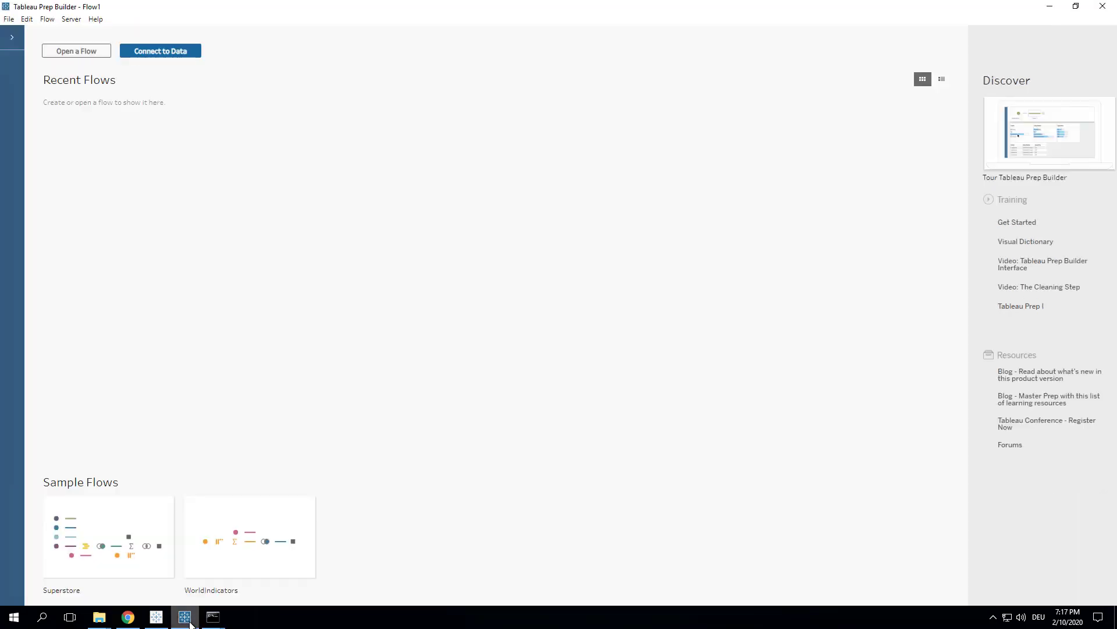
pyautogui.click(139, 545)
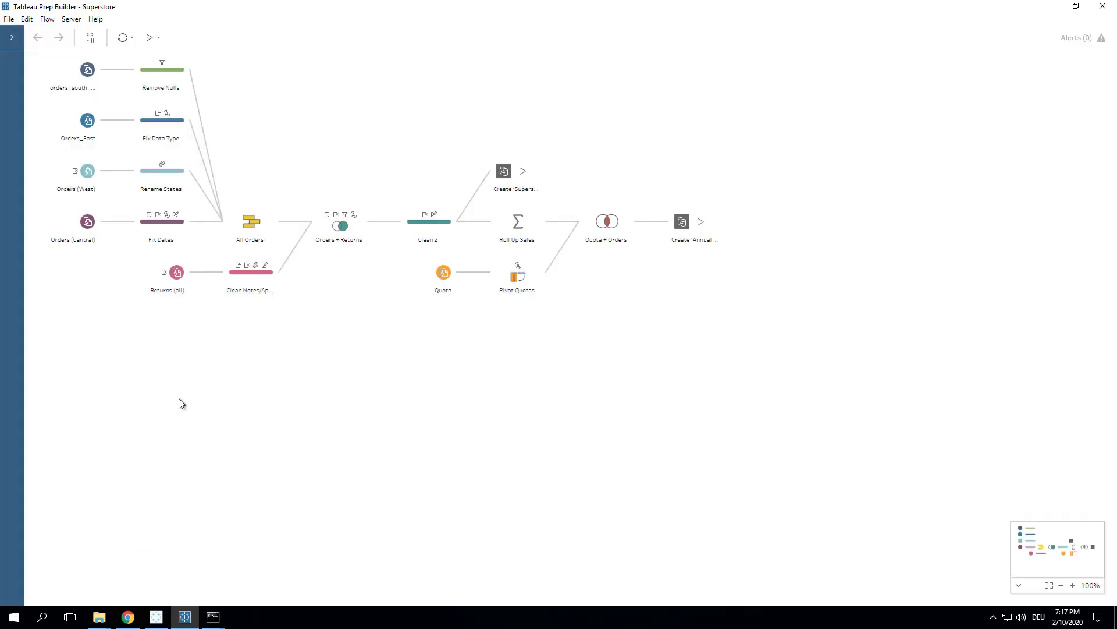
# - Add a Script step after Orders + Returns and bring up its Rserve connection form
pyautogui.click(380, 222)
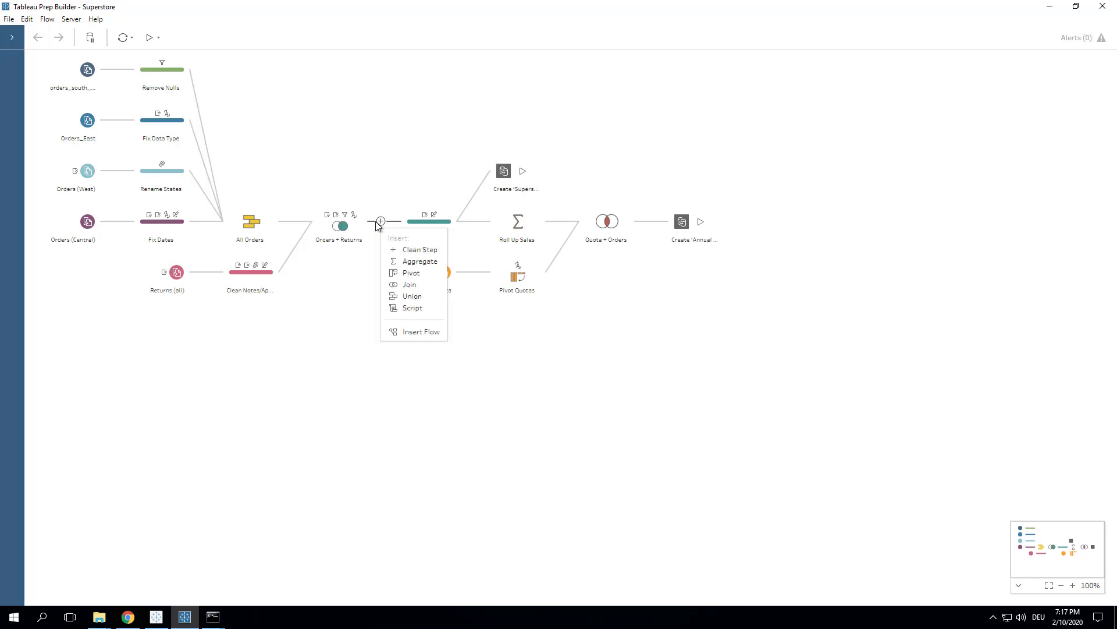
pyautogui.click(425, 314)
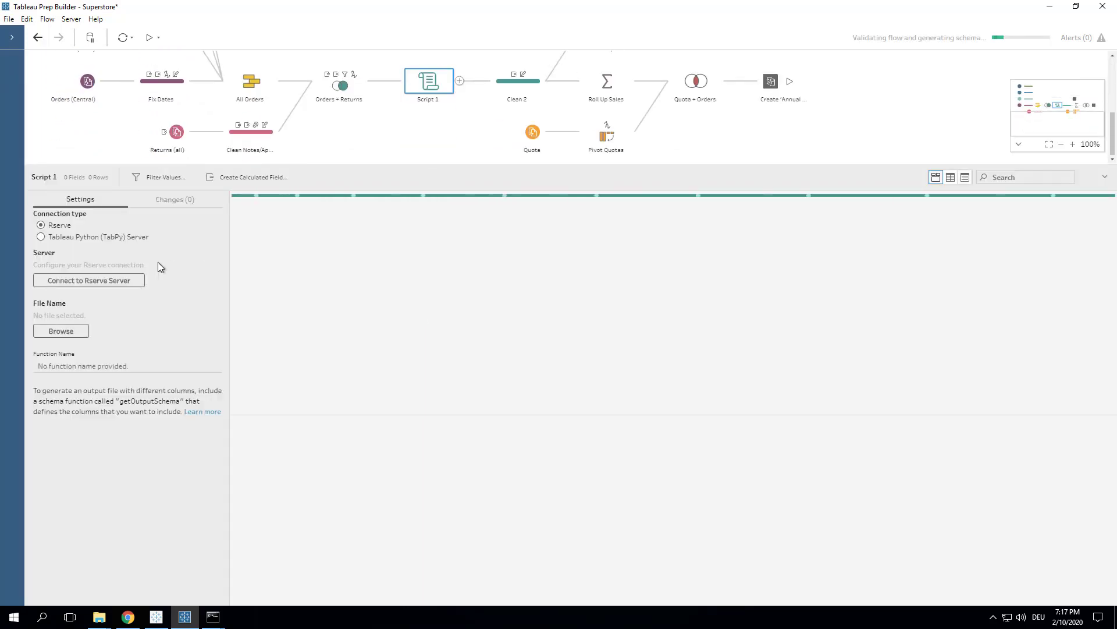
pyautogui.click(50, 240)
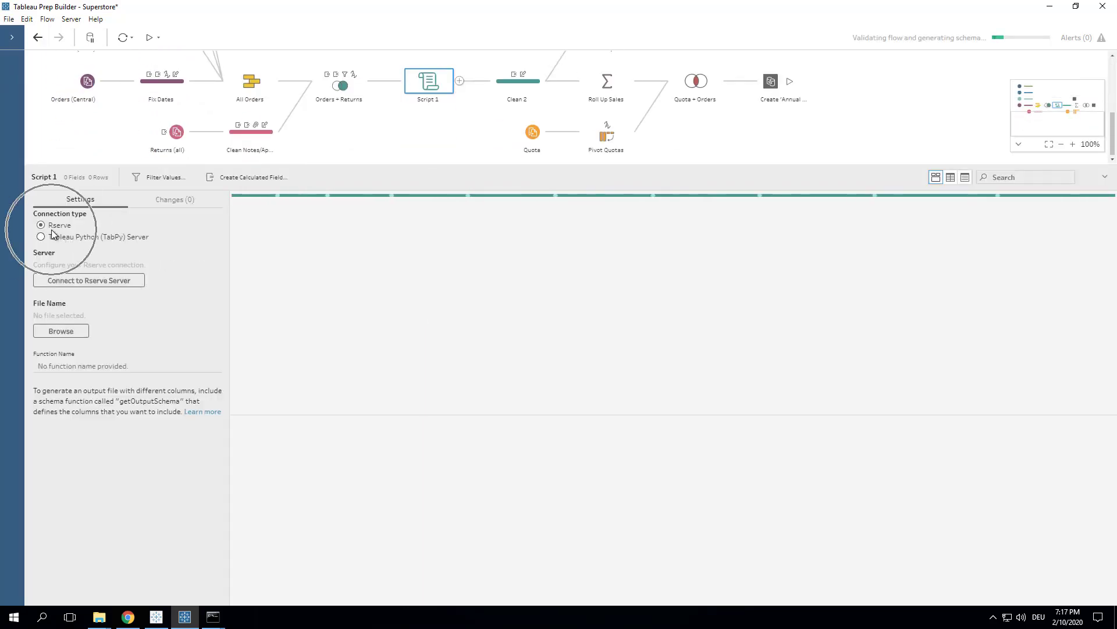
pyautogui.click(73, 283)
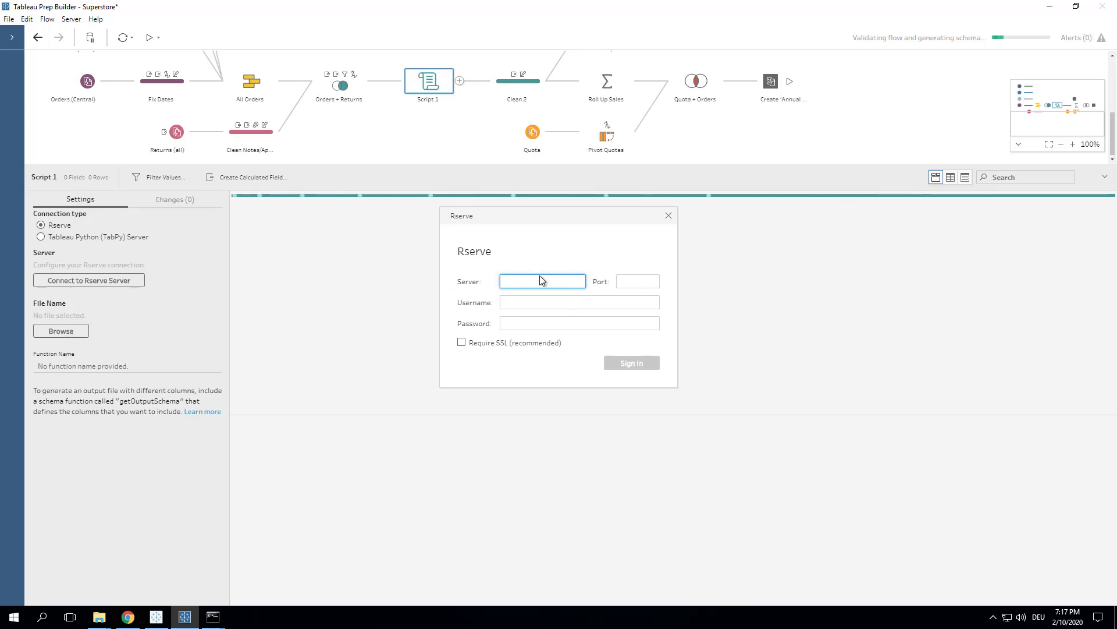
# - Sign Script 1 in to Rserve with server localhost and port 6311
pyautogui.write('12')
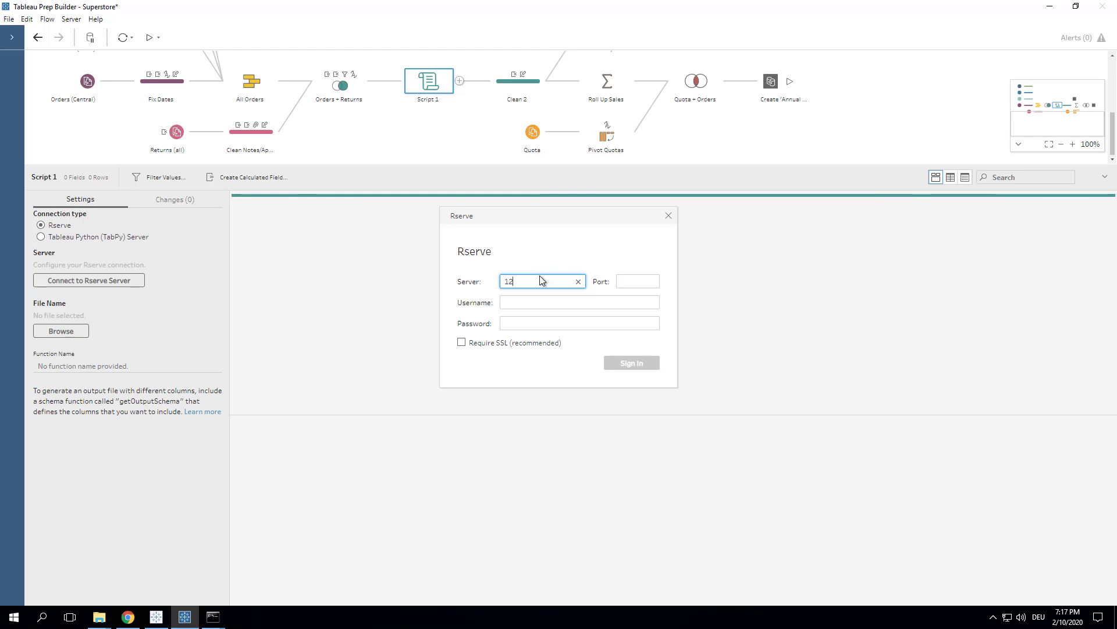
pyautogui.write('78.')
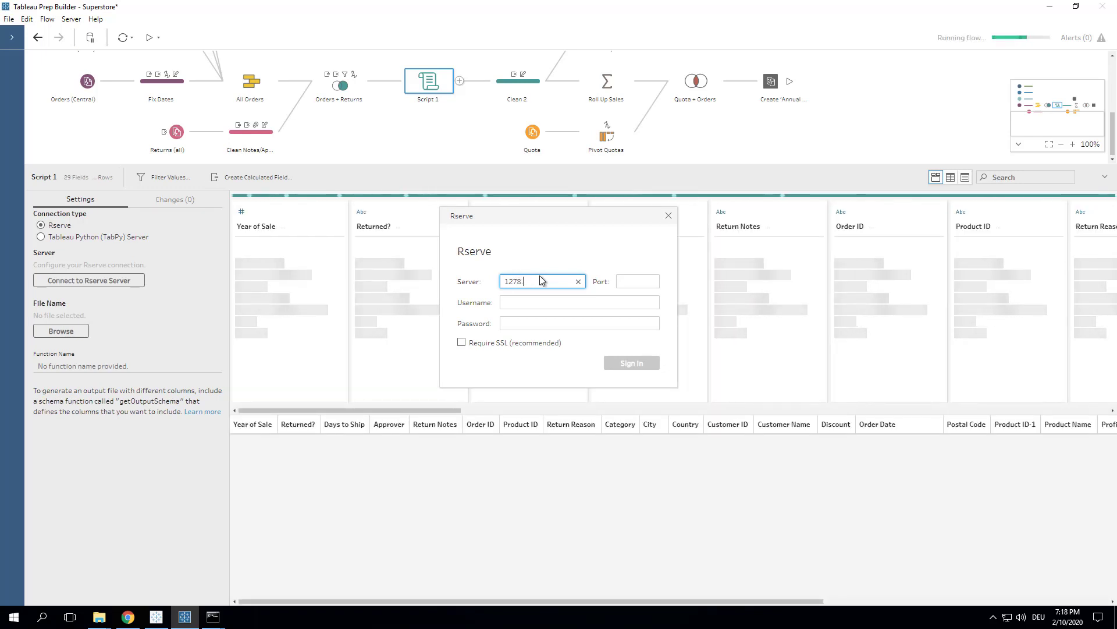
pyautogui.press('BackSpace')
pyautogui.press('BackSpace')
pyautogui.press('BackSpace')
pyautogui.press('BackSpace')
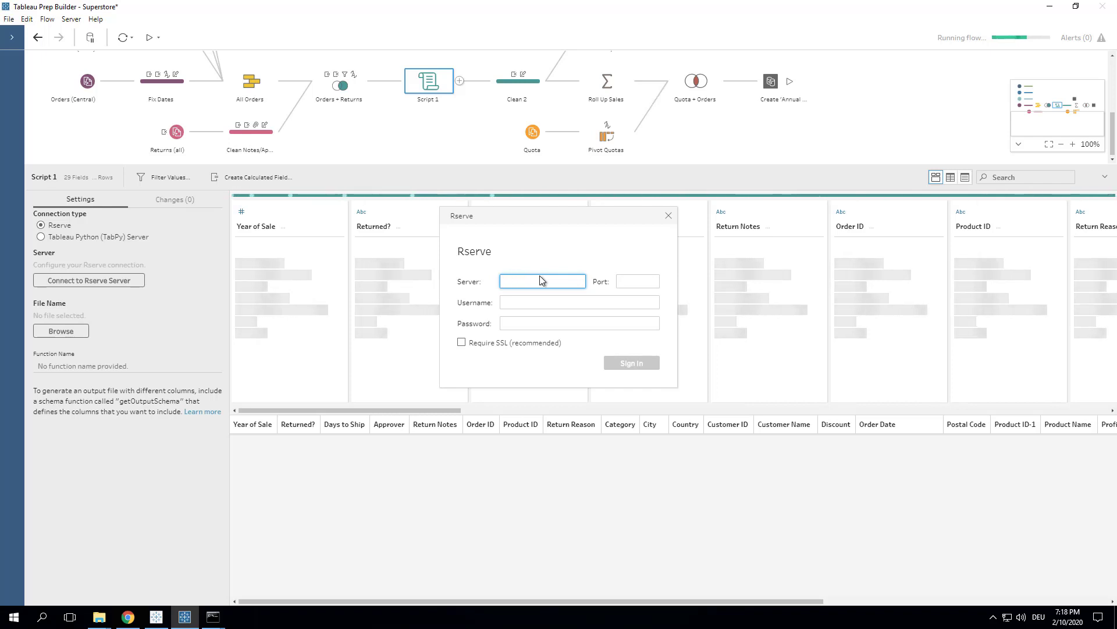
pyautogui.write('loca')
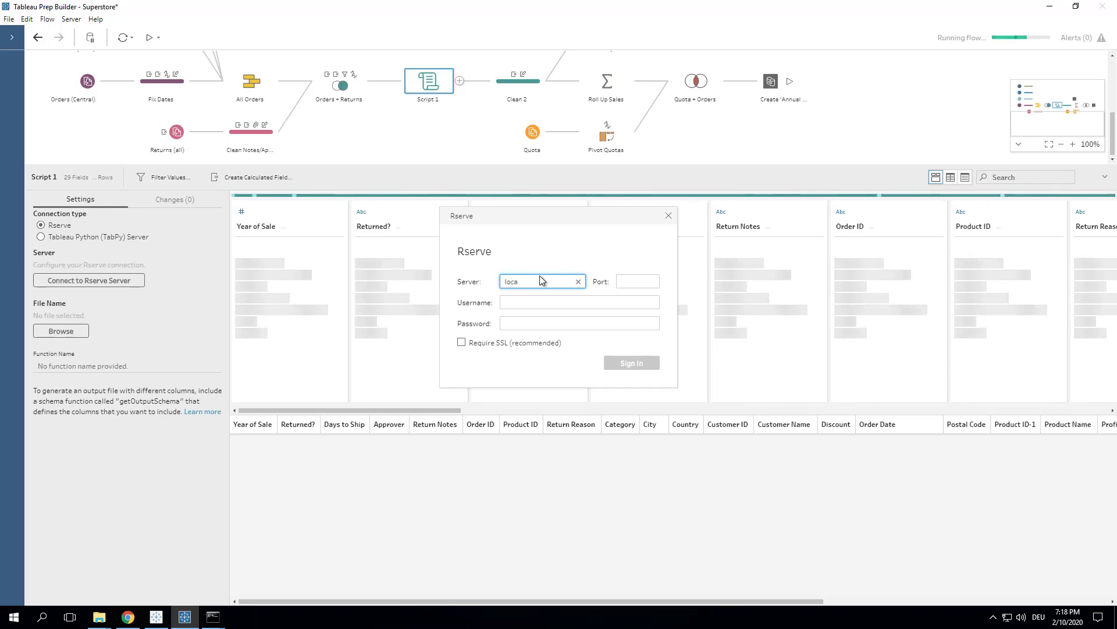
pyautogui.write('lhost')
pyautogui.press('Tab')
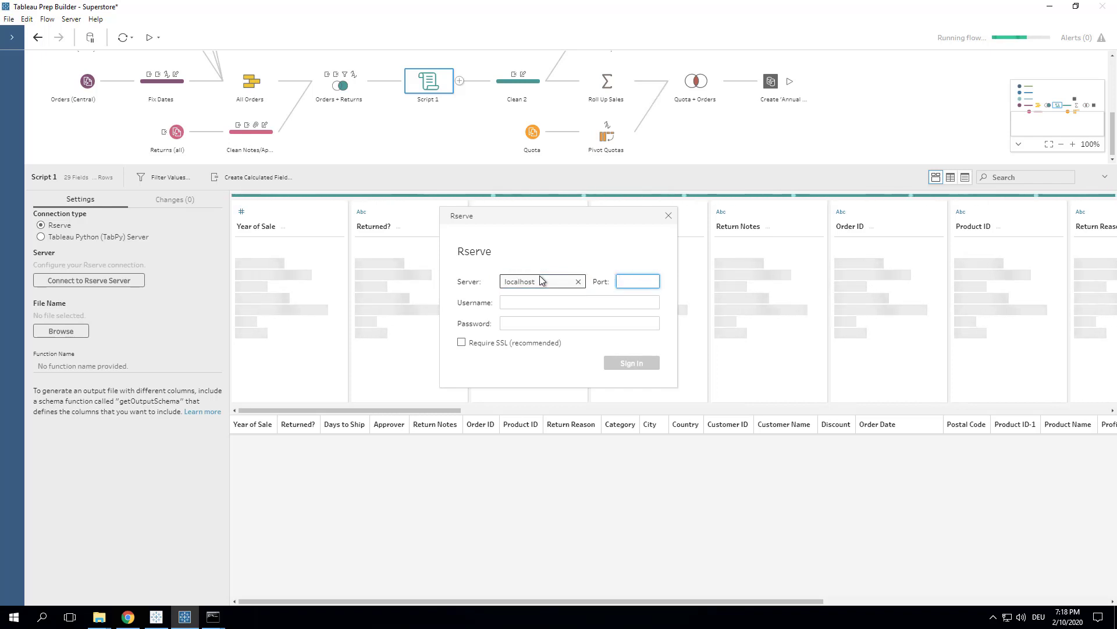
pyautogui.write('6311')
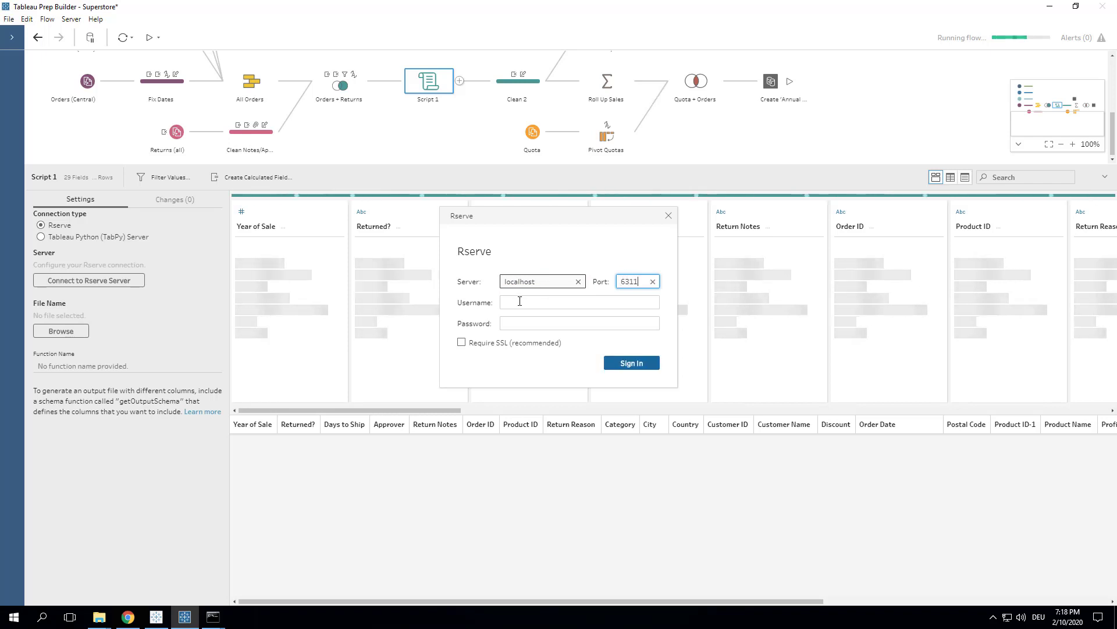
pyautogui.click(620, 365)
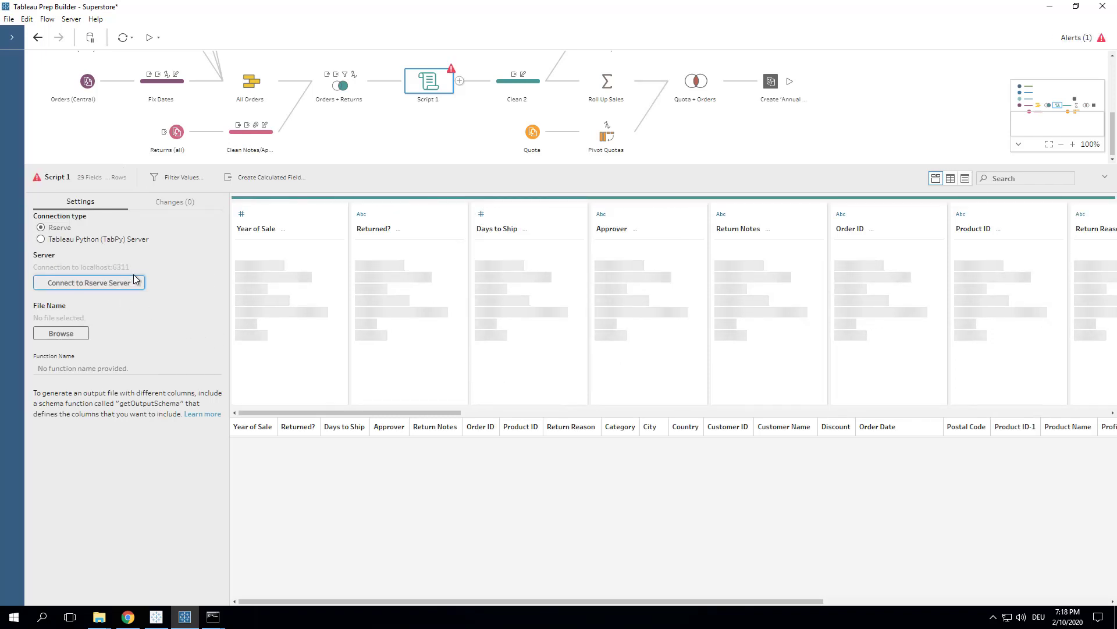
pyautogui.moveTo(451, 68)
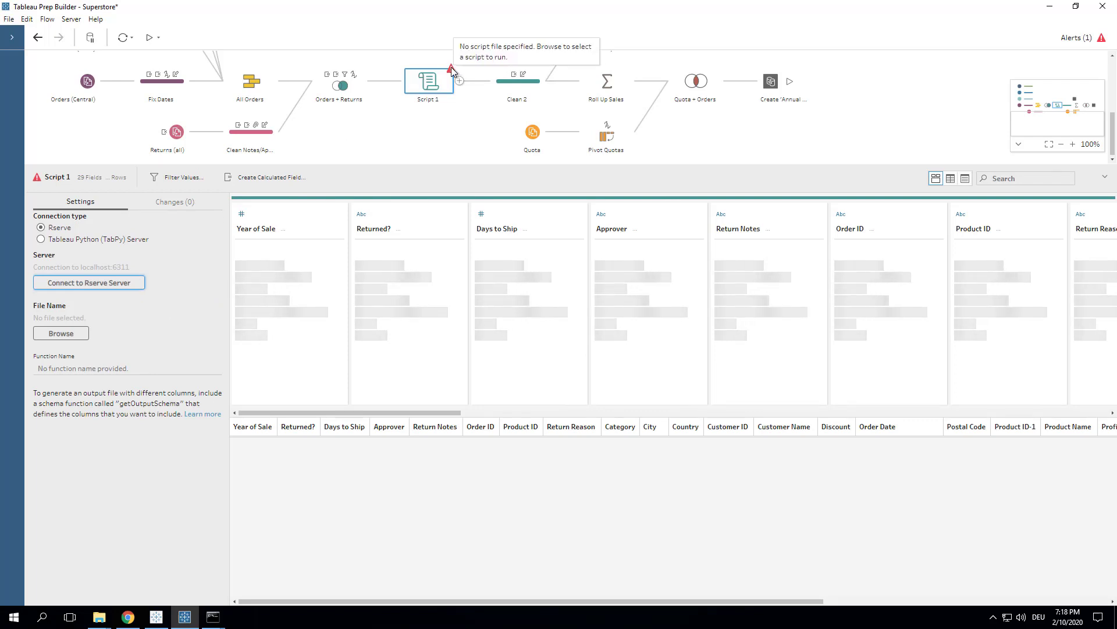
pyautogui.click(41, 239)
pyautogui.click(106, 283)
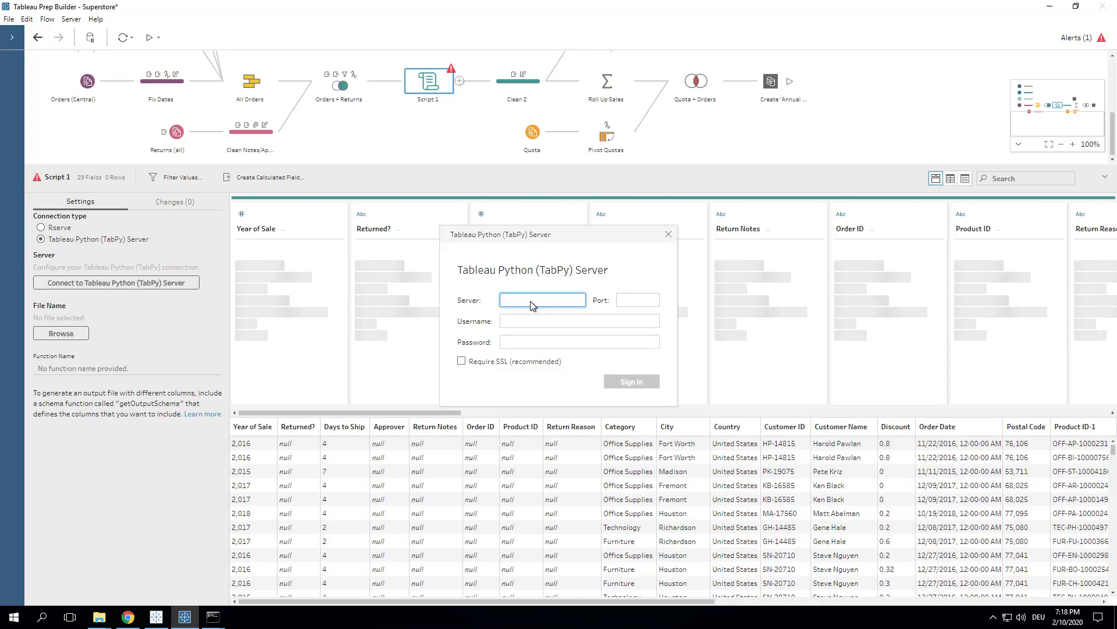
pyautogui.write('localhost')
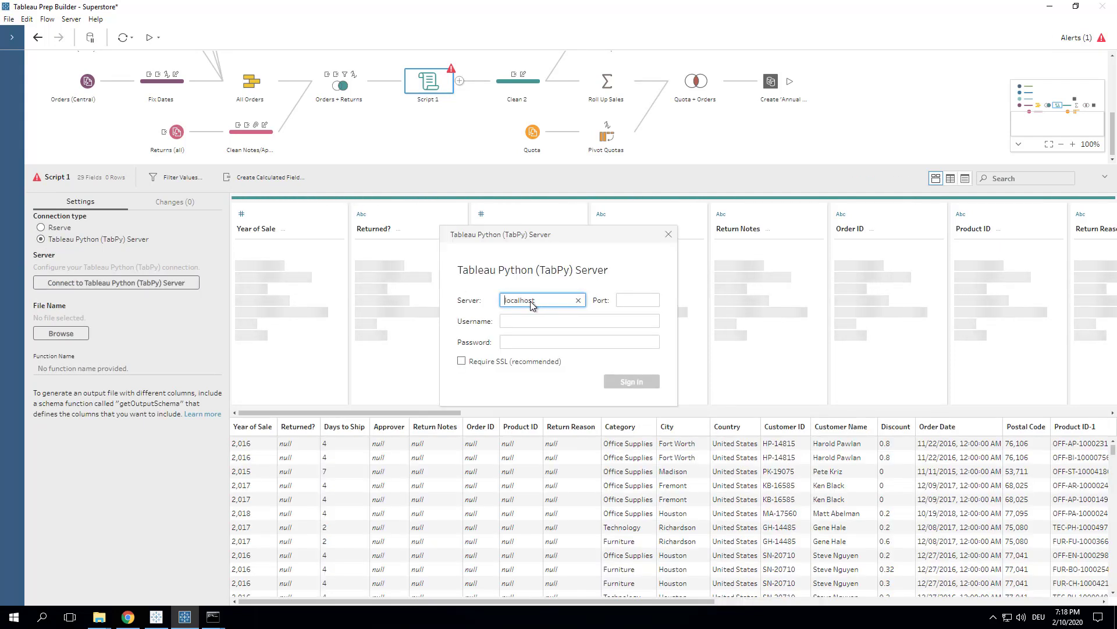
pyautogui.write('htt://')
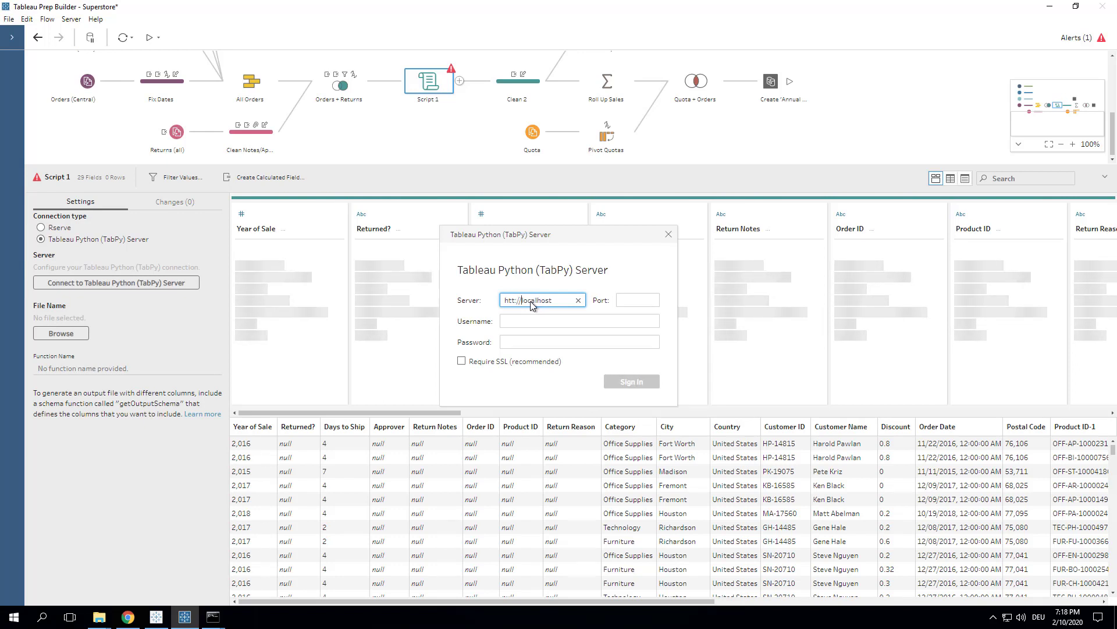
pyautogui.press('BackSpace')
pyautogui.press('BackSpace')
pyautogui.press('BackSpace')
pyautogui.write('p://')
pyautogui.click(638, 301)
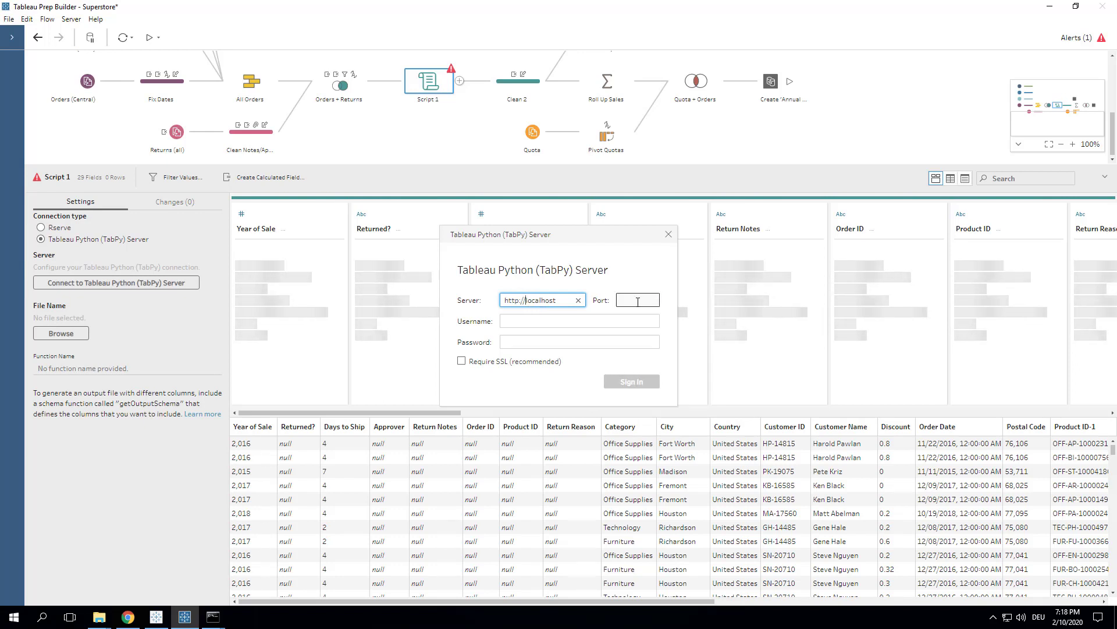
pyautogui.write('9004')
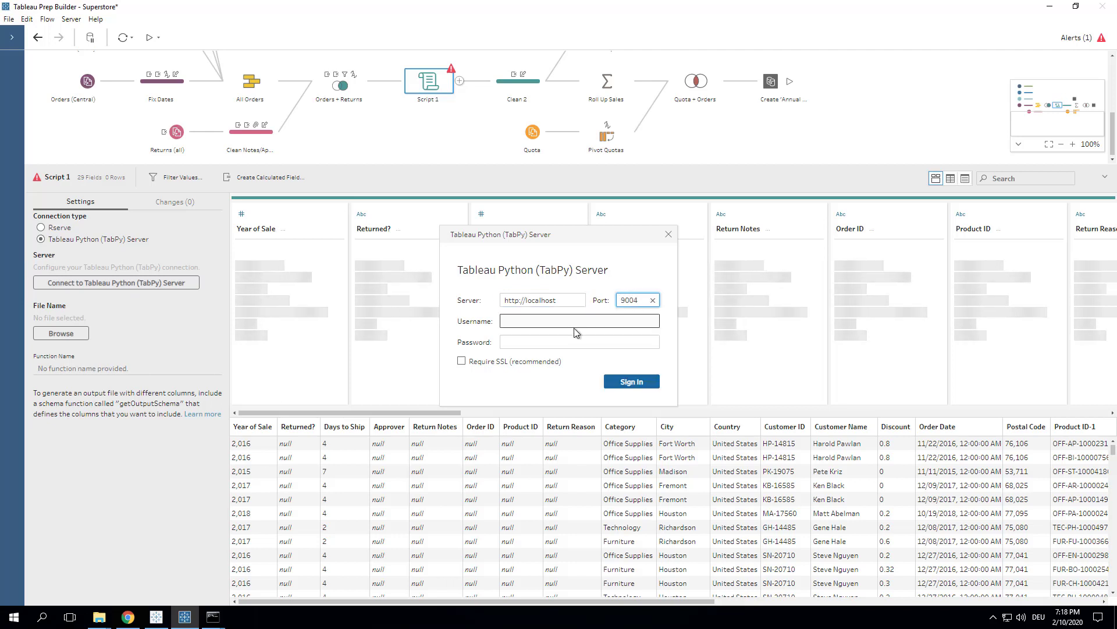
pyautogui.click(622, 383)
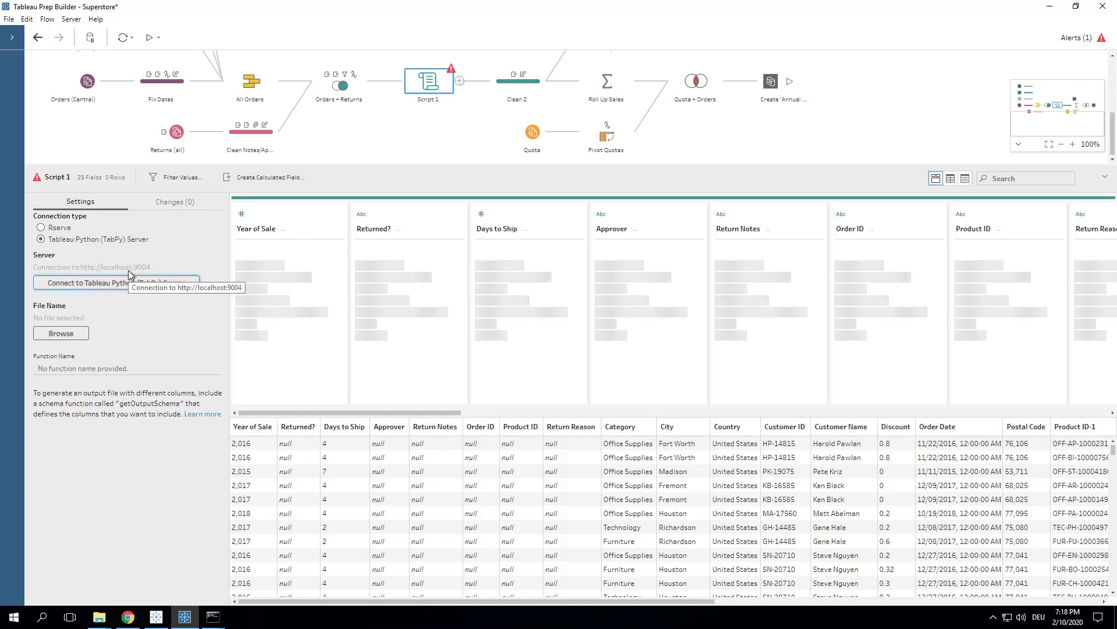
# - Return to the course PDF in Chrome and advance to the next slide
pyautogui.hotkey('alt', 'Tab')
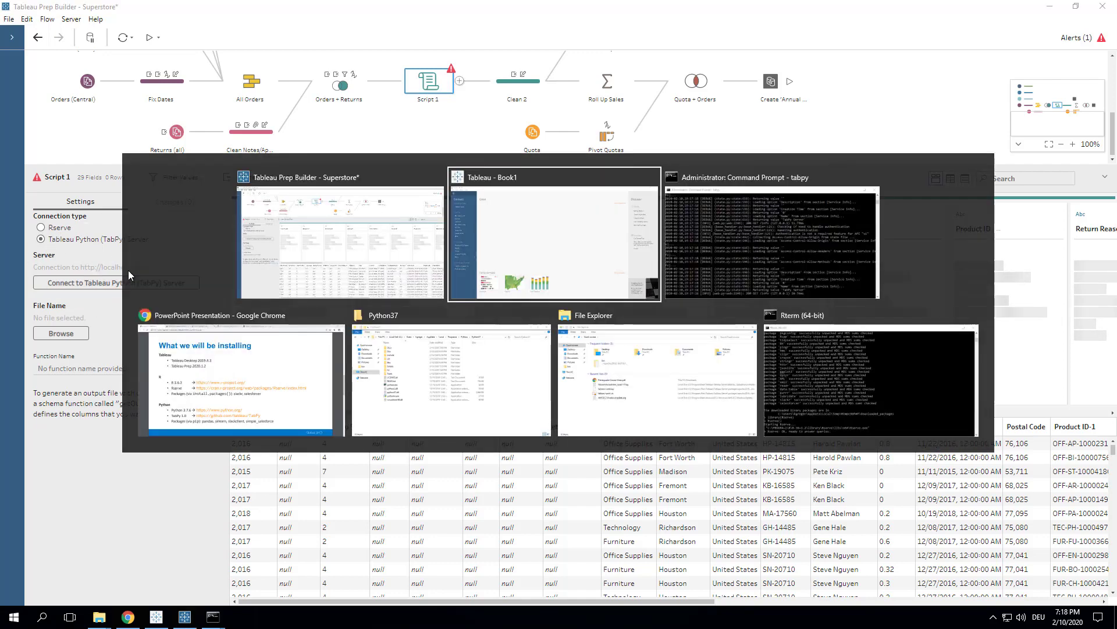
pyautogui.hotkey('alt', 'Tab')
pyautogui.hotkey('alt', 'Tab')
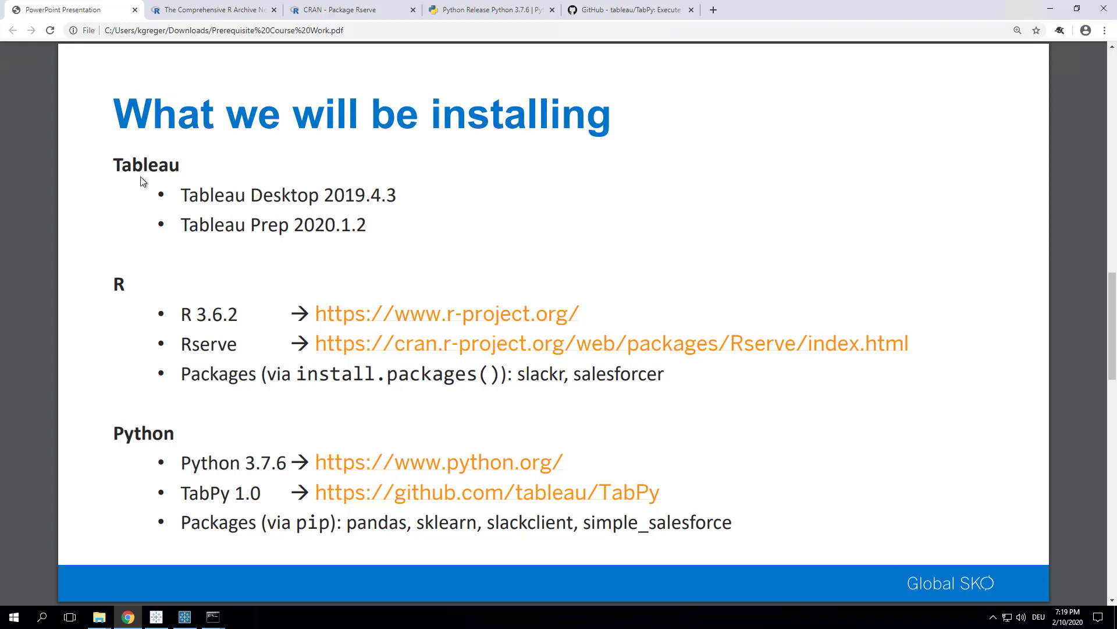
pyautogui.press('pagedown')
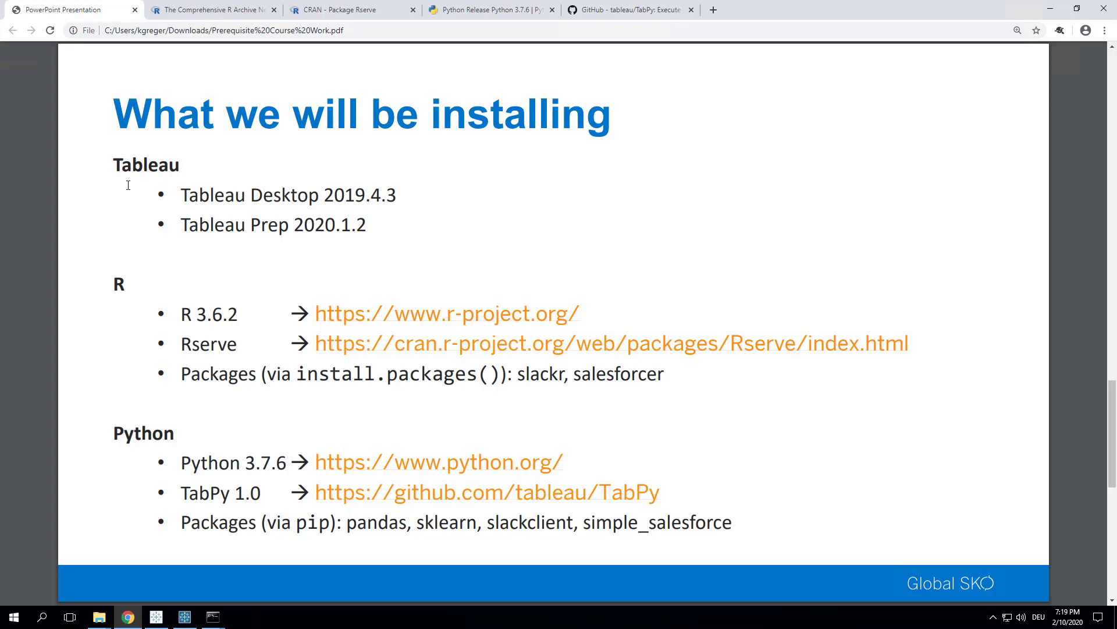